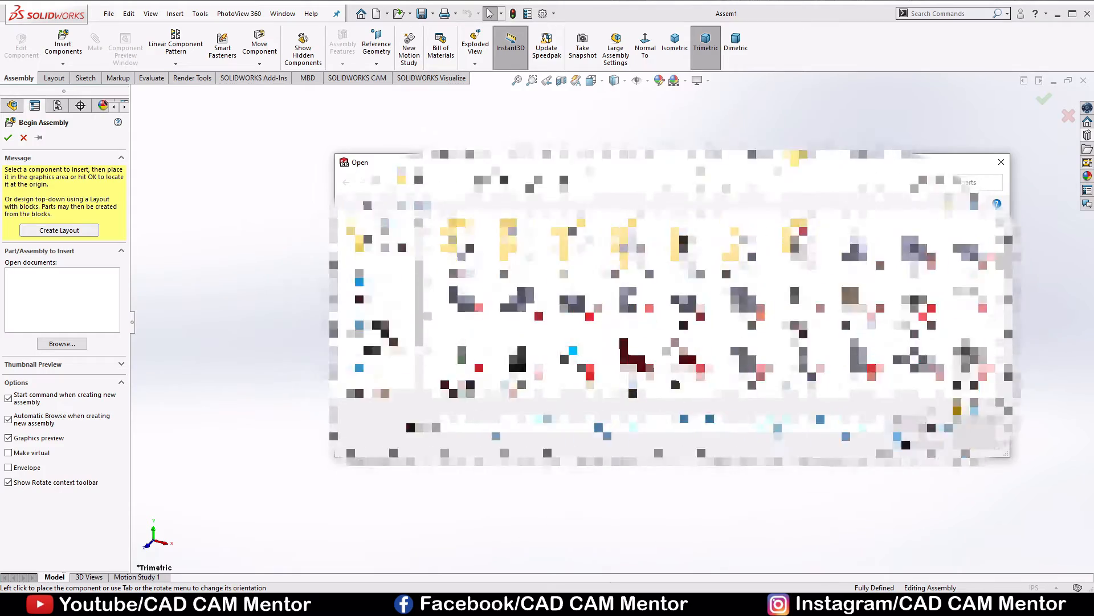
Cancel inserting a first component and set the assembly's document units to MMGS (millimeter, gram, second)
click(997, 164)
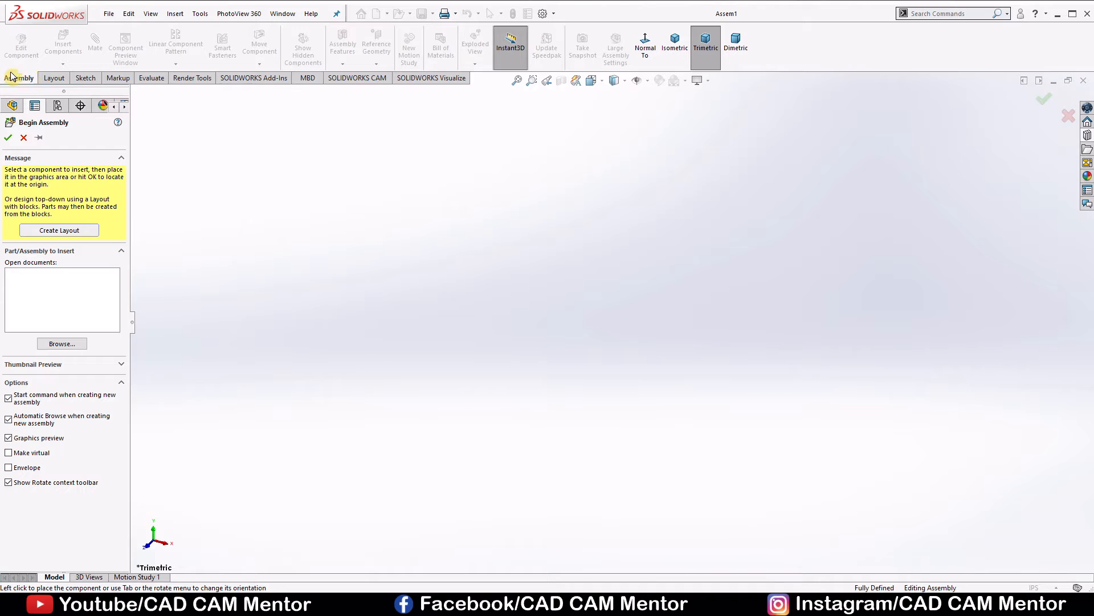
click(23, 138)
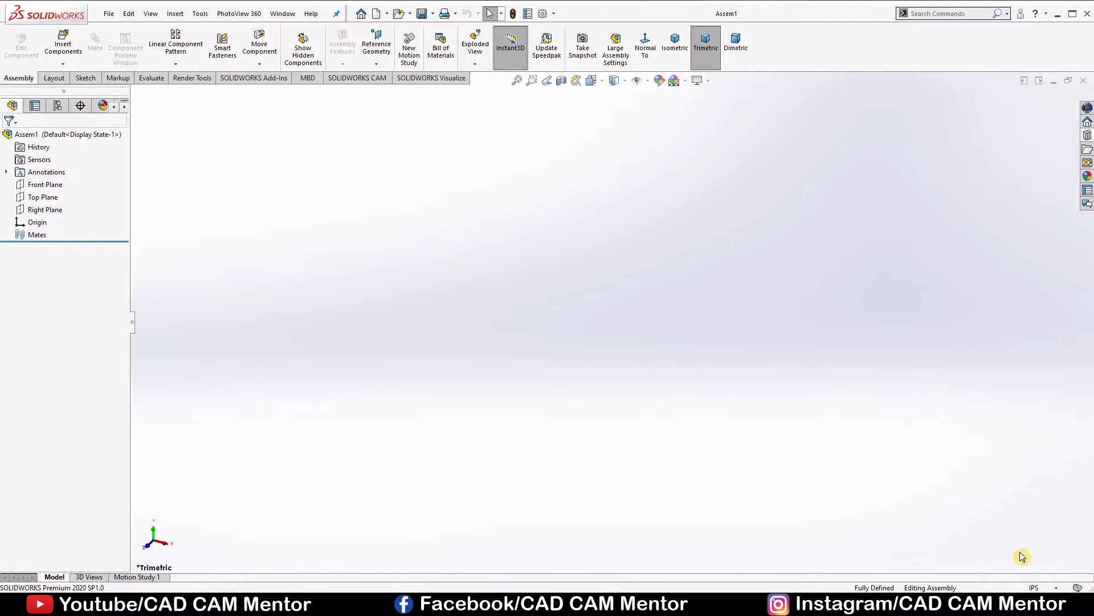
click(1056, 587)
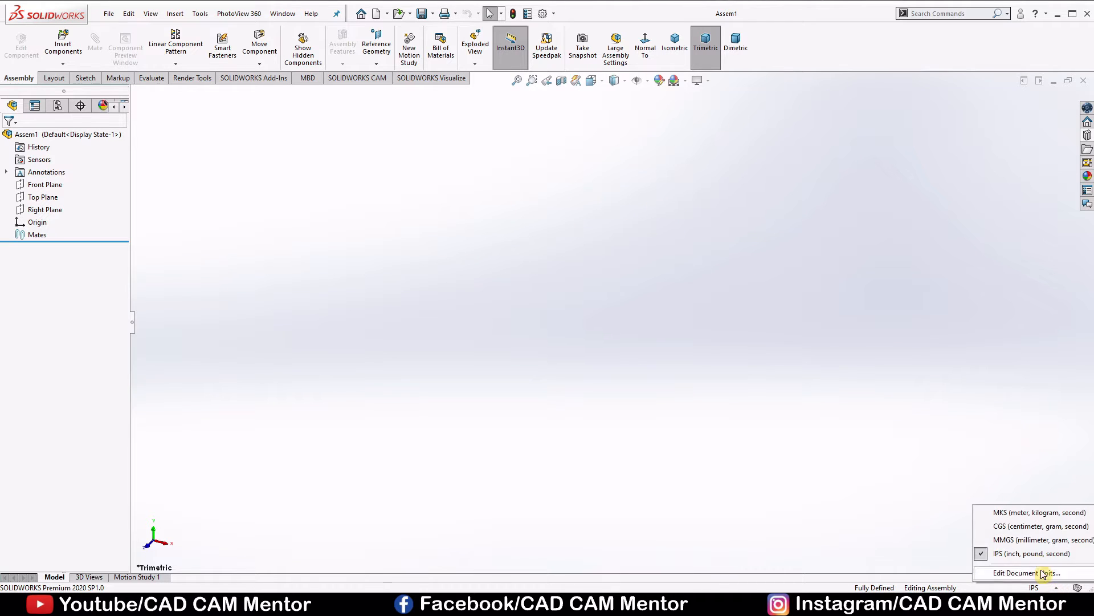
click(1036, 540)
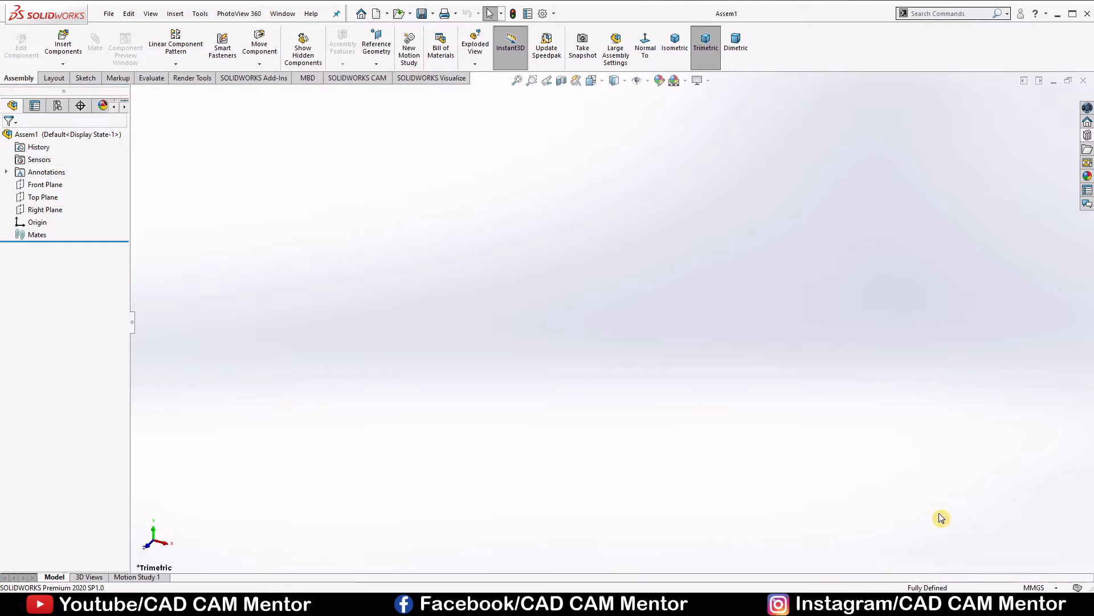
Start a sketch on the Front Plane and draw two circles centred on the origin, with radii about 104 mm and 46 mm
click(48, 187)
click(59, 169)
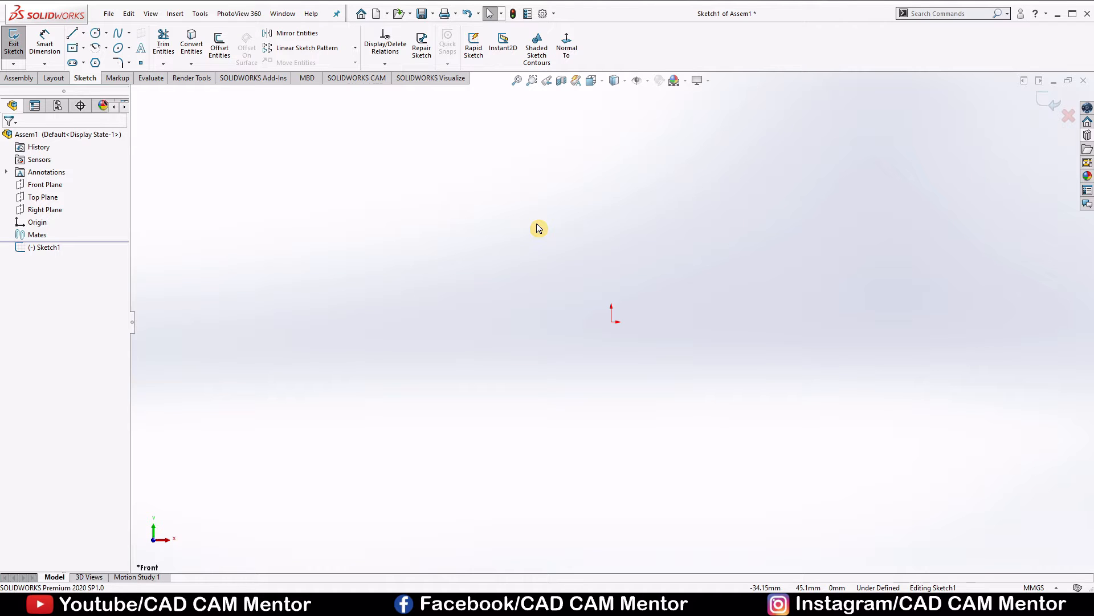
right_drag(549, 227, 586, 227)
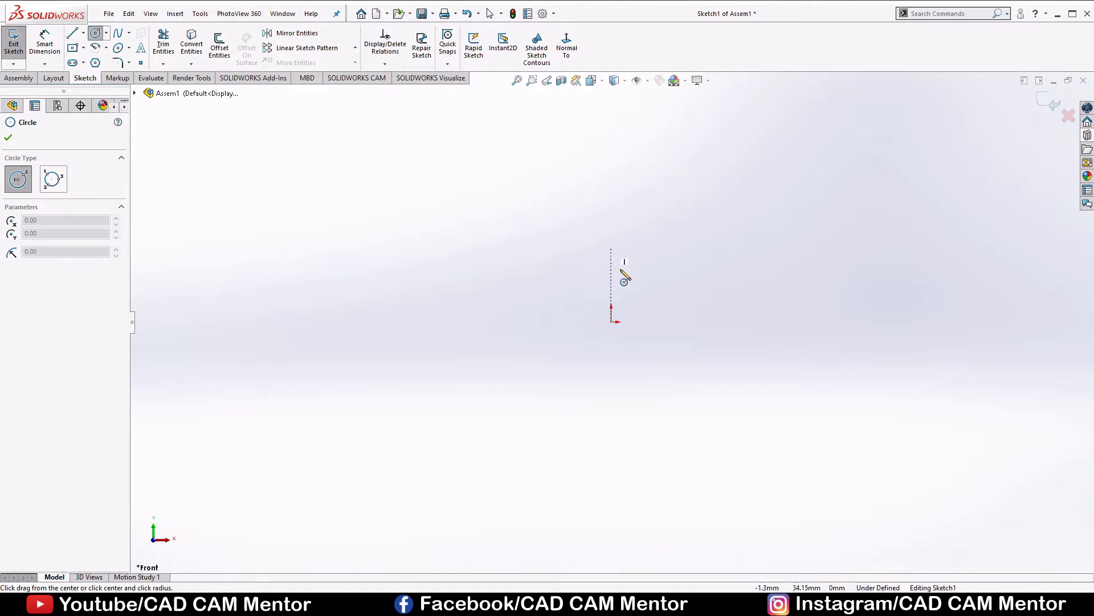
drag(611, 322, 837, 327)
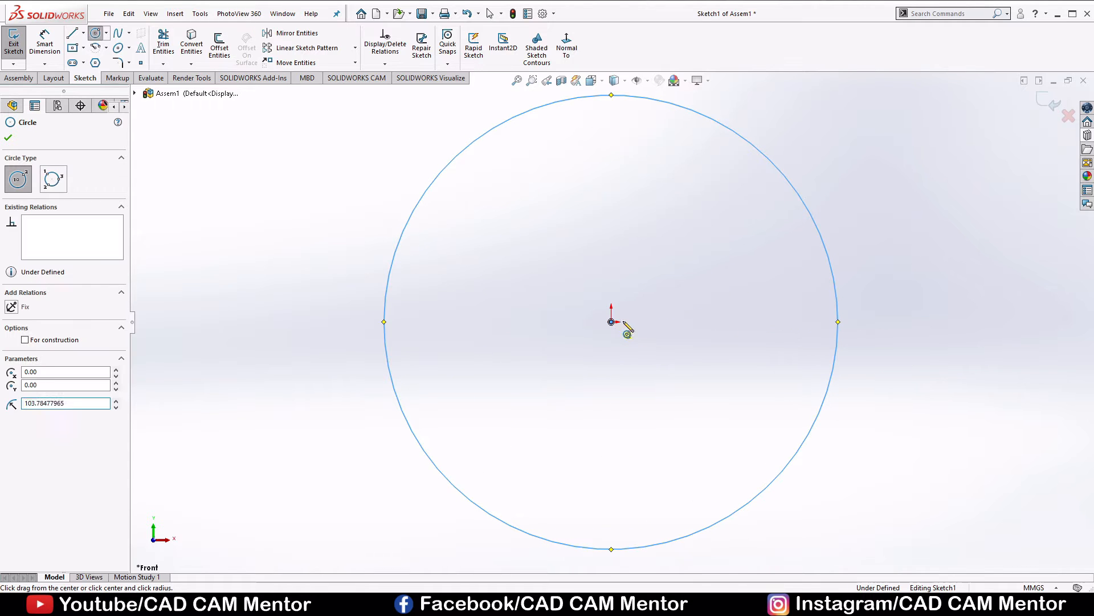
drag(612, 322, 712, 323)
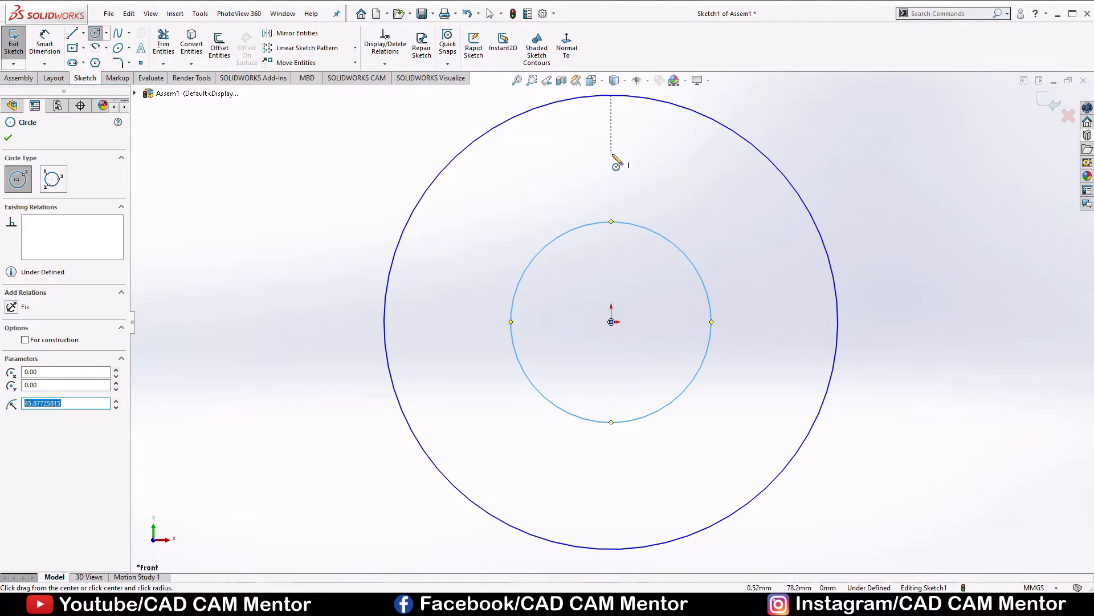
Sketch two circles of about 24.5 mm radius inside the outer ring, centred about 76 mm directly above and below the origin
drag(612, 155, 667, 172)
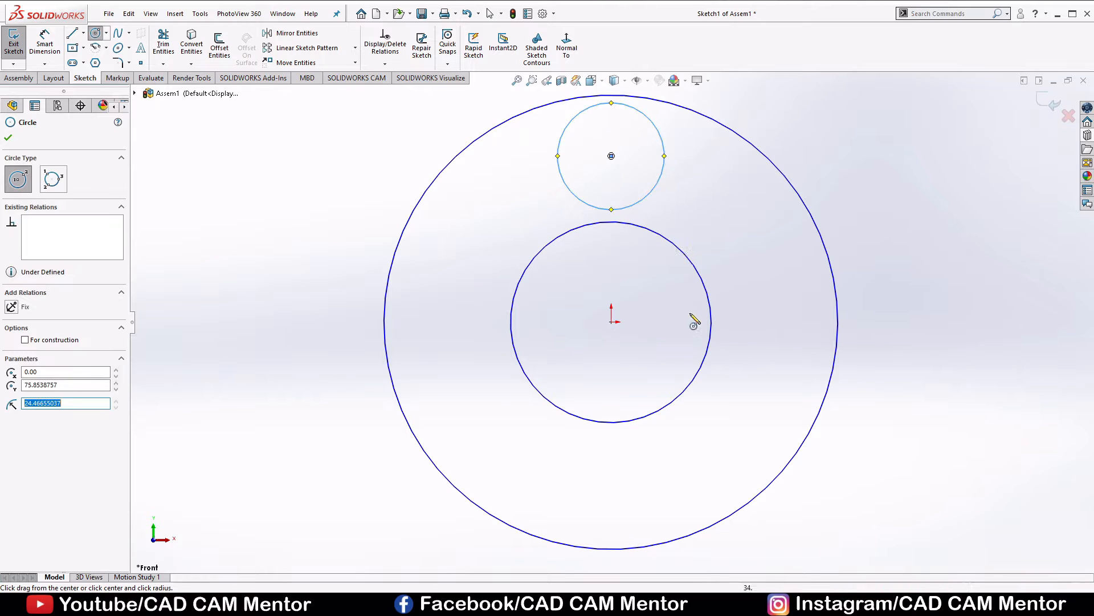
drag(611, 488, 679, 480)
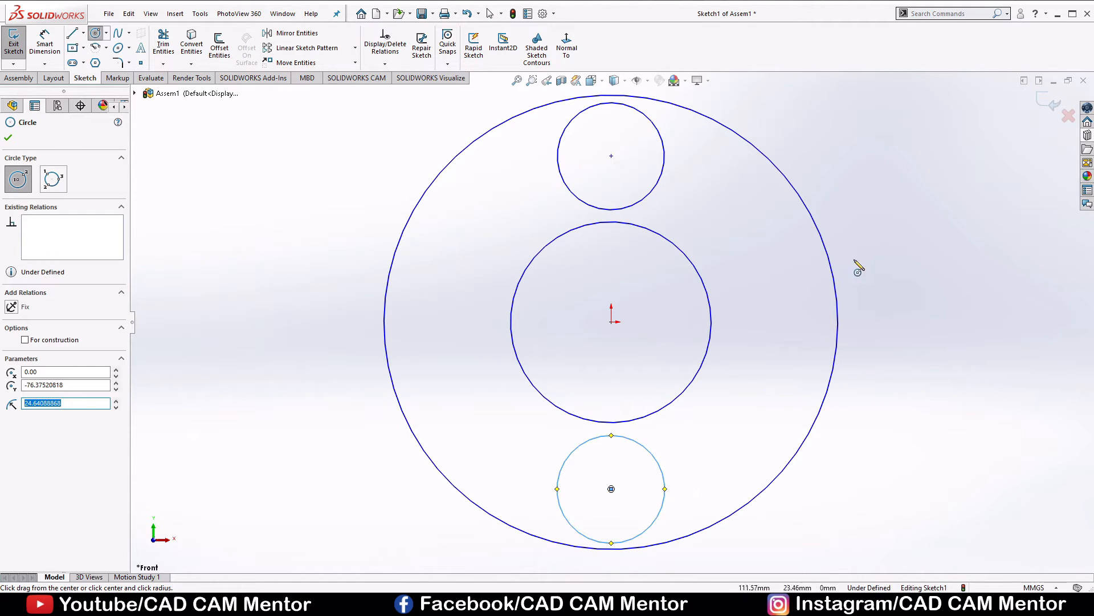
key(Escape)
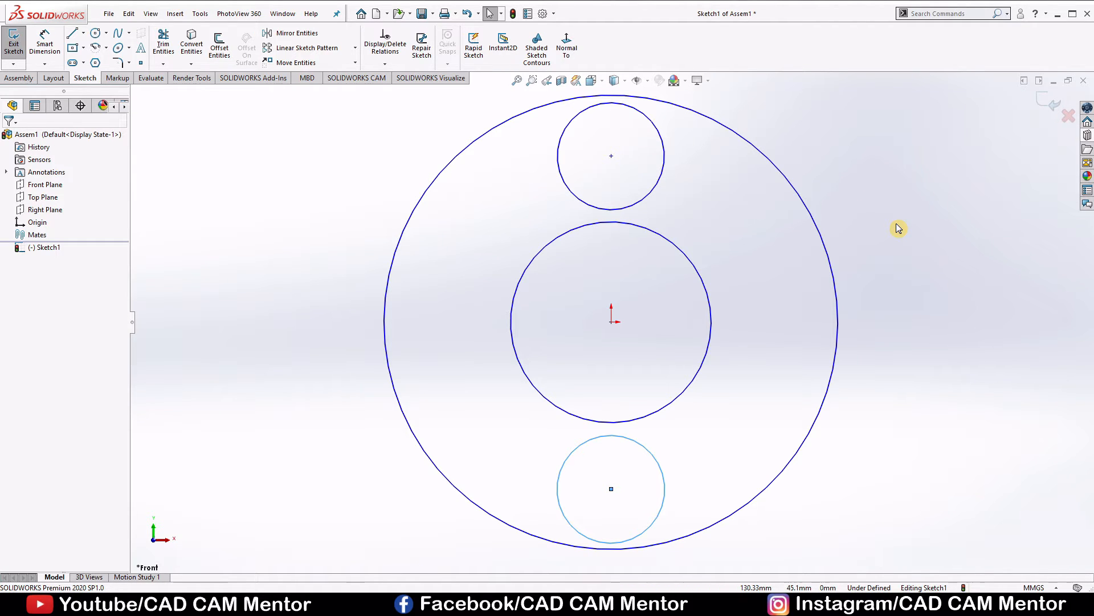
Dimension the large outer circle with a diameter of 220 mm
right_drag(896, 224, 890, 144)
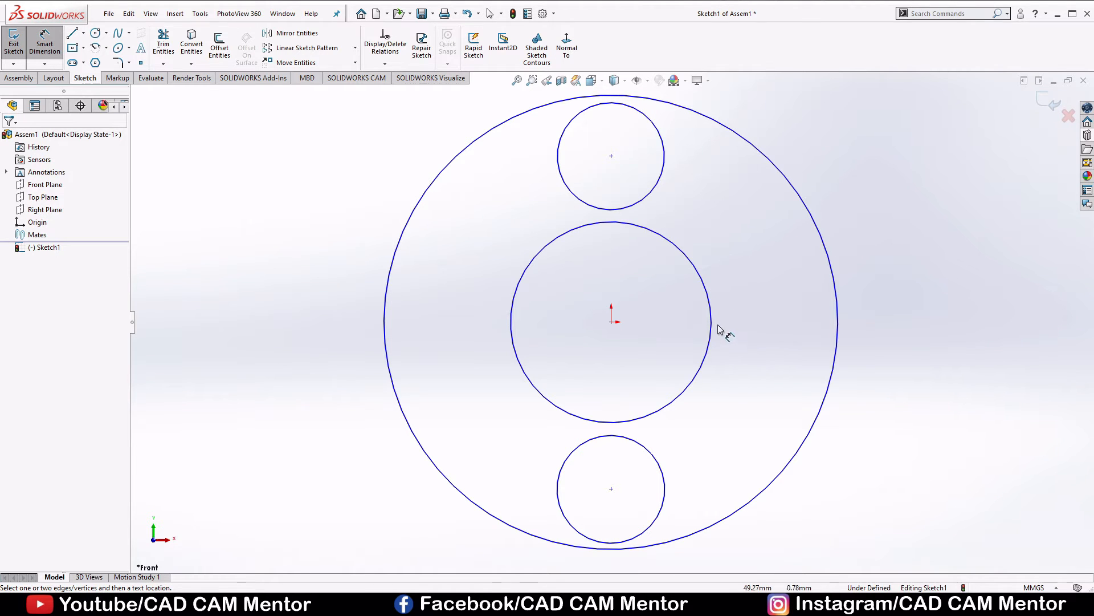
click(837, 291)
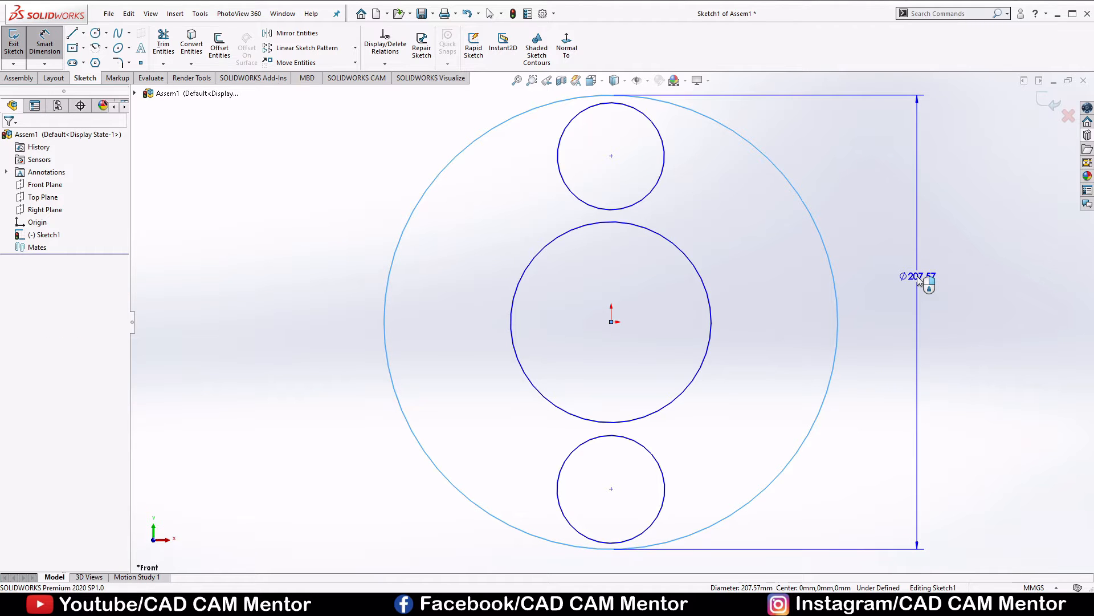
click(919, 279)
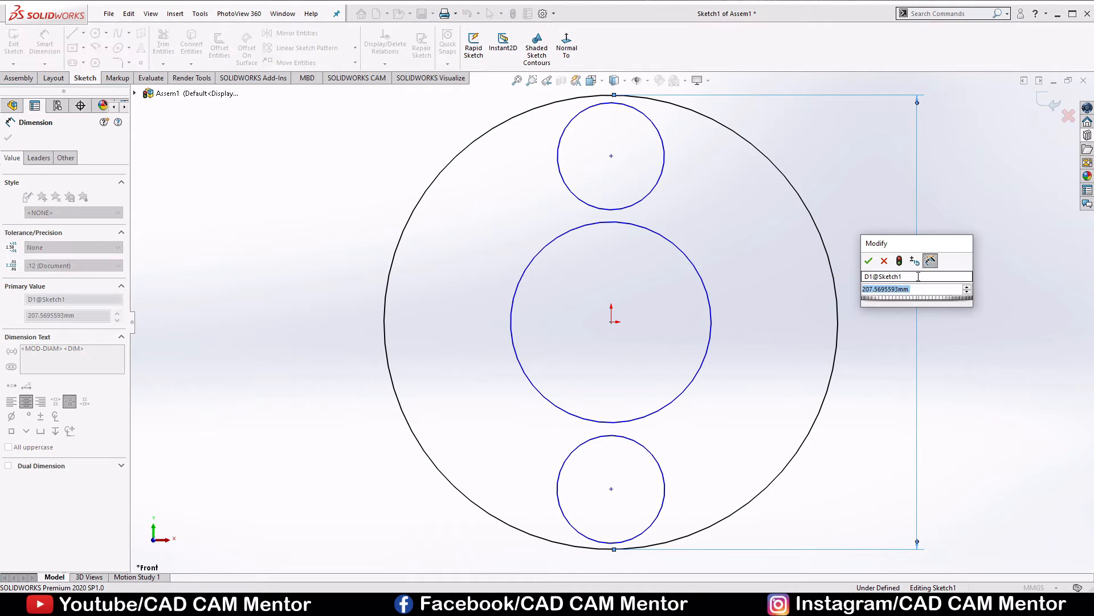
text(220)
key(Return)
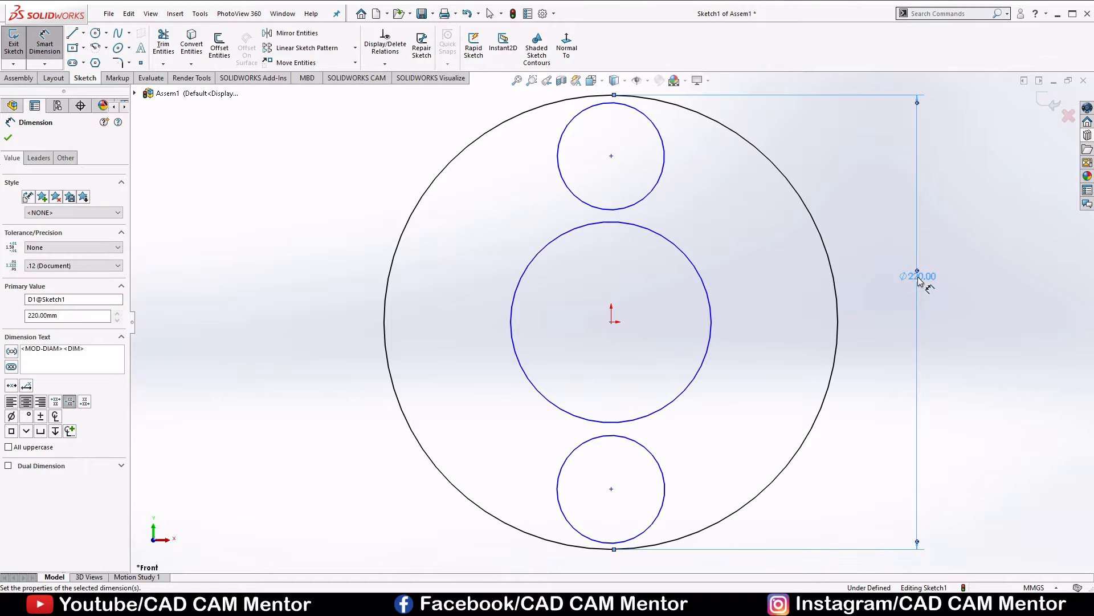
Dimension the central circle with a diameter of 90 mm
click(713, 322)
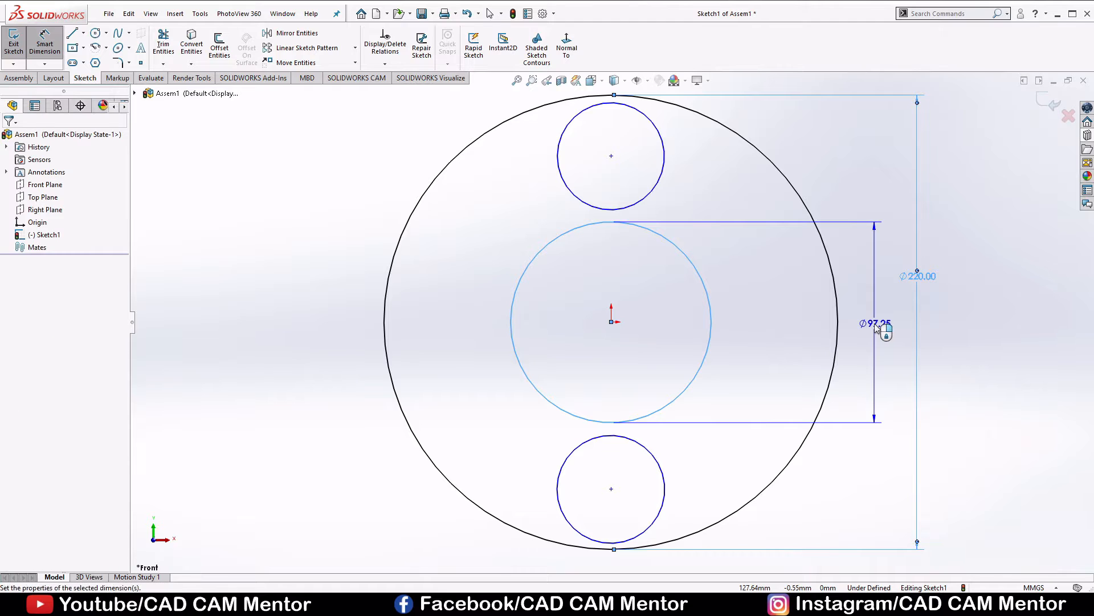
click(874, 323)
text(90)
key(Return)
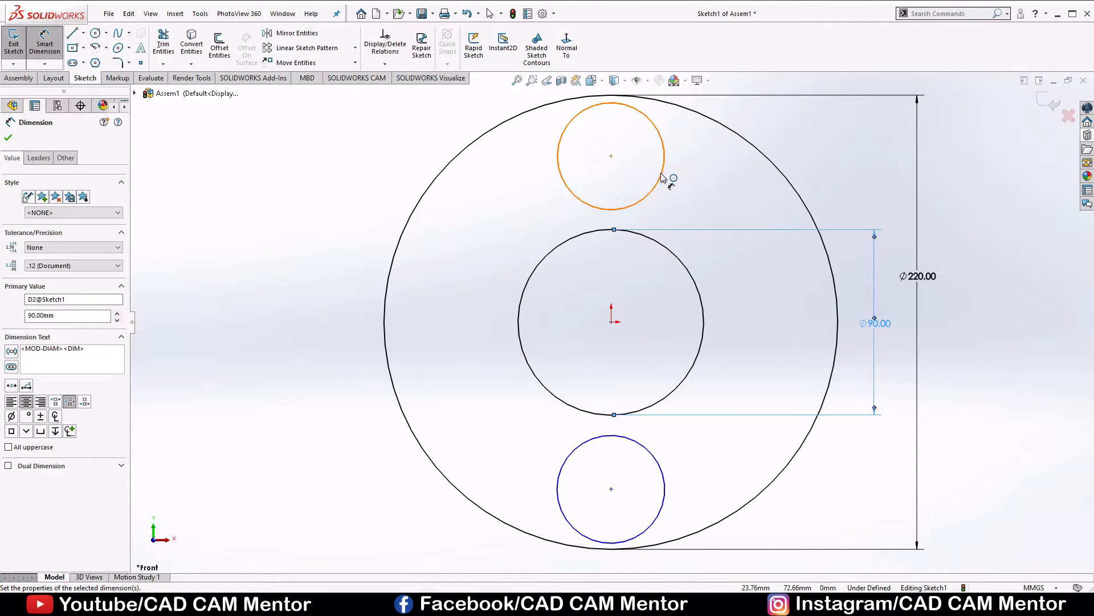
Dimension the upper small circle with a diameter of 65 mm and end dimensioning
click(693, 178)
click(864, 160)
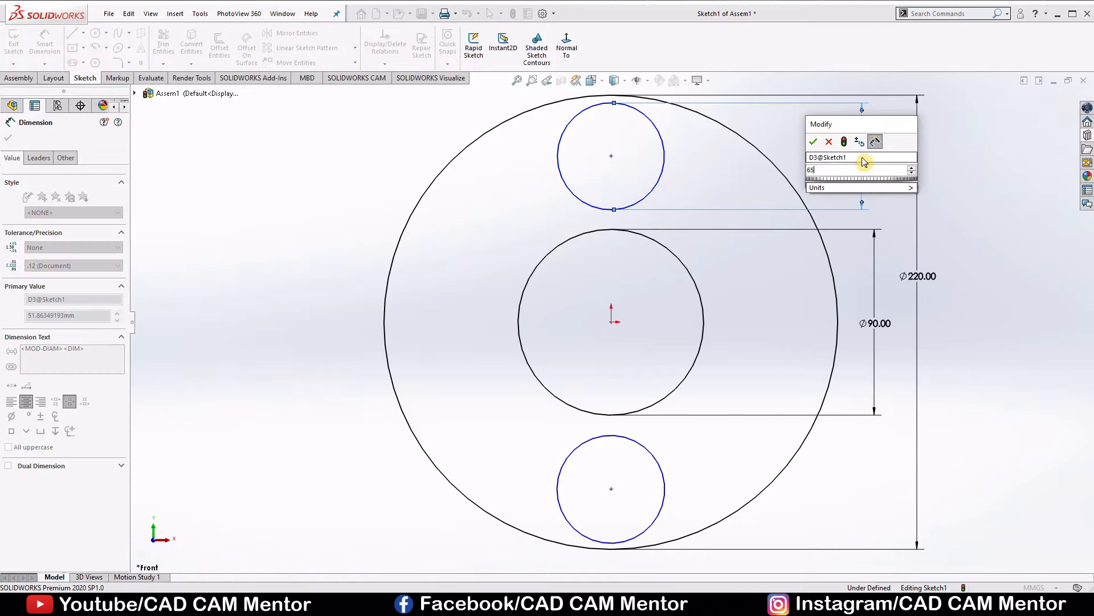
key(Return)
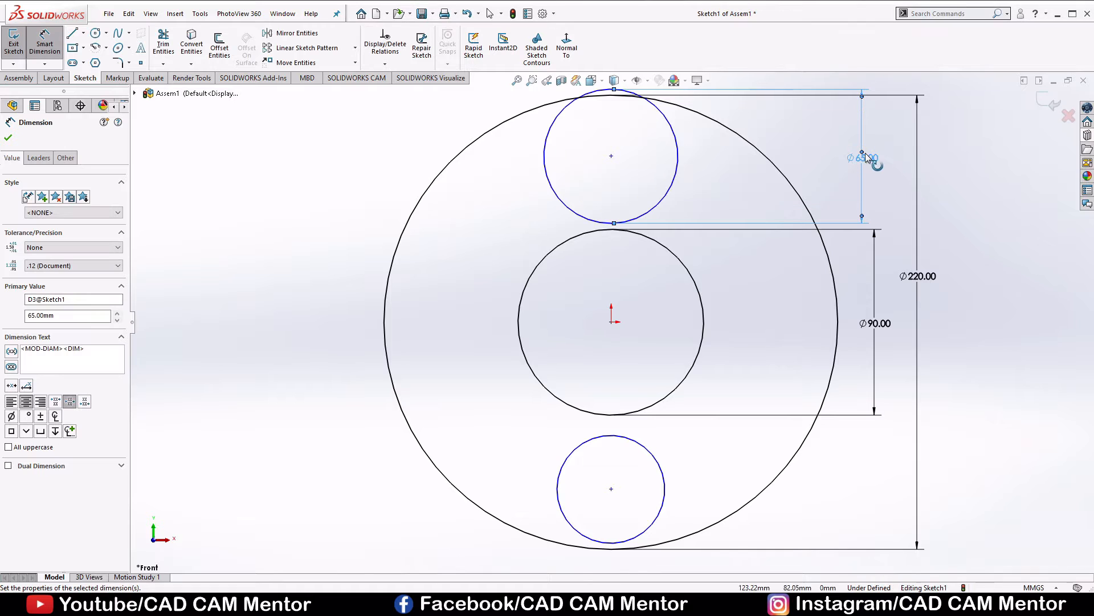
right_click(951, 154)
click(994, 211)
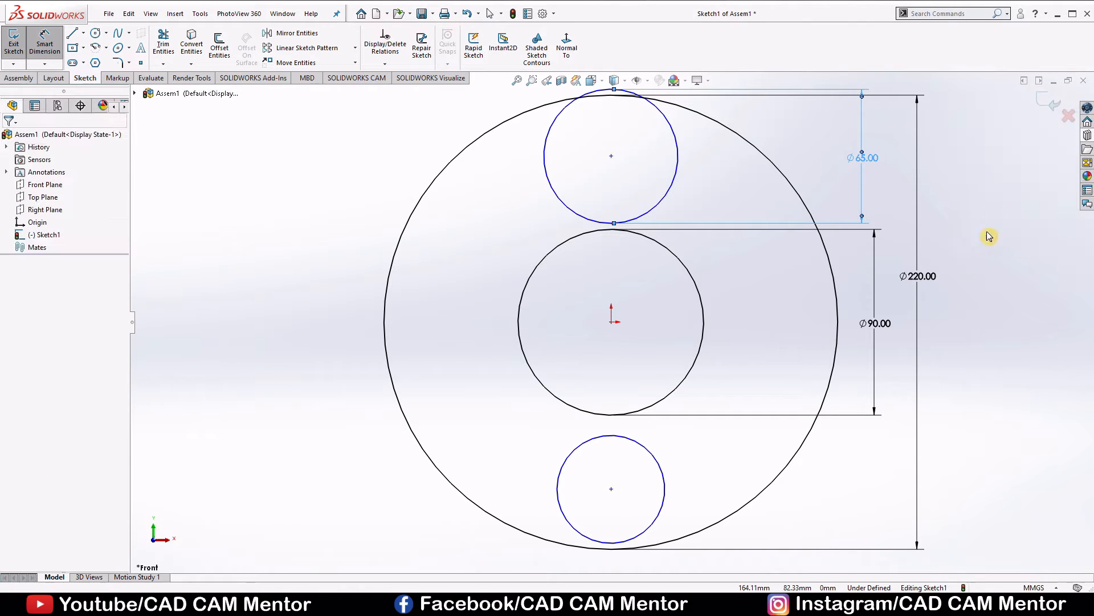
Add an Equal relation between the upper and lower small circles
click(545, 162)
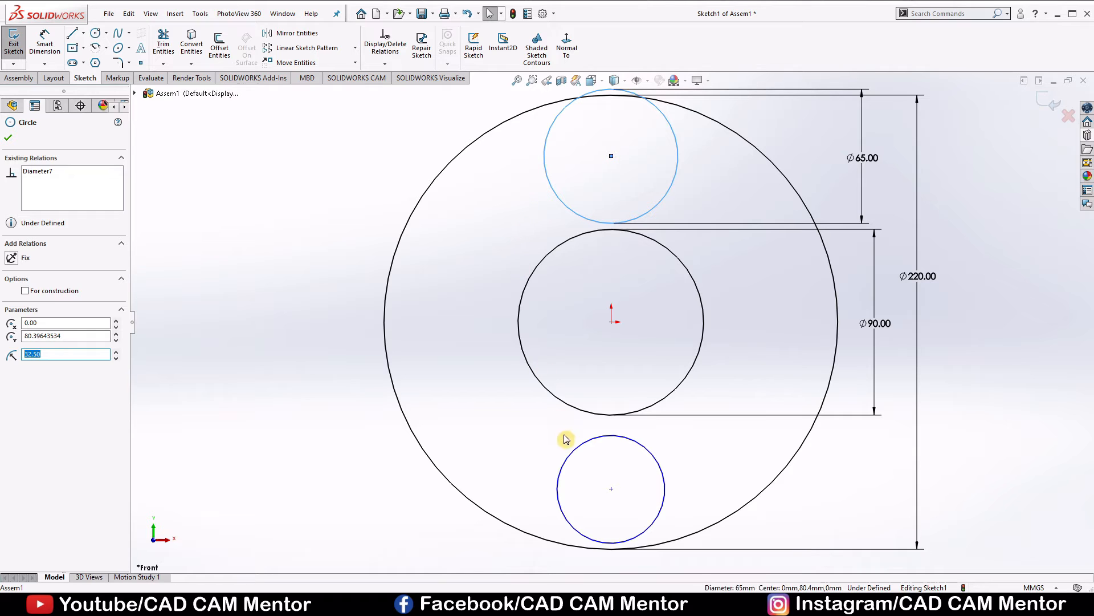
ctrl+click(569, 452)
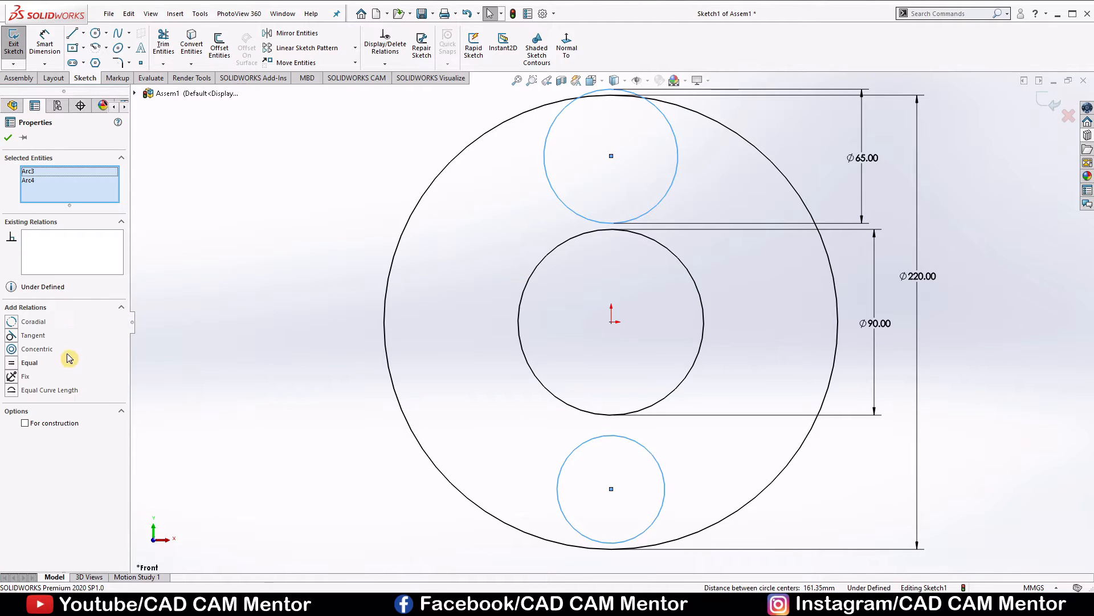
click(29, 364)
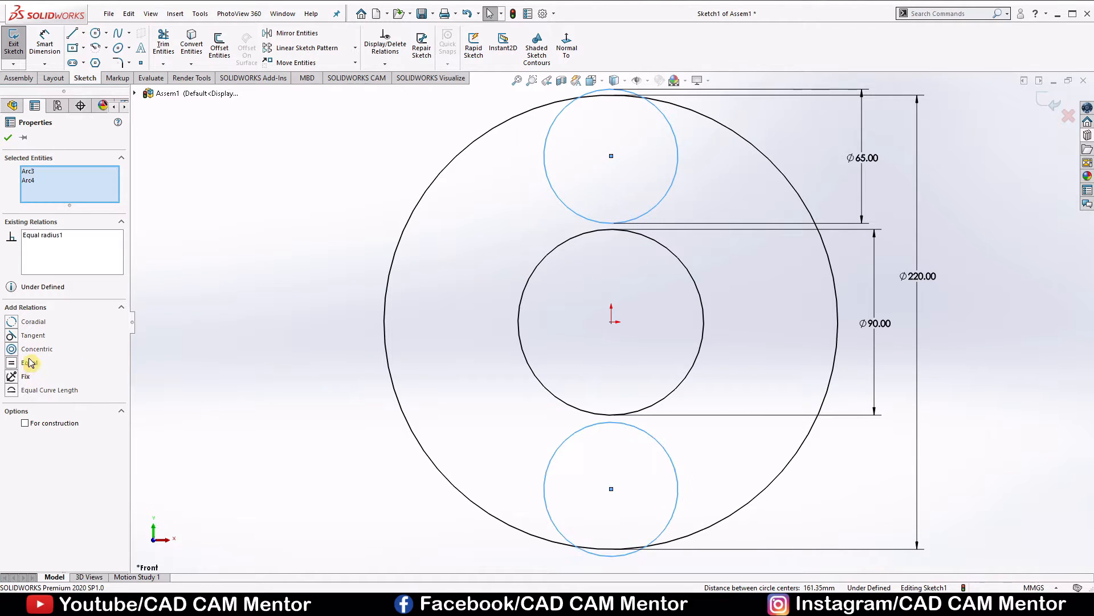
click(8, 138)
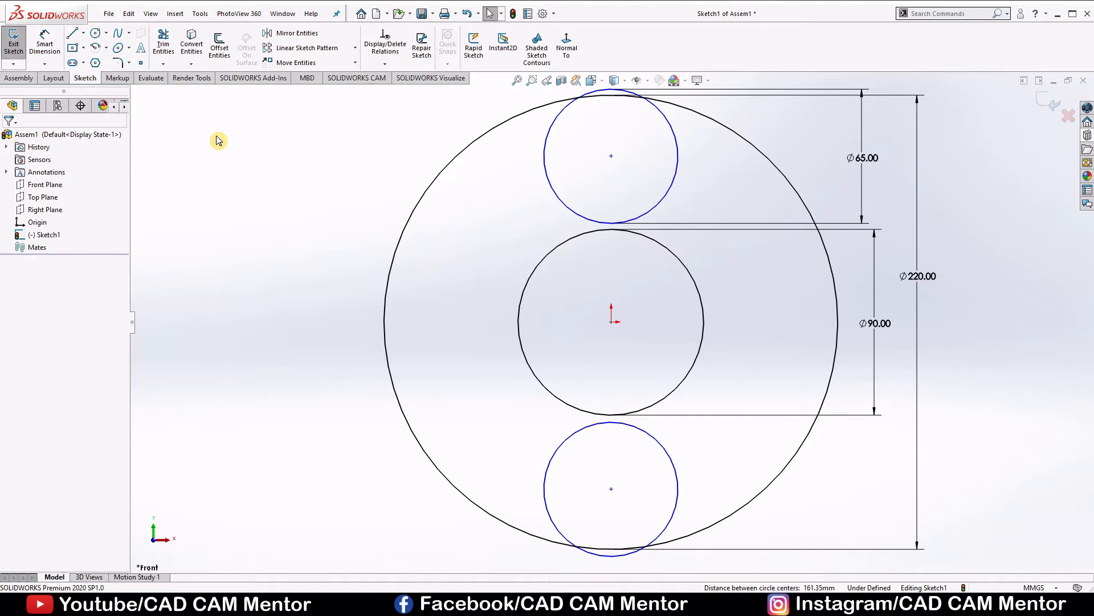
Add Tangent relations between the central circle and each of the upper and lower small circles
click(579, 219)
click(582, 238)
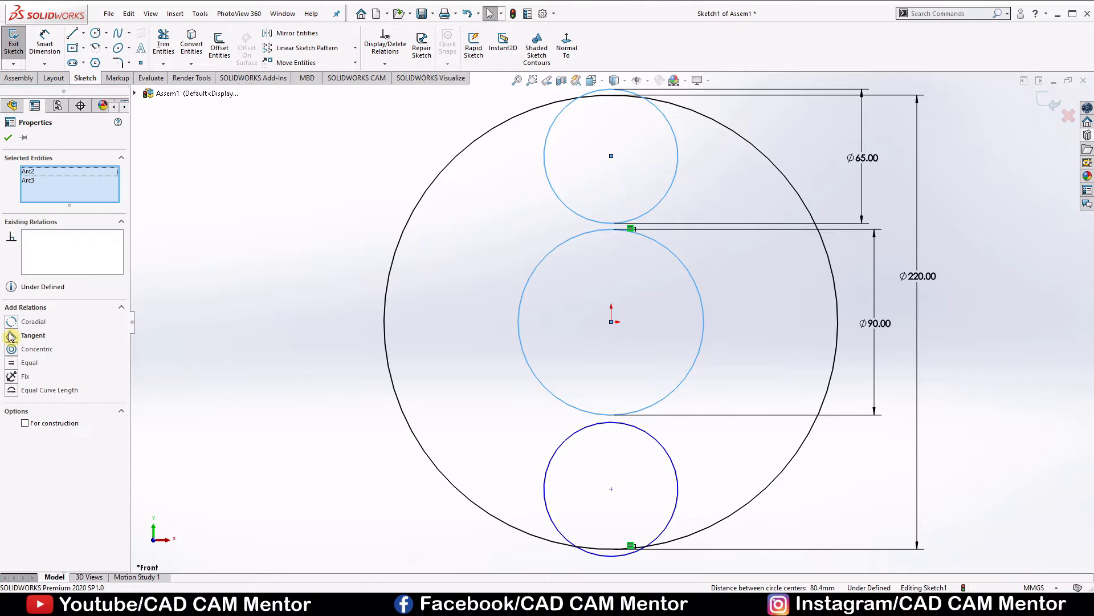
click(33, 336)
click(281, 336)
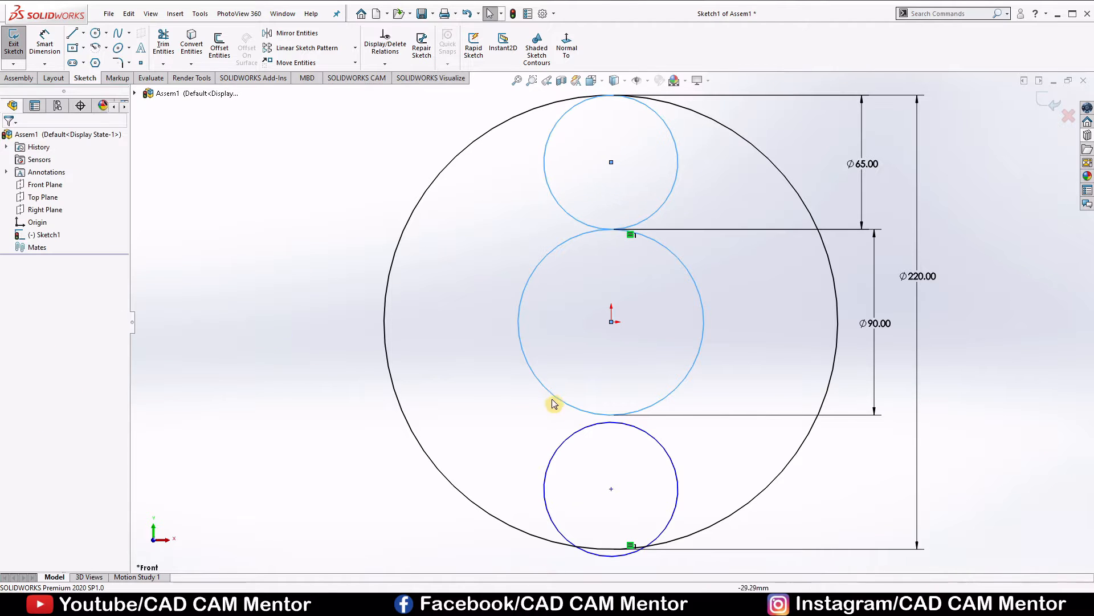
click(567, 445)
click(571, 405)
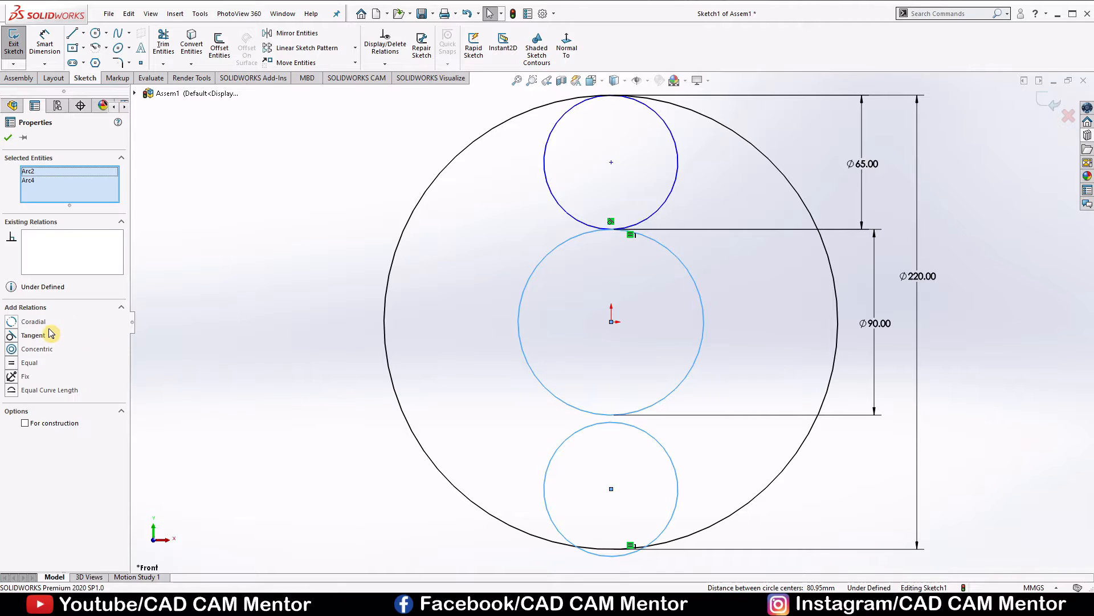
click(35, 337)
click(243, 334)
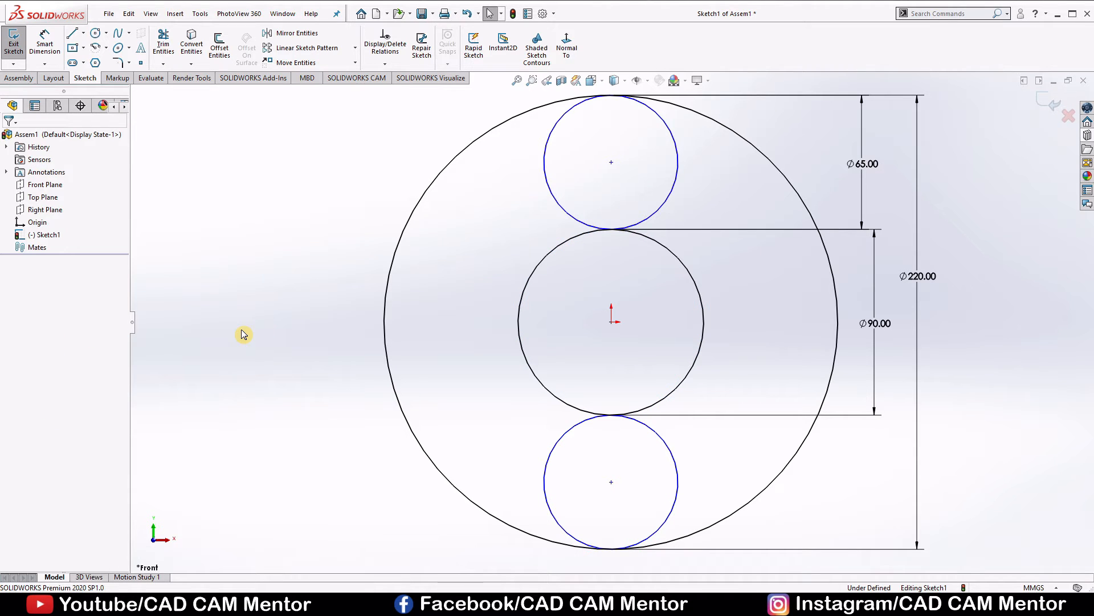
Align the centres of both small circles vertically with the origin and exit the sketch
click(611, 163)
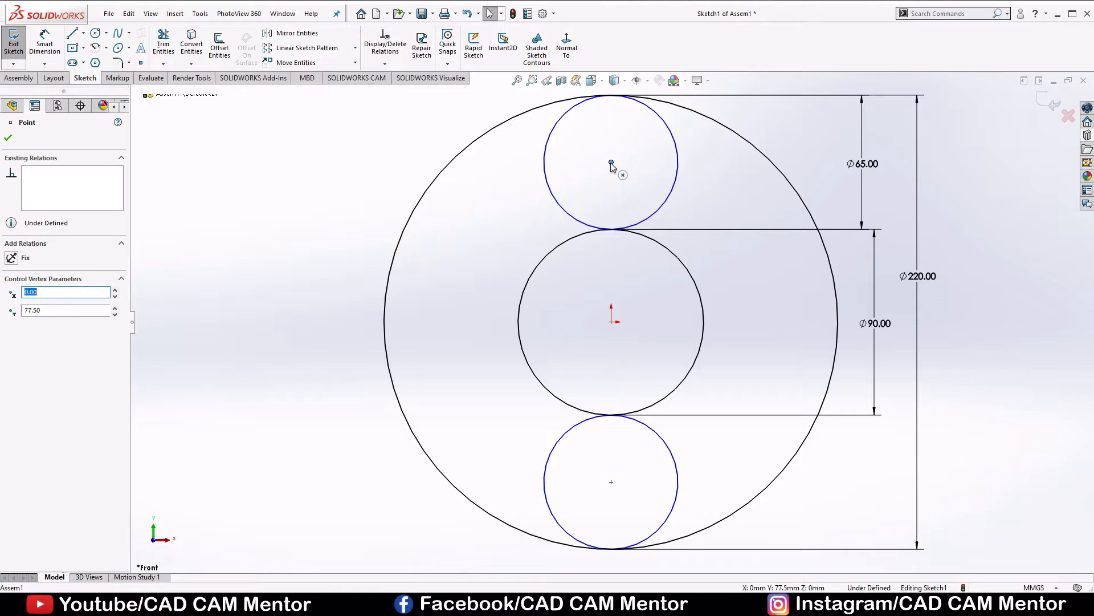
click(611, 322)
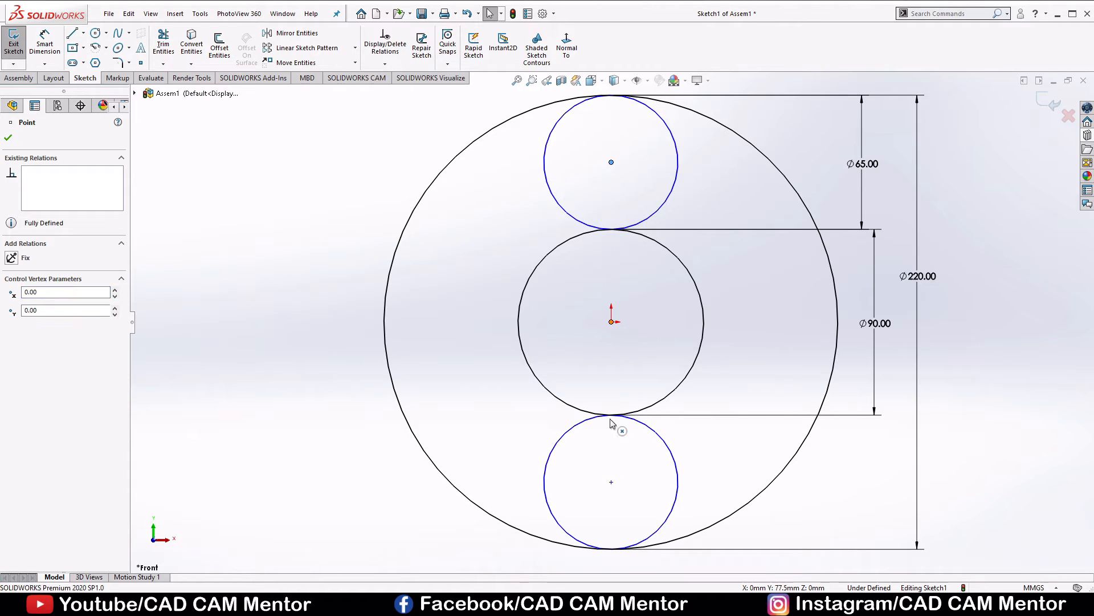
ctrl+click(610, 482)
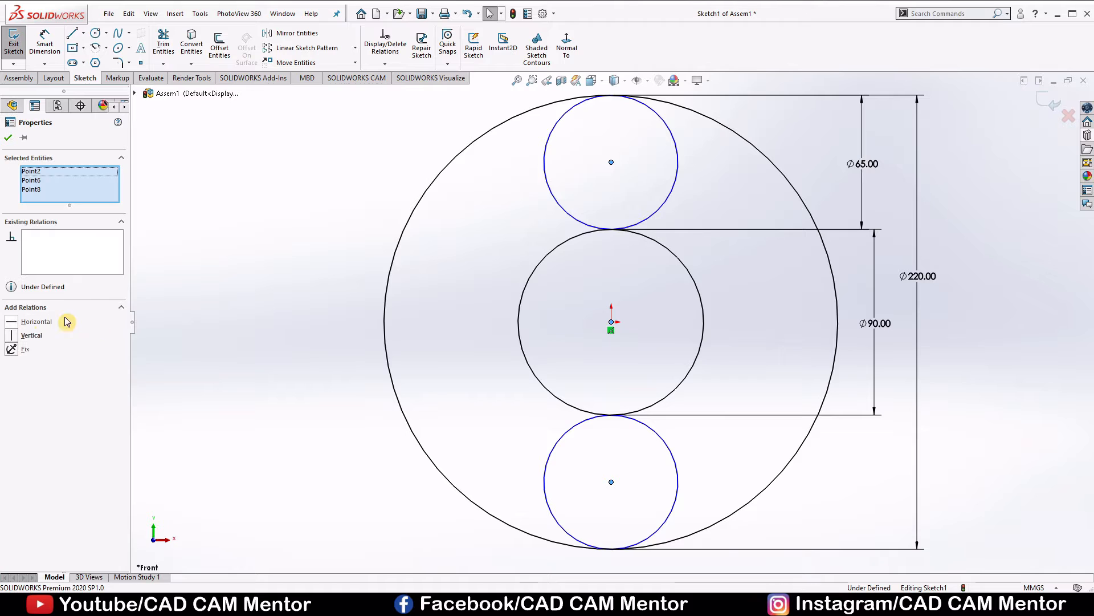
click(32, 335)
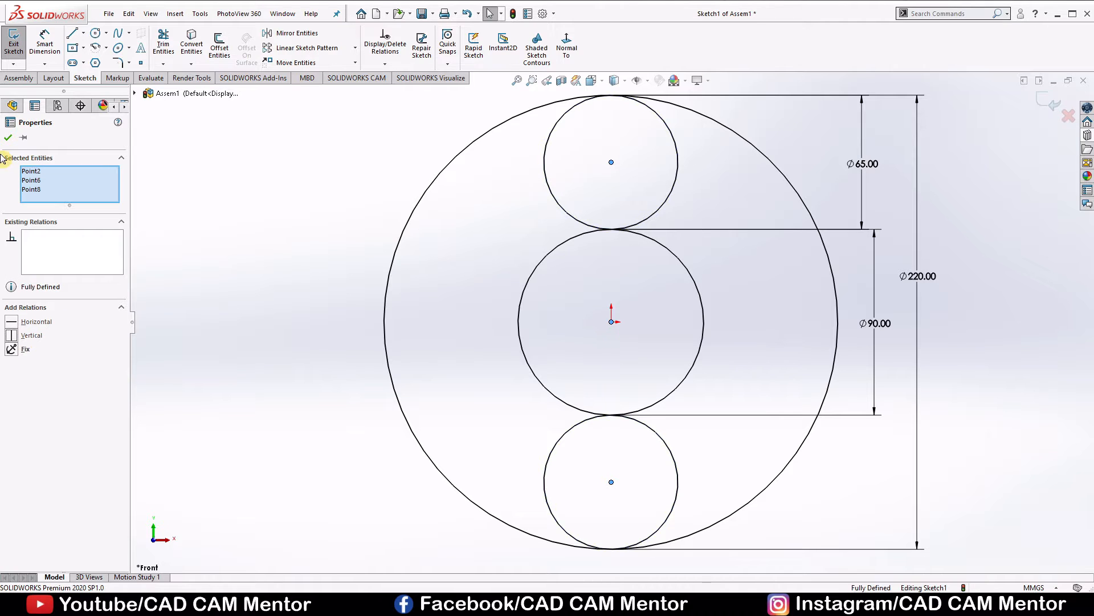
click(234, 144)
key(f)
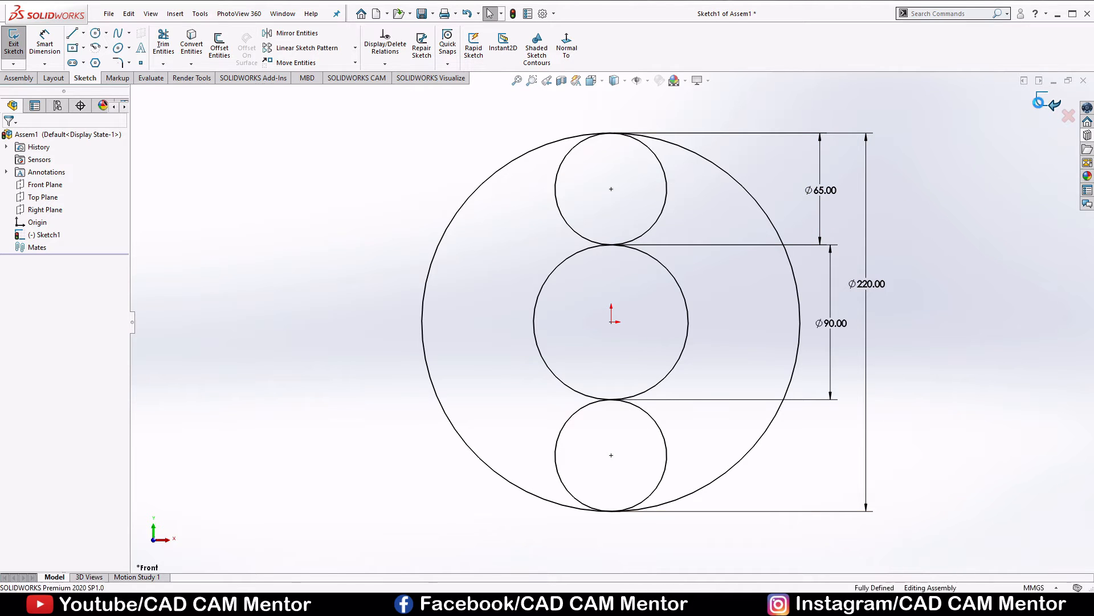
click(1040, 102)
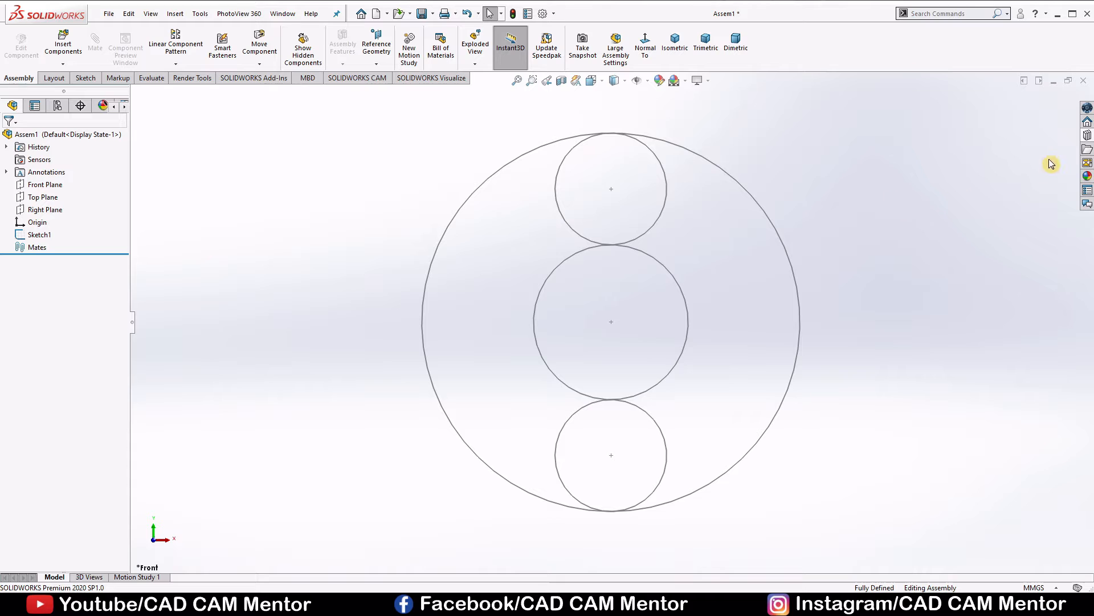
Check in the add-ins list that SOLIDWORKS Toolbox Library is active and set to load at start-up
click(1087, 136)
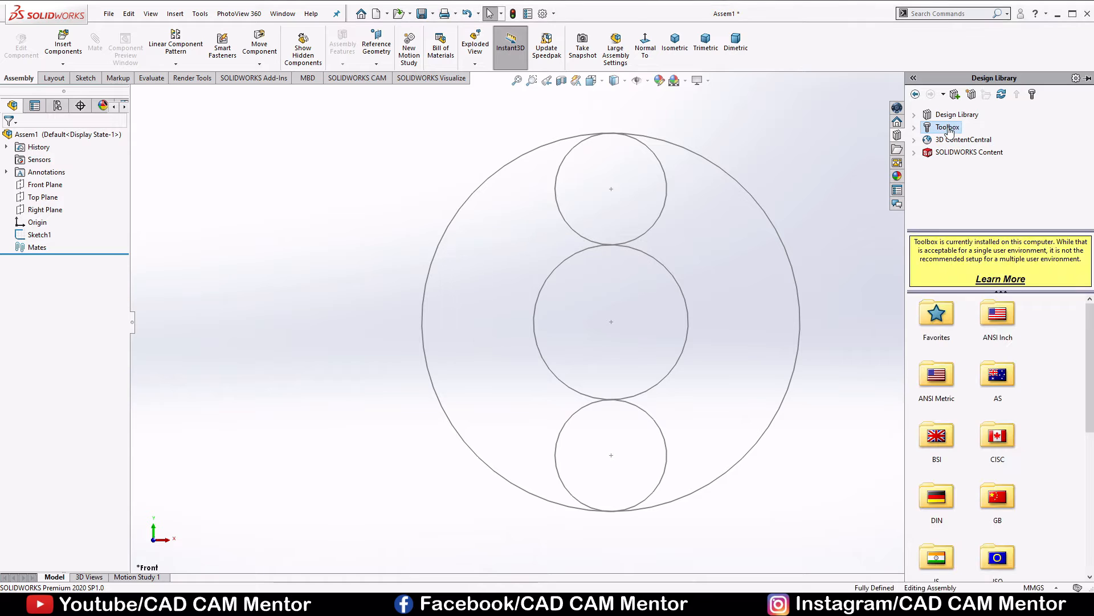
click(554, 17)
click(562, 57)
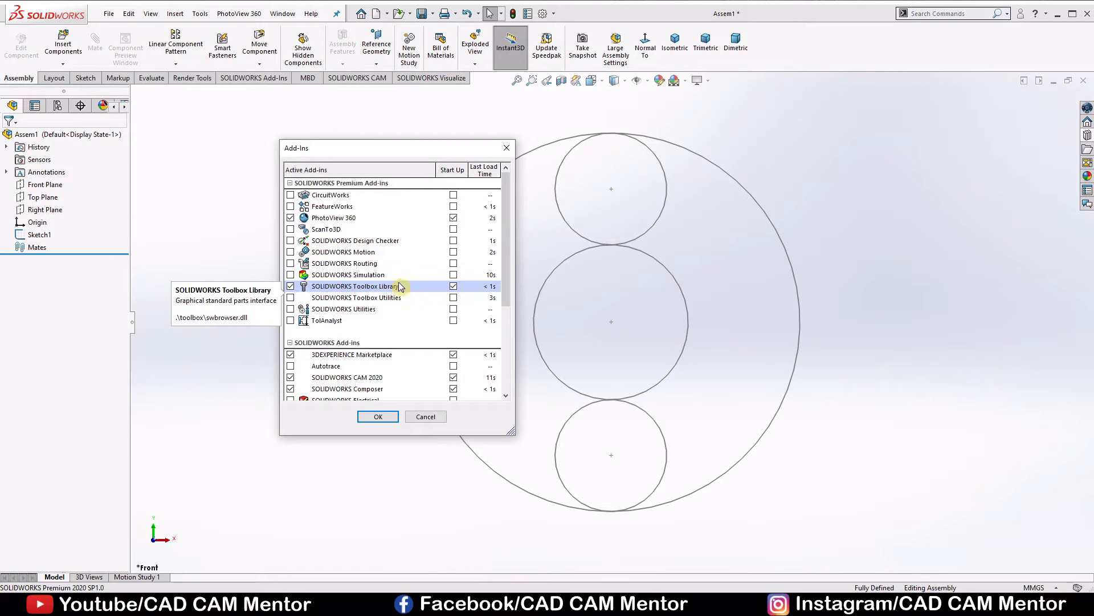
click(371, 417)
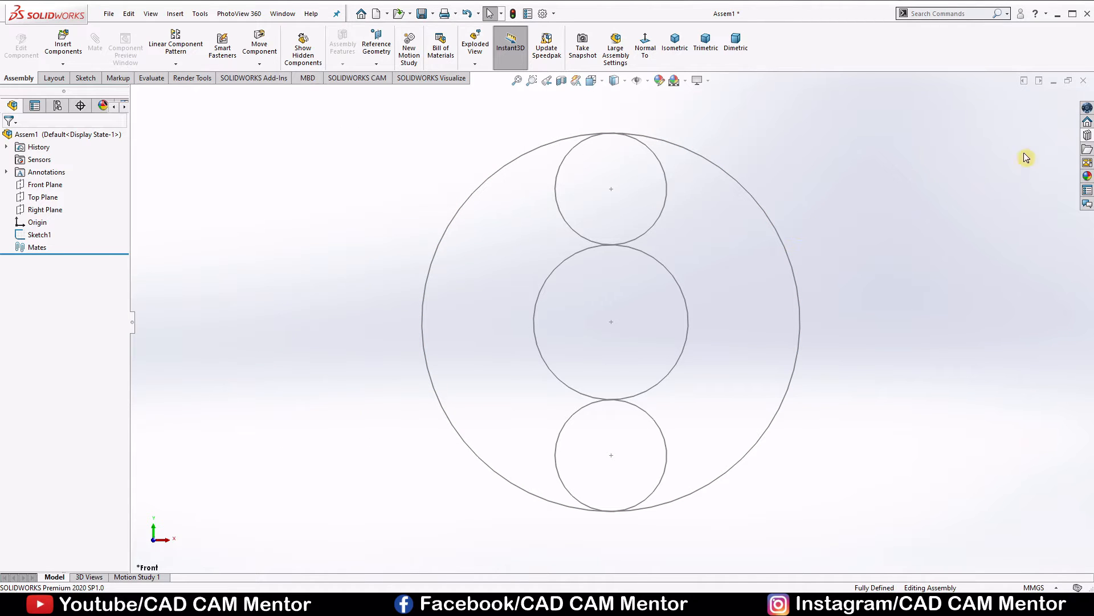
Insert a Spur Gear from the Toolbox's ISO Power Transmission gears at the centre of the layout sketch
click(1085, 136)
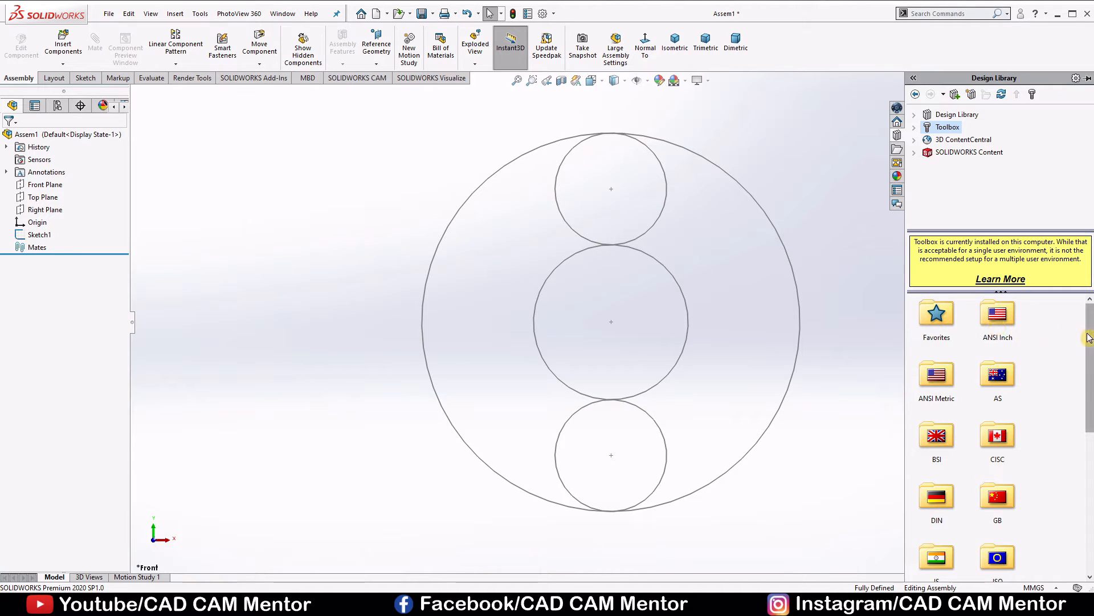
drag(1088, 338, 1090, 381)
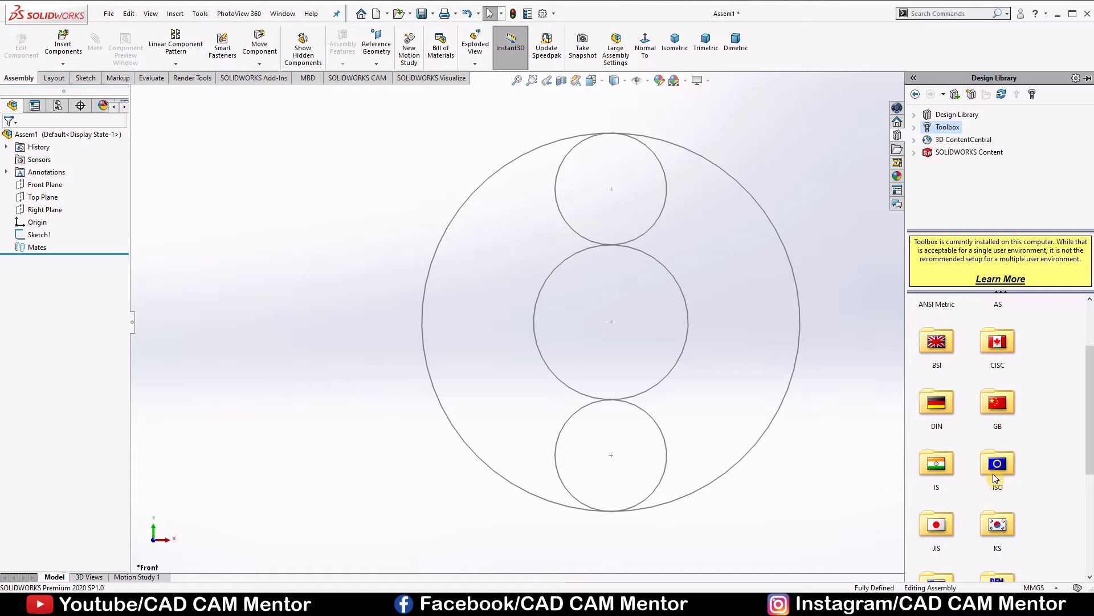
double_click(998, 463)
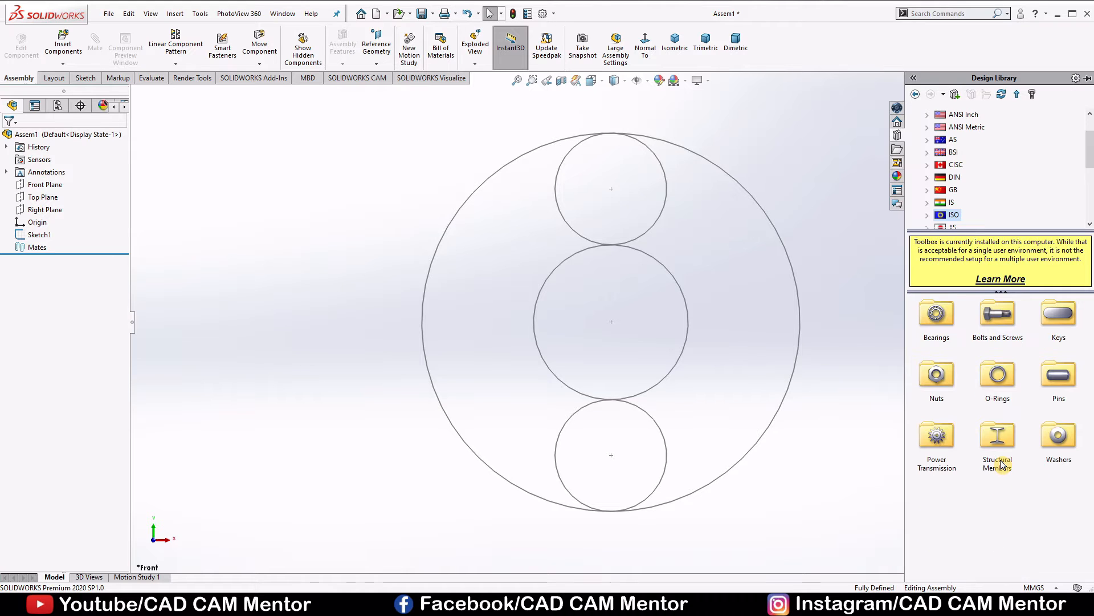
click(942, 444)
double_click(943, 444)
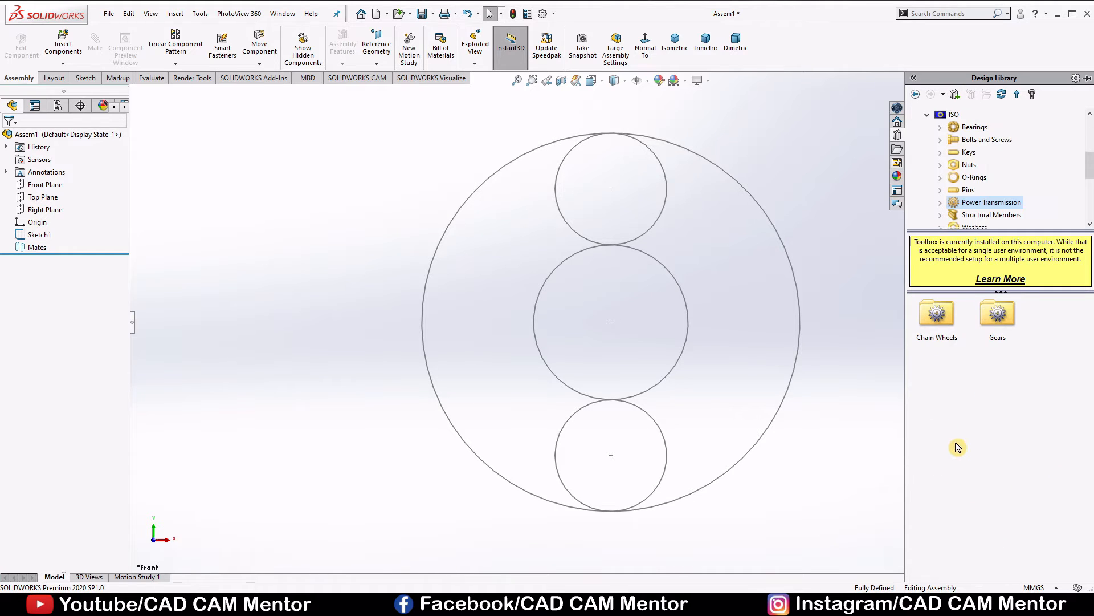
click(1002, 320)
double_click(1003, 320)
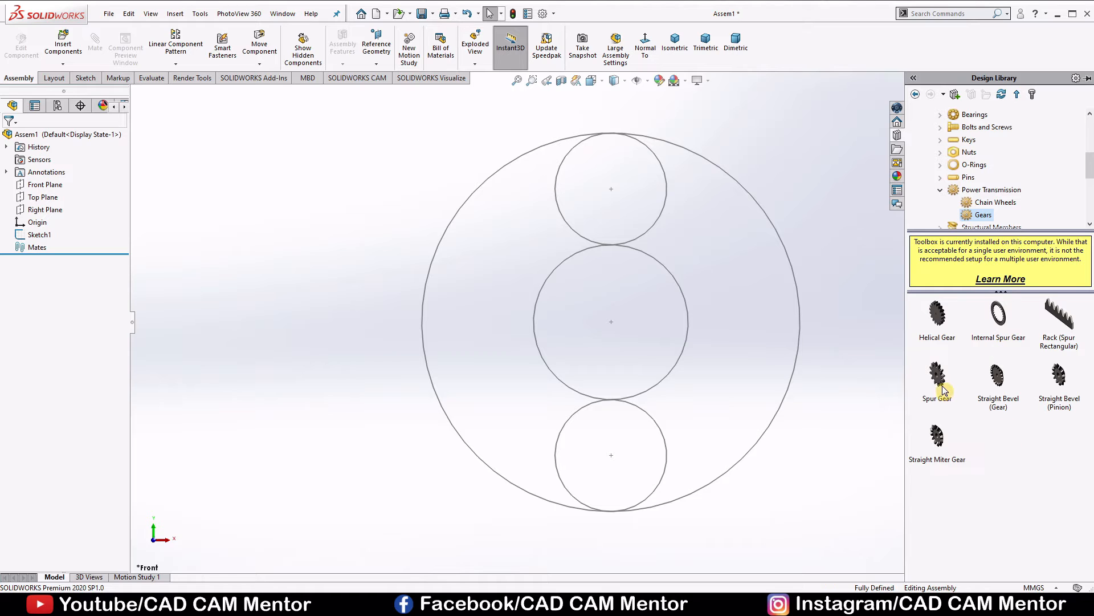
mouse_move(943, 383)
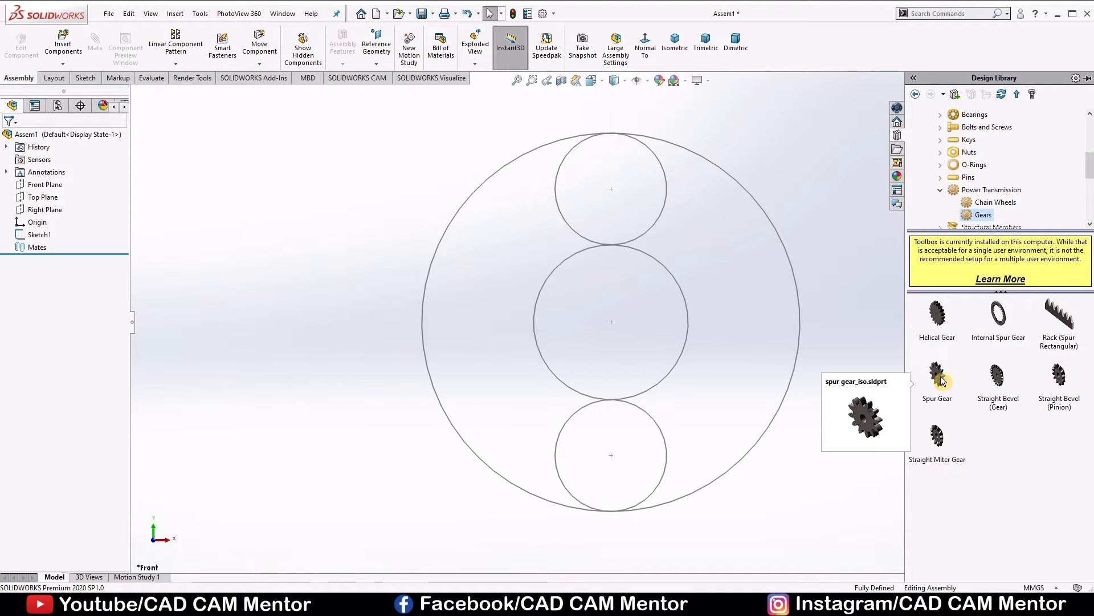
drag(942, 378, 600, 331)
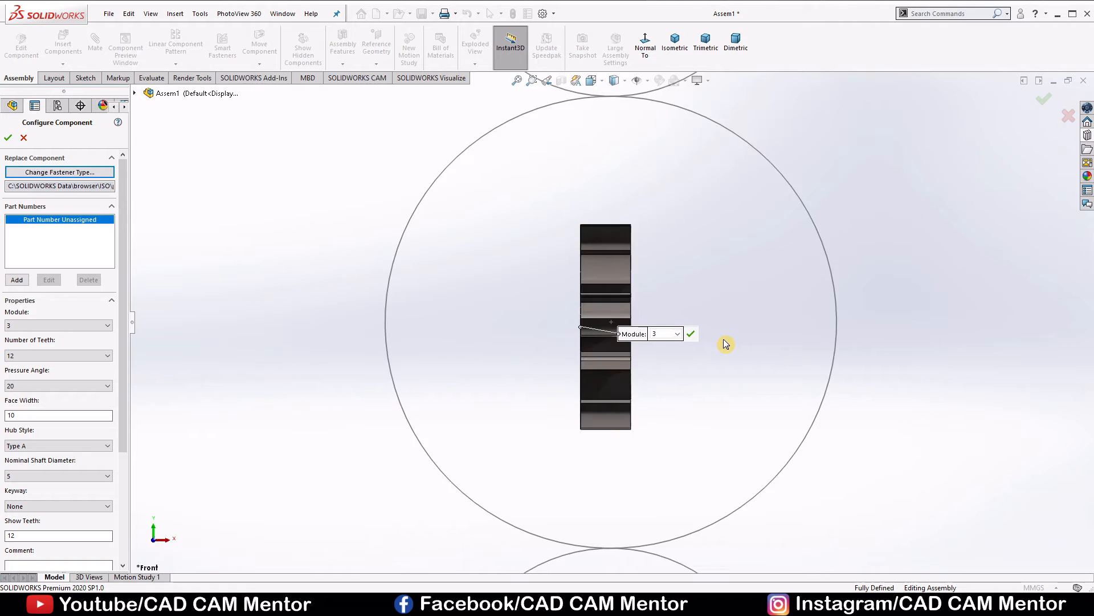
Set the spur gear's module to 6
middle_drag(748, 339, 782, 346)
scroll(616, 347, down, 3)
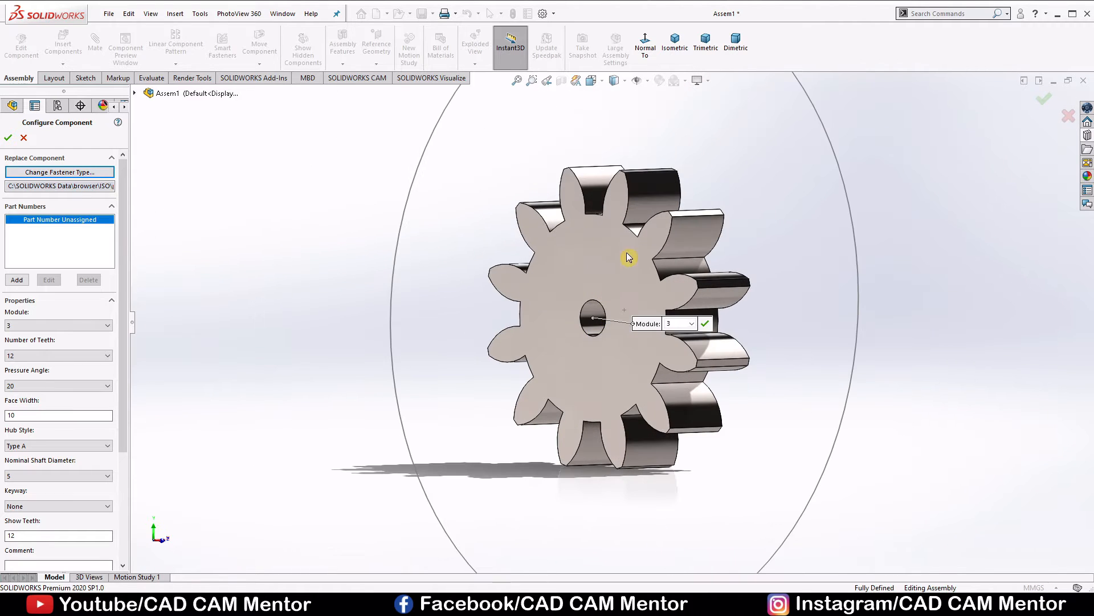
scroll(638, 197, down, 1)
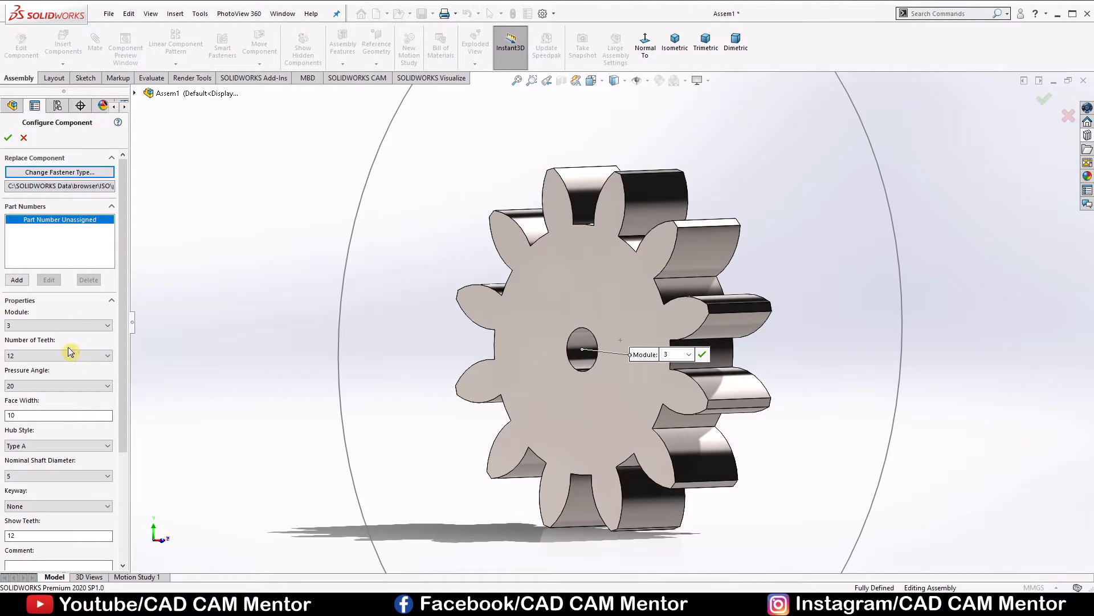
drag(125, 169, 126, 183)
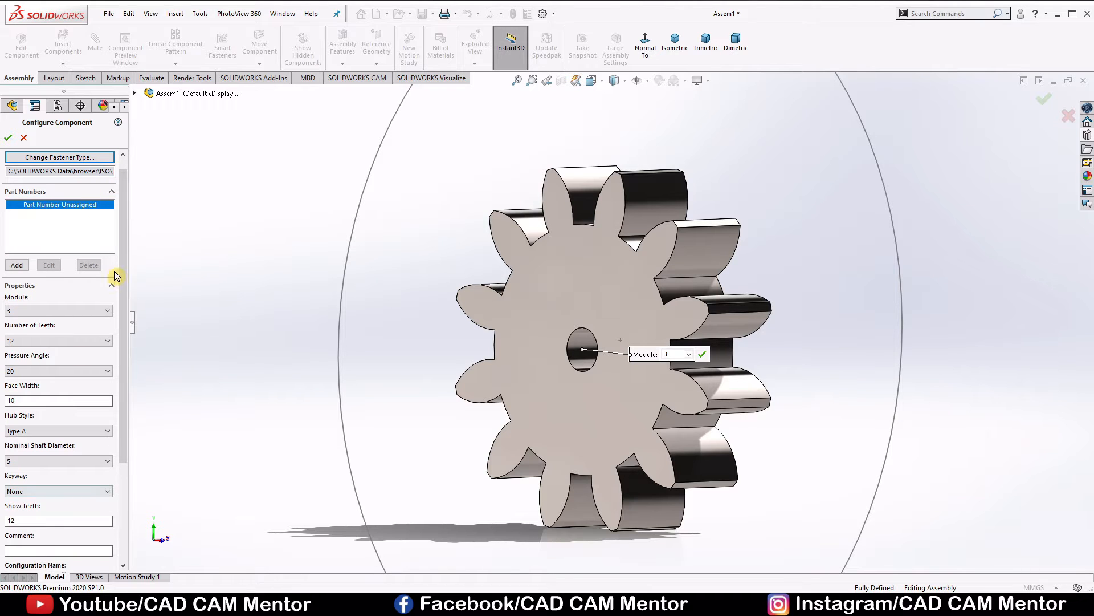
scroll(120, 285, down, 1)
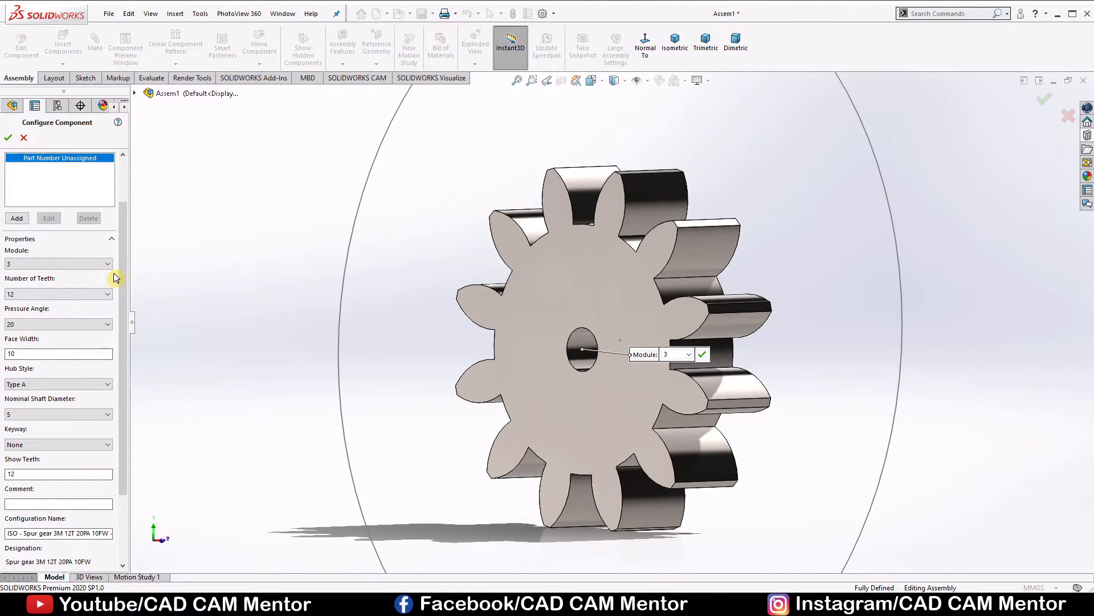
scroll(121, 268, down, 1)
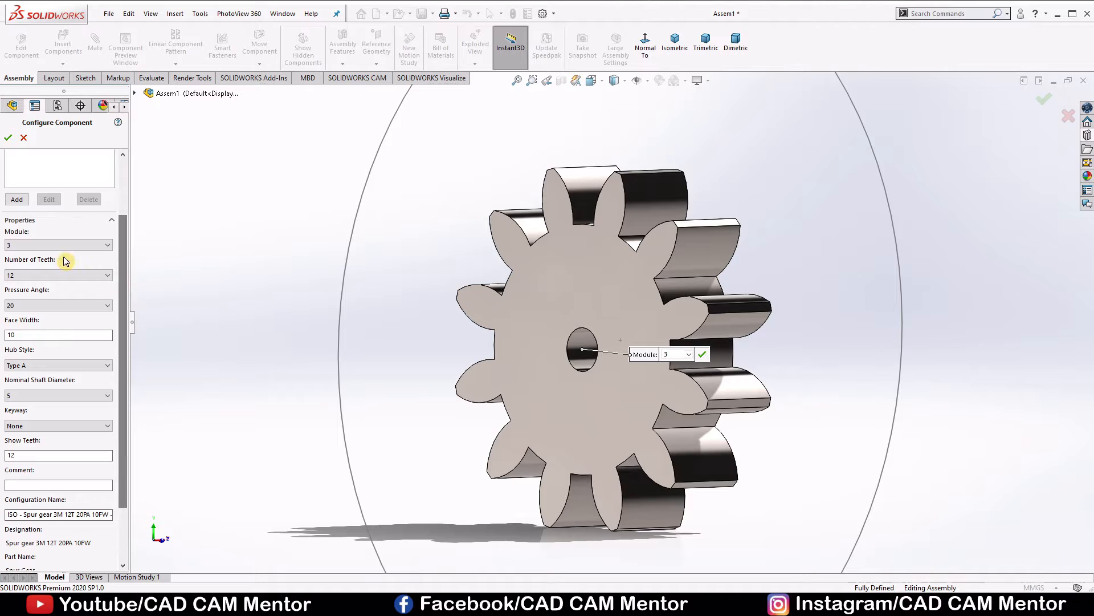
click(106, 246)
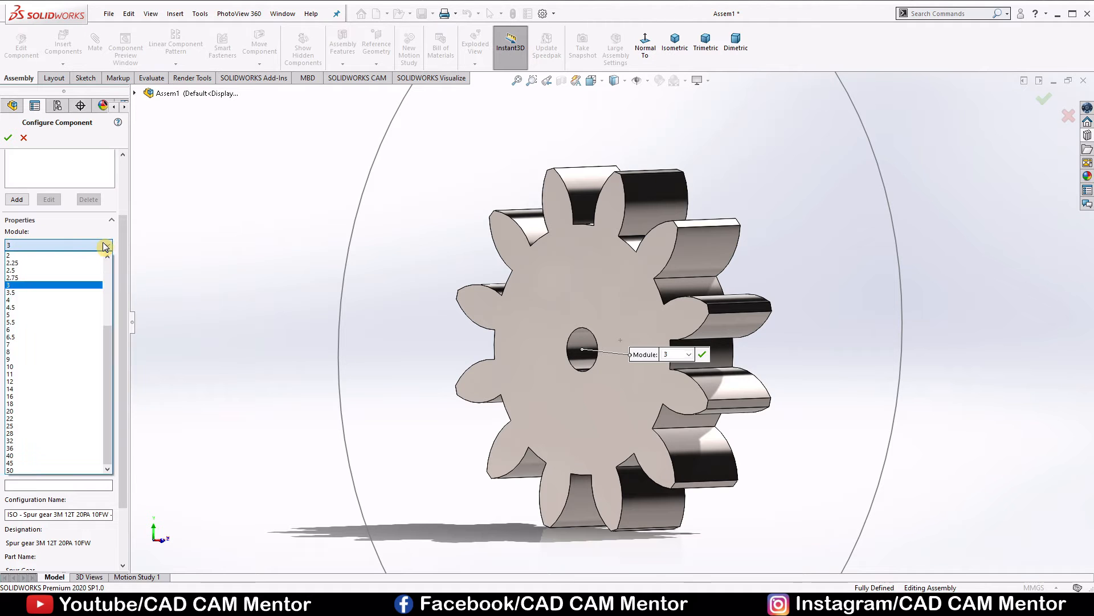
click(21, 329)
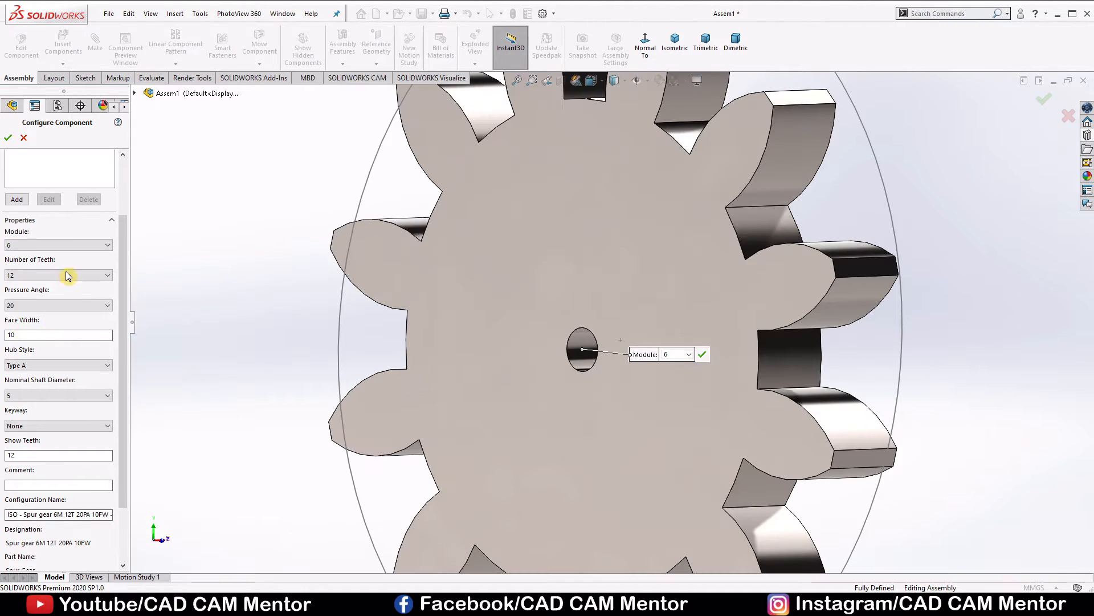
key(f)
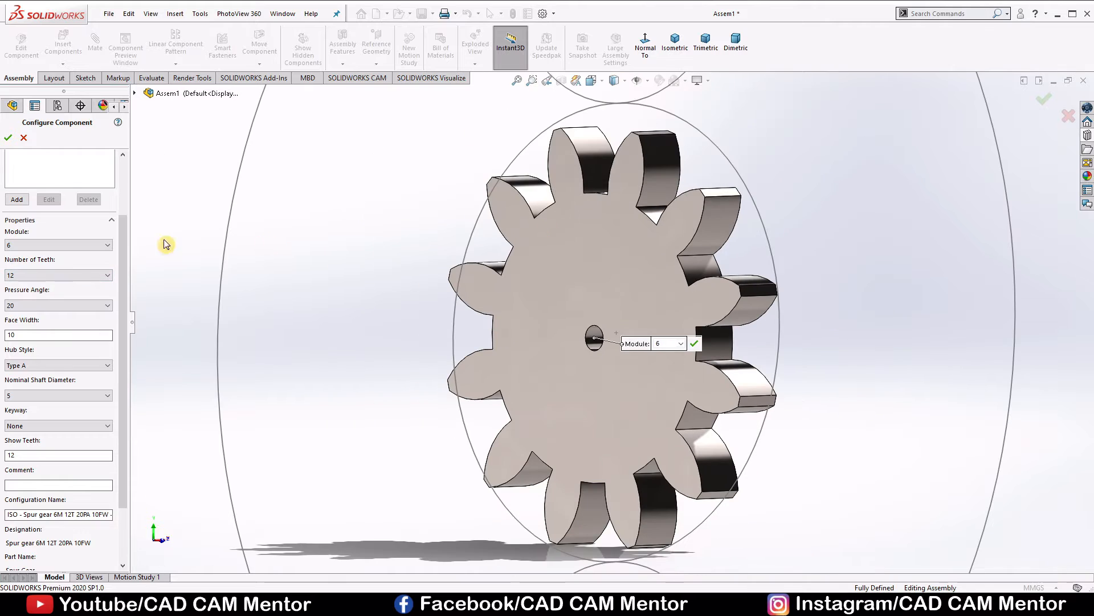
Set the spur gear's number of teeth to 15 and its face width to 30 mm
click(105, 276)
click(35, 309)
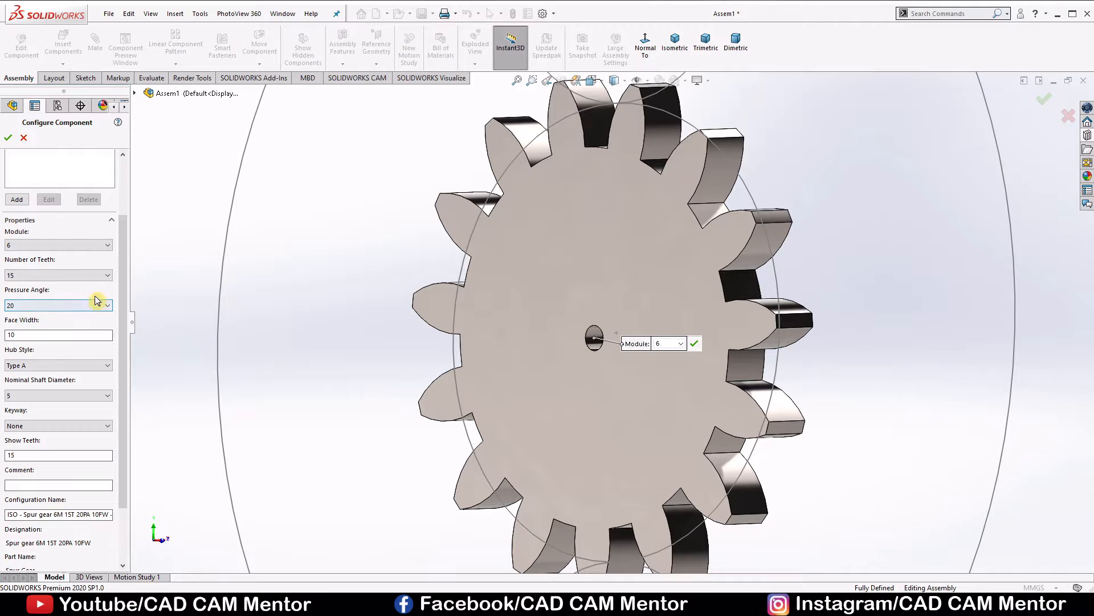
key(f)
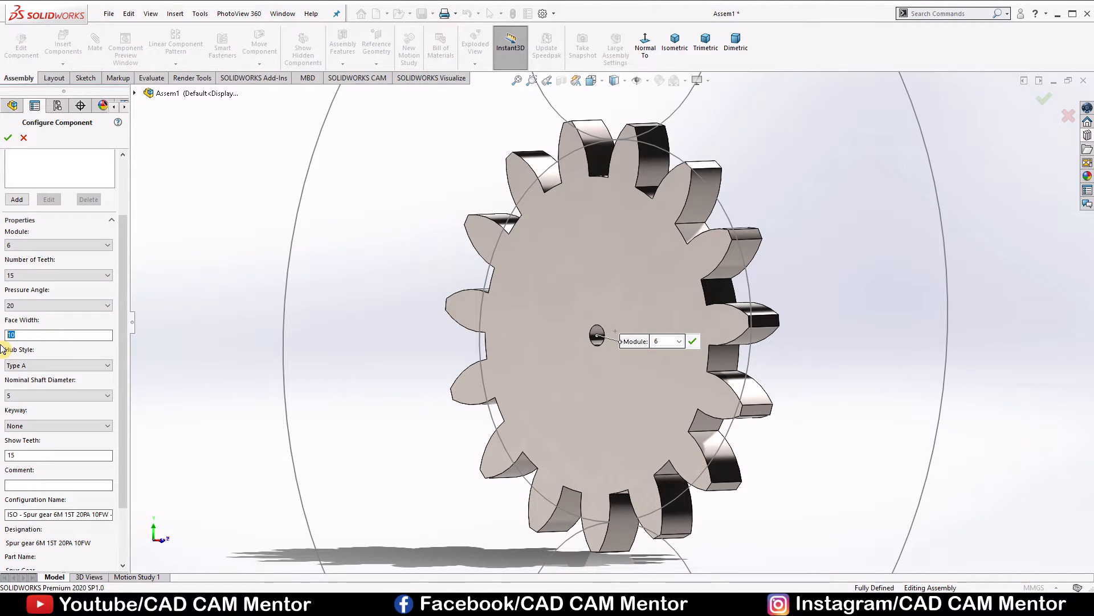
text(30)
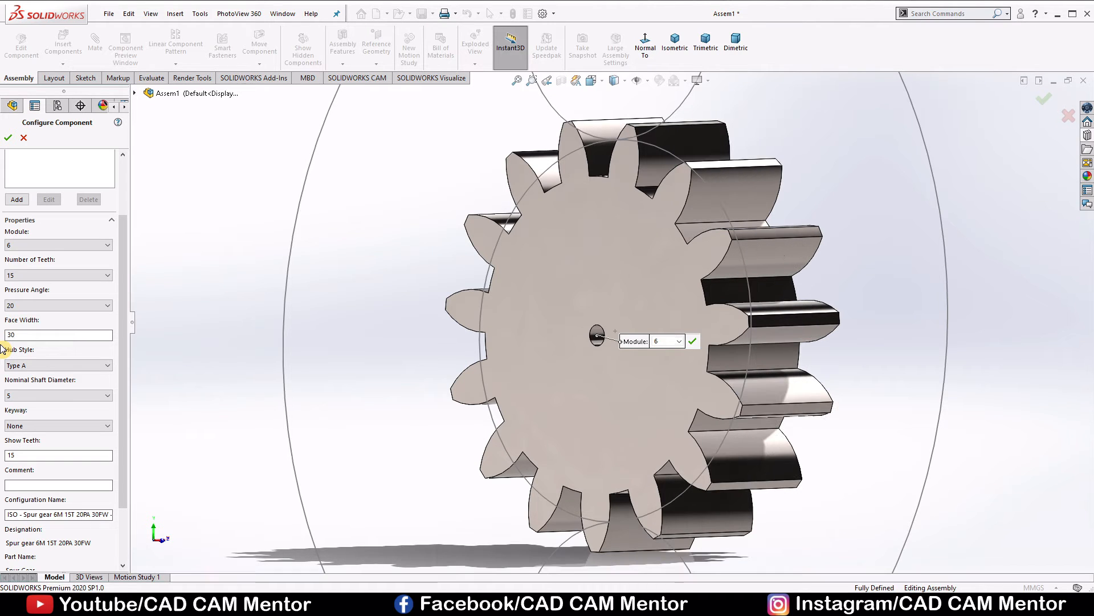
Give the spur gear a Type C hub with a 50 mm hub diameter and a 40 mm overall length
click(103, 369)
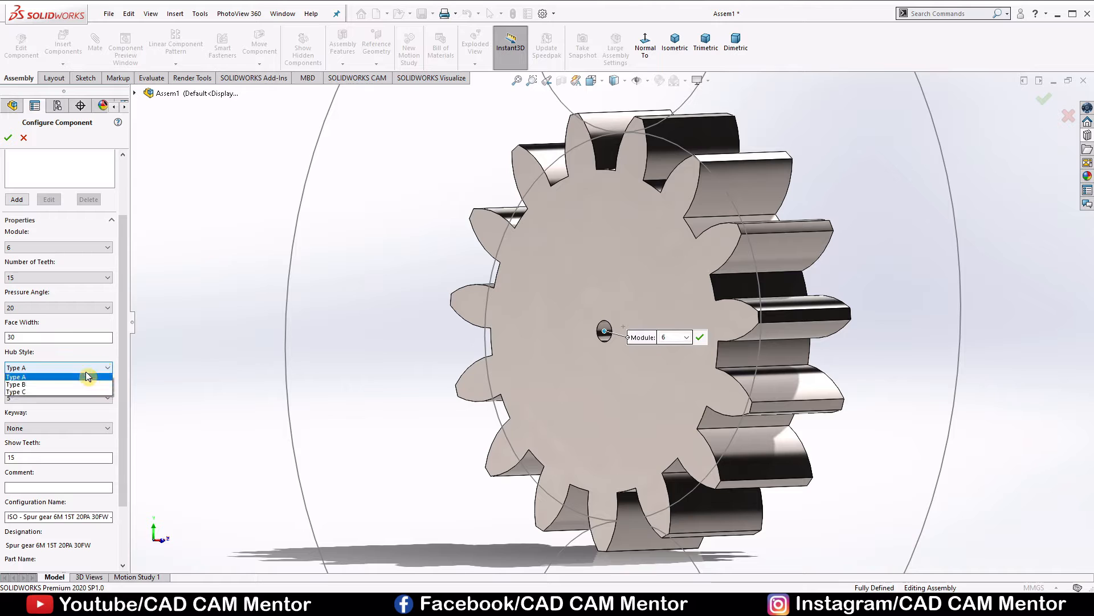
click(20, 394)
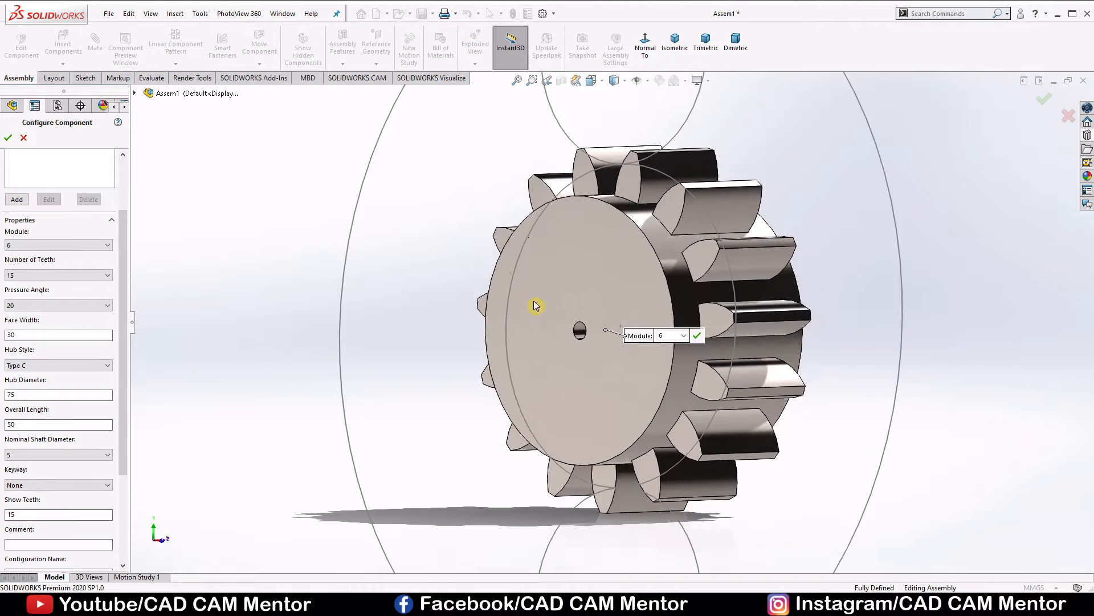
middle_drag(650, 386, 706, 372)
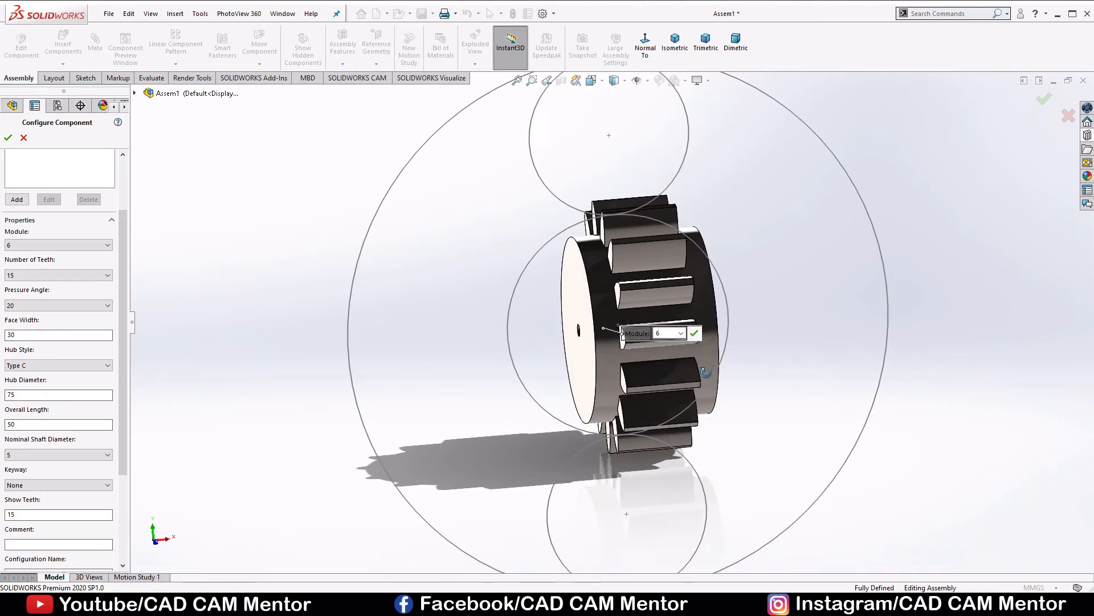
middle_drag(623, 363, 680, 348)
scroll(518, 307, down, 3)
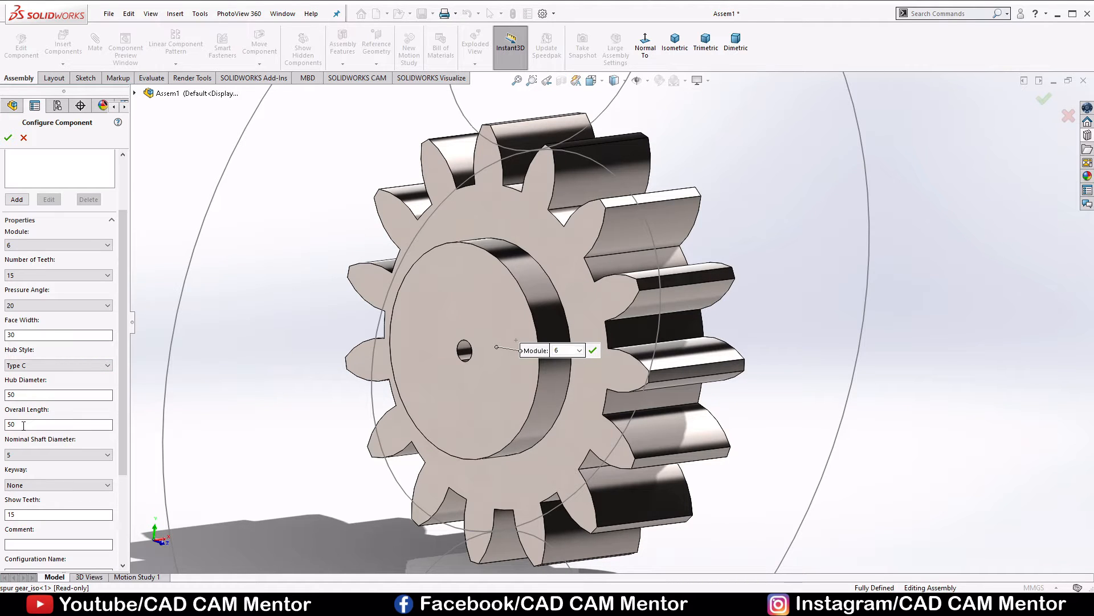
drag(20, 423, 2, 428)
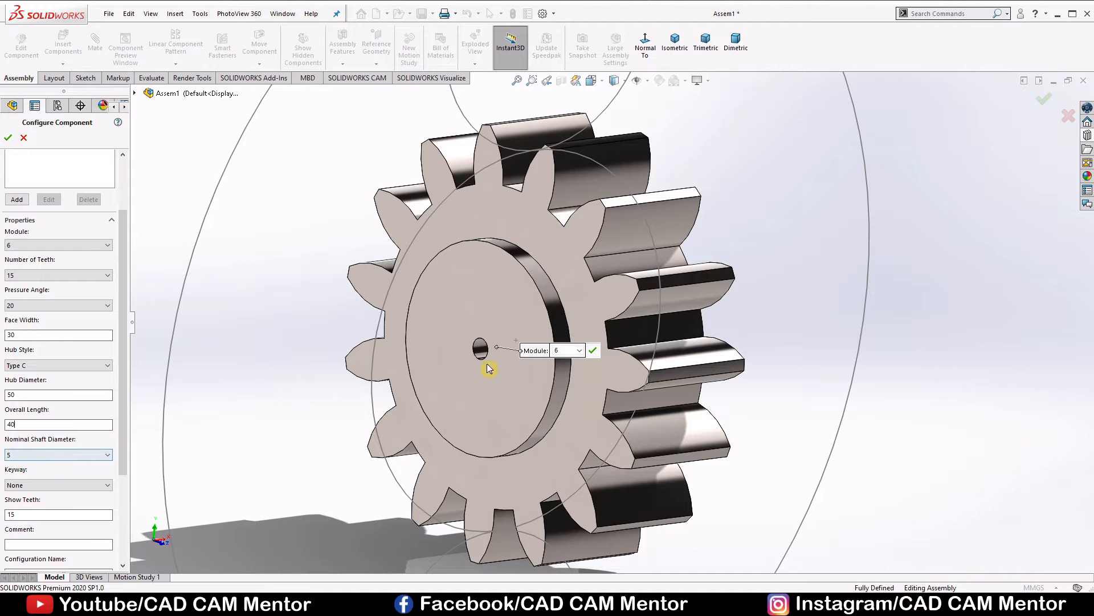
Set the gear's nominal shaft diameter to 20 mm with a Square(1) keyway and accept the configuration
scroll(489, 368, down, 5)
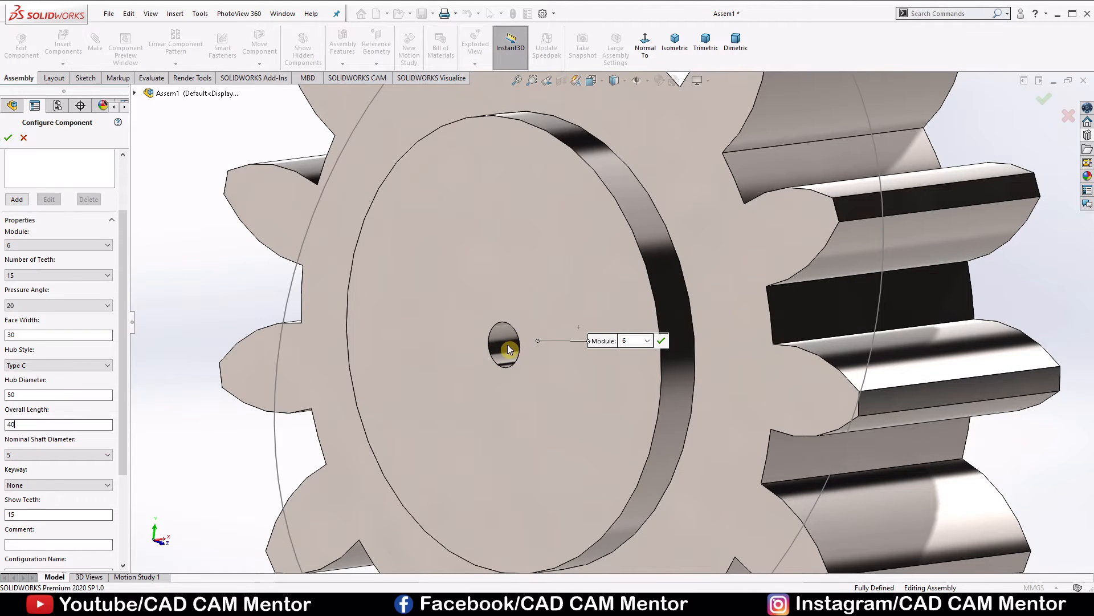
scroll(595, 337, up, 4)
click(86, 455)
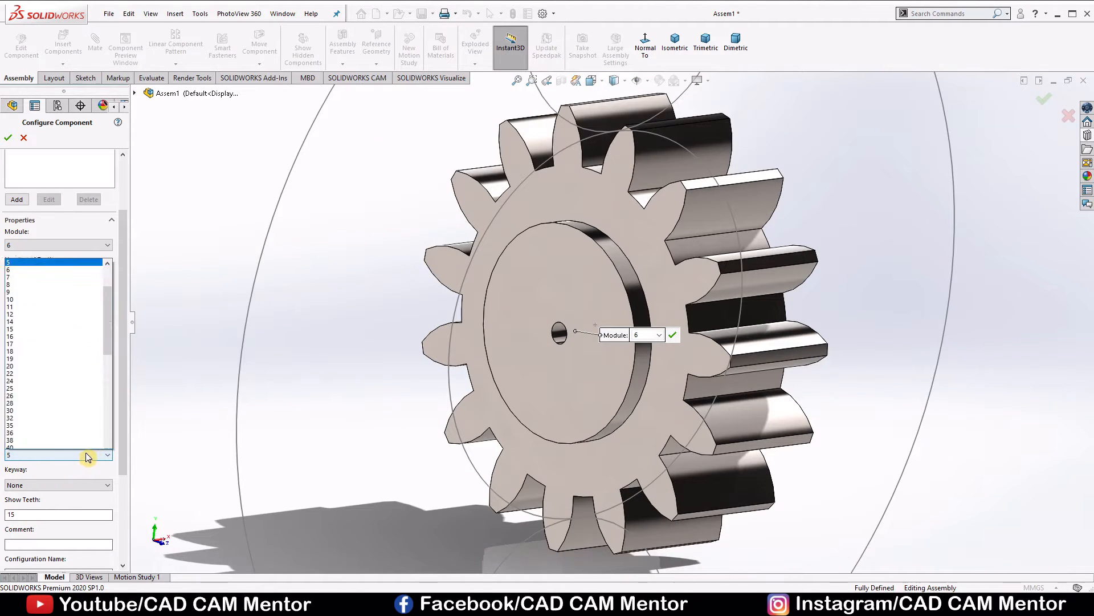
click(30, 334)
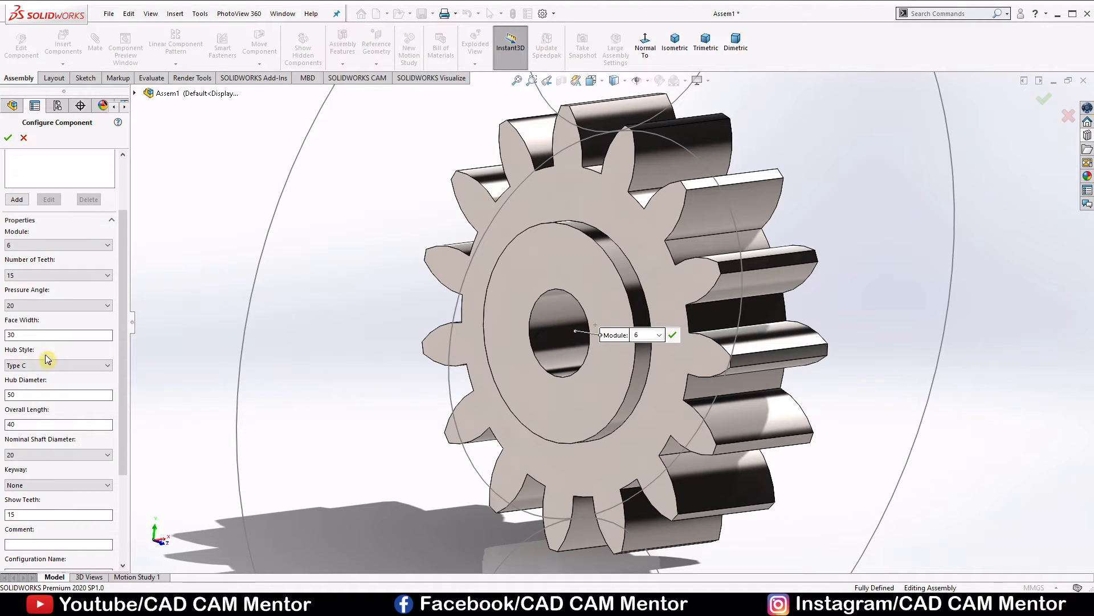
click(52, 485)
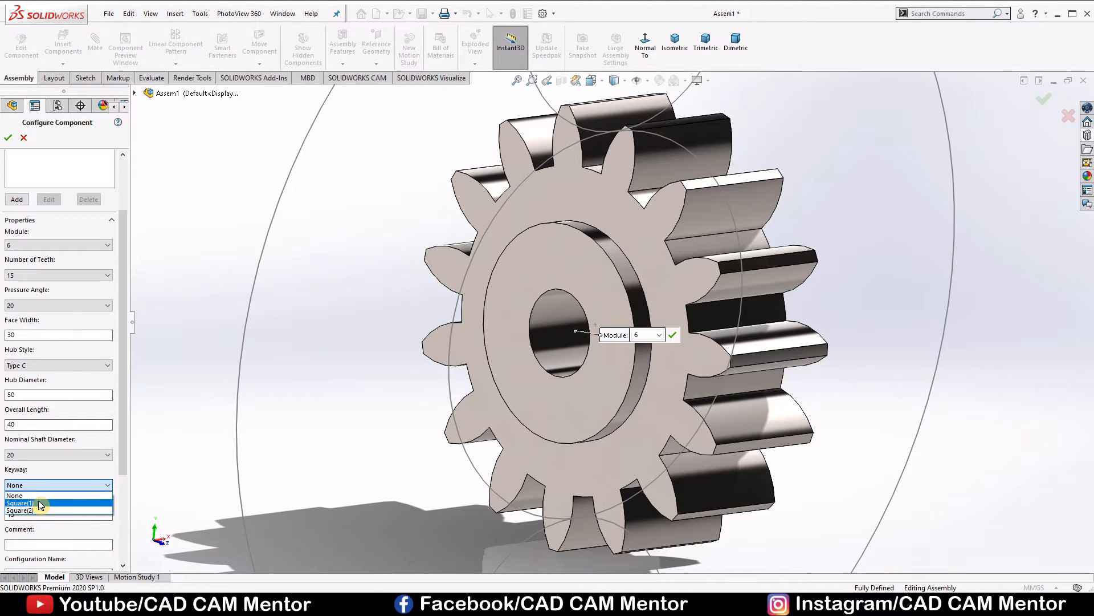
click(40, 503)
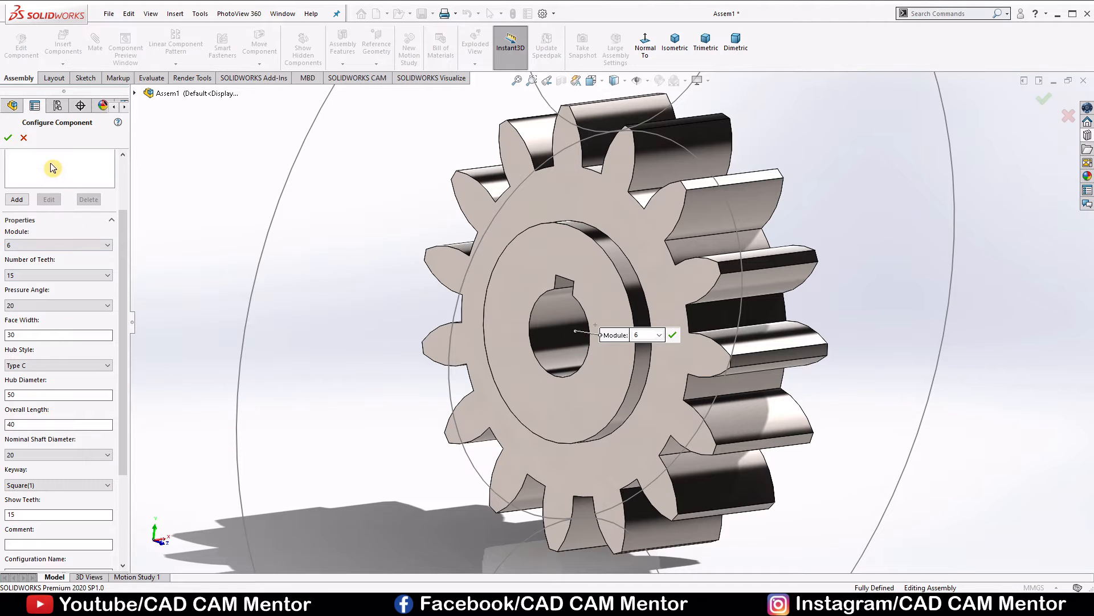
click(12, 138)
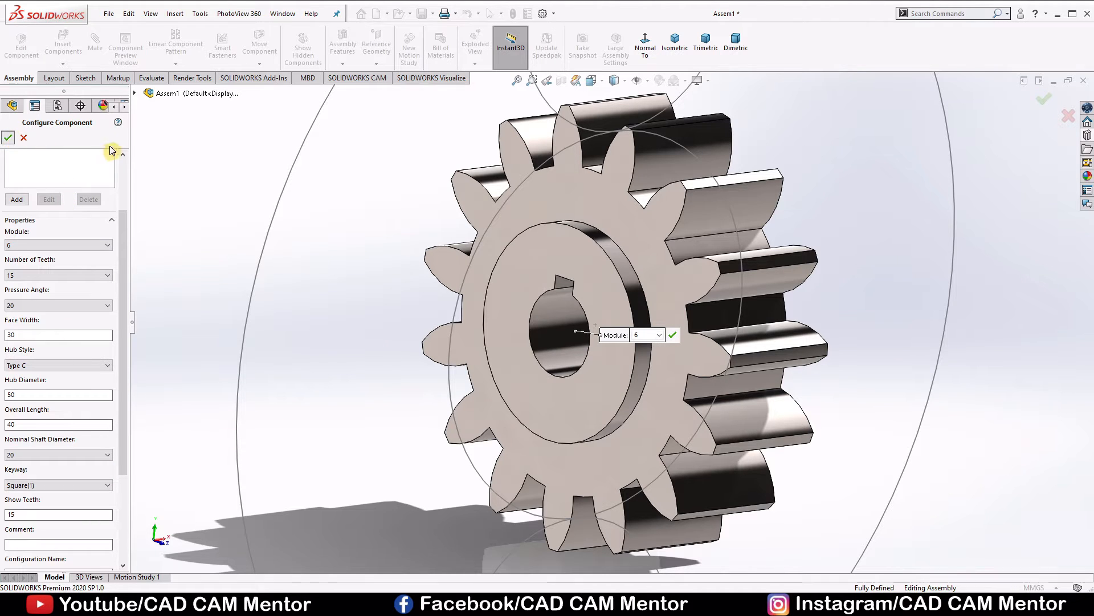
Place a second copy of the configured spur gear outside the large layout circle and end component insertion
scroll(194, 169, up, 4)
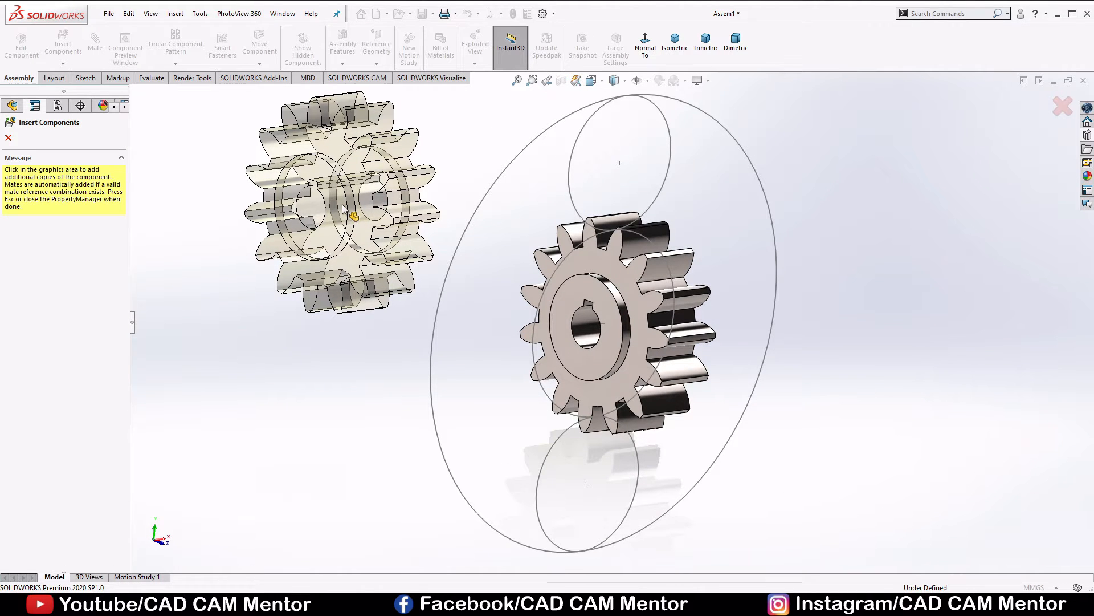
click(342, 204)
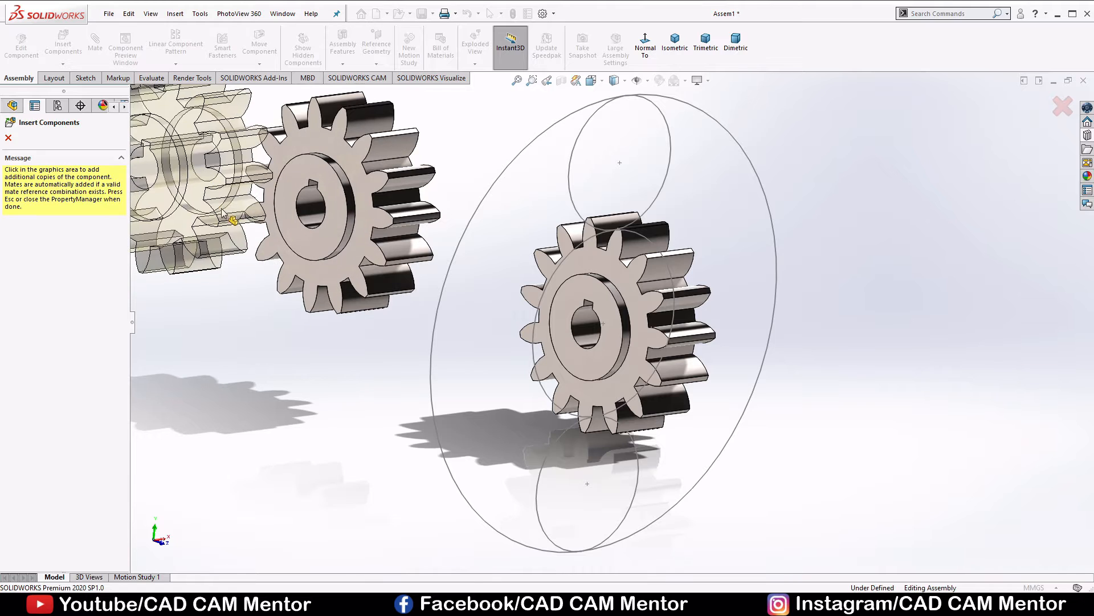
click(8, 139)
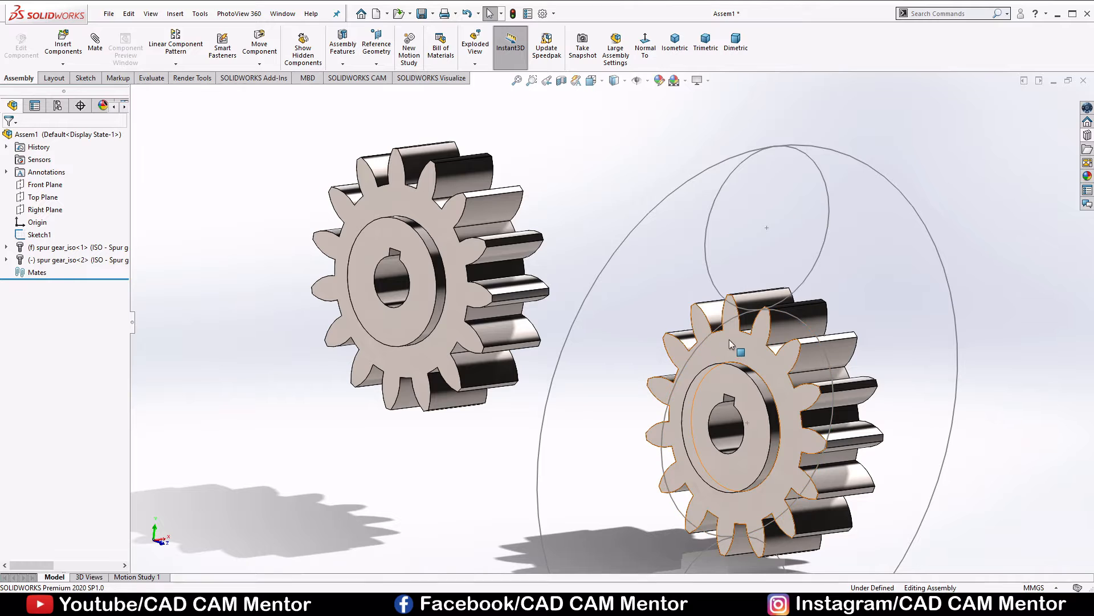
Edit the Toolbox definition of the spur gear outside the layout circle, setting module 5.5 and 11 teeth
click(428, 208)
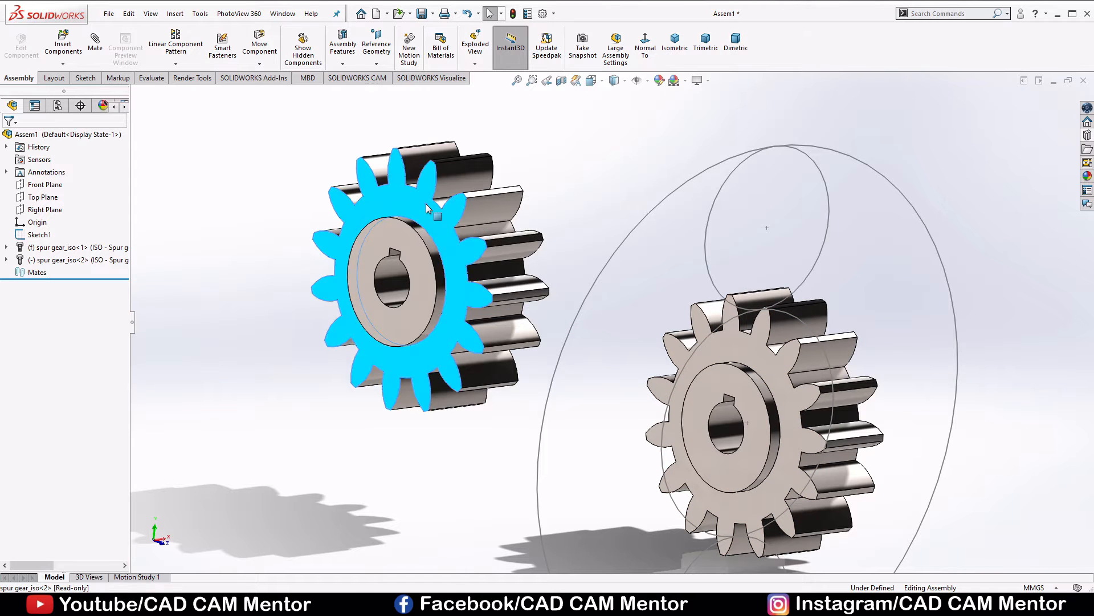
right_click(428, 208)
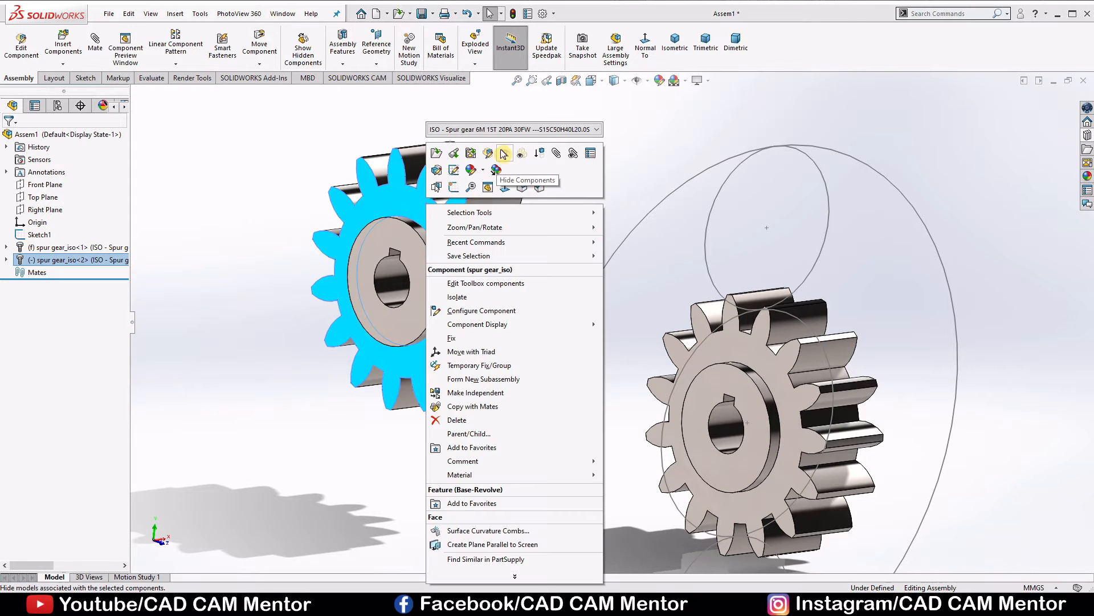
click(462, 285)
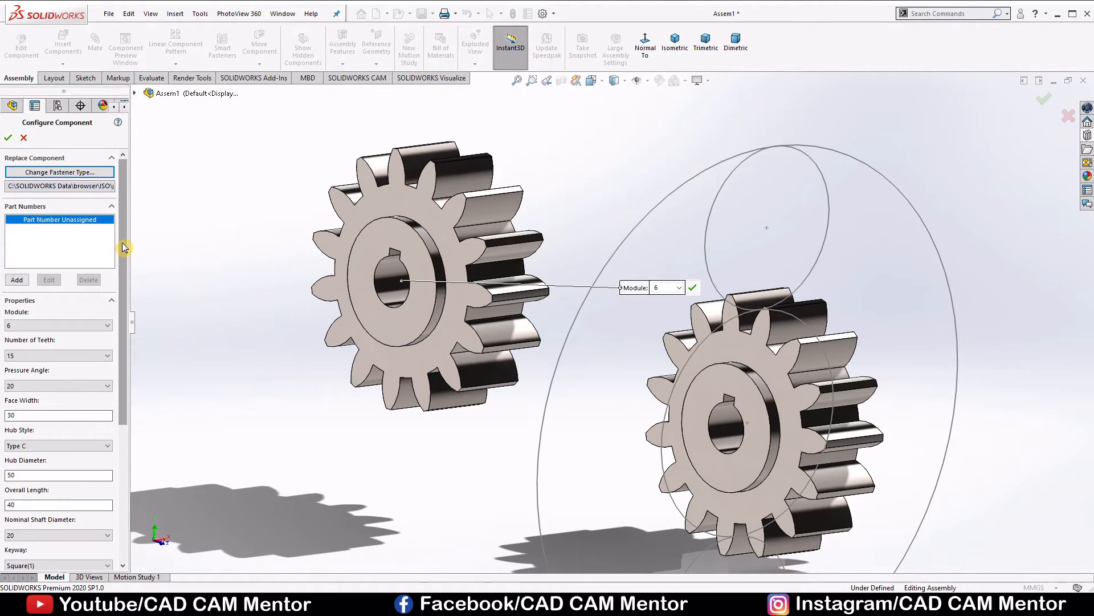
drag(123, 246, 123, 299)
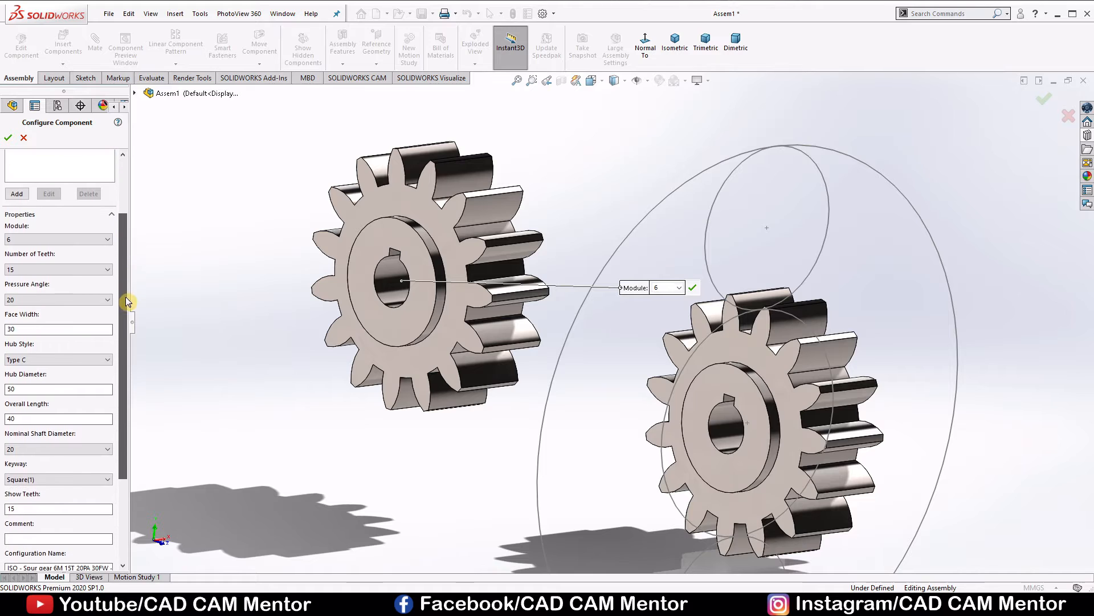
click(95, 240)
click(34, 317)
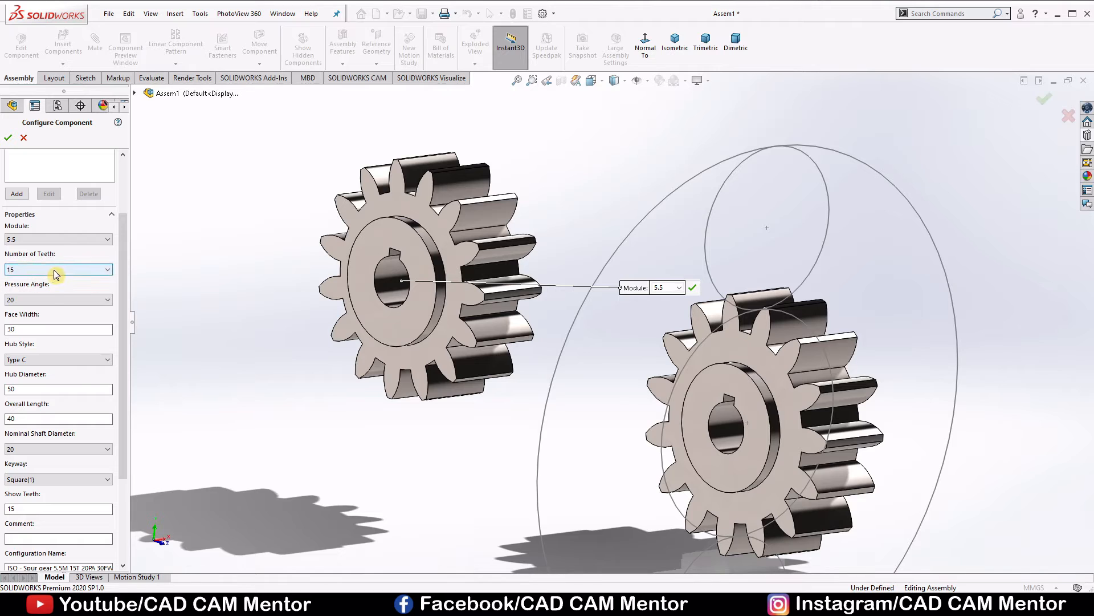
click(80, 270)
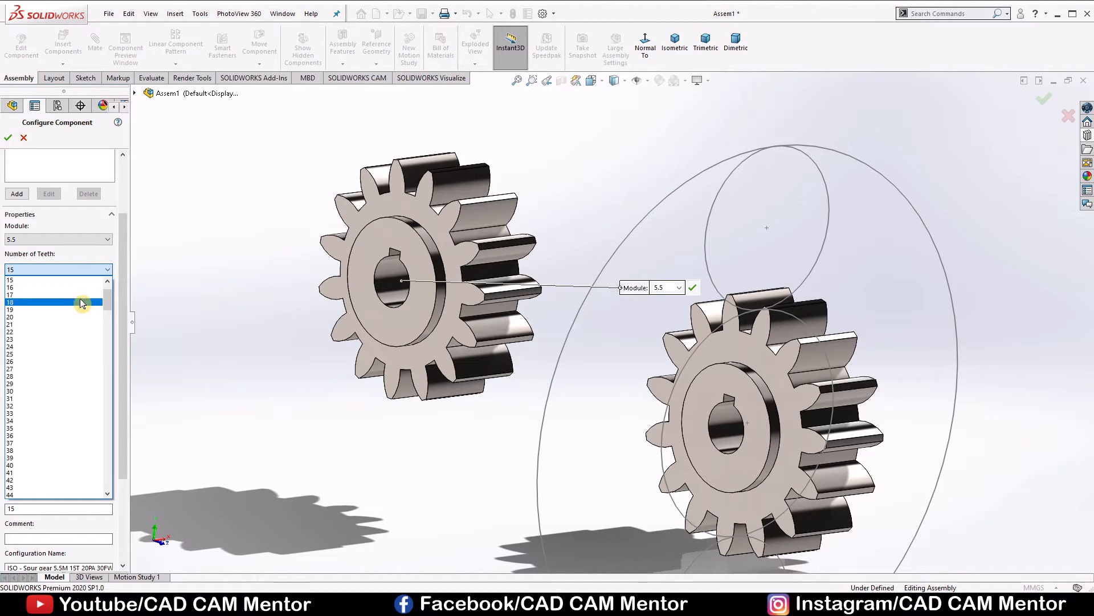
scroll(91, 298, up, 2)
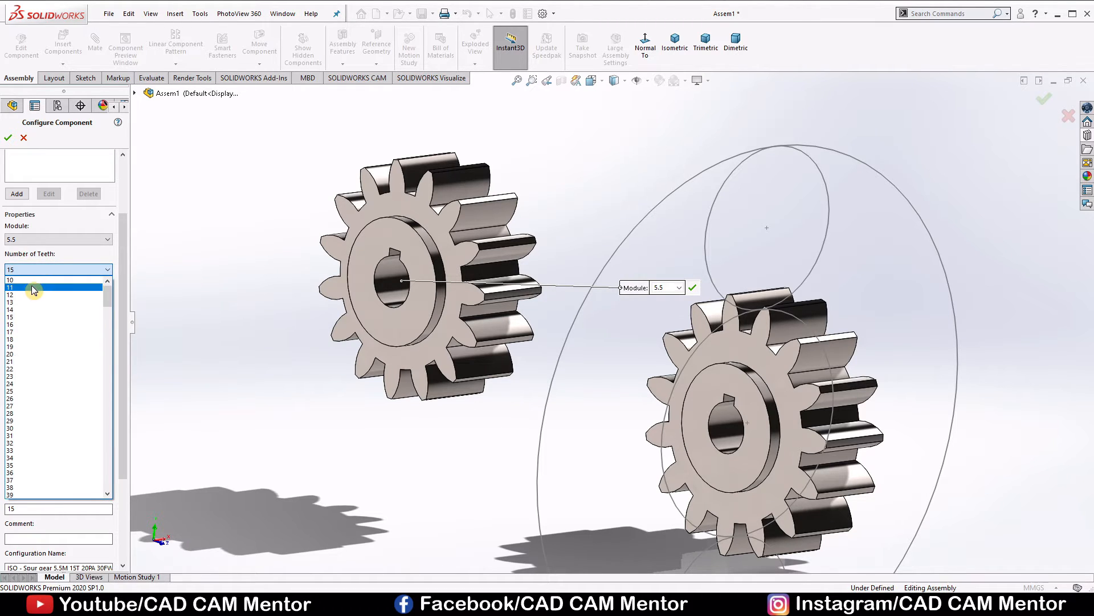
click(32, 285)
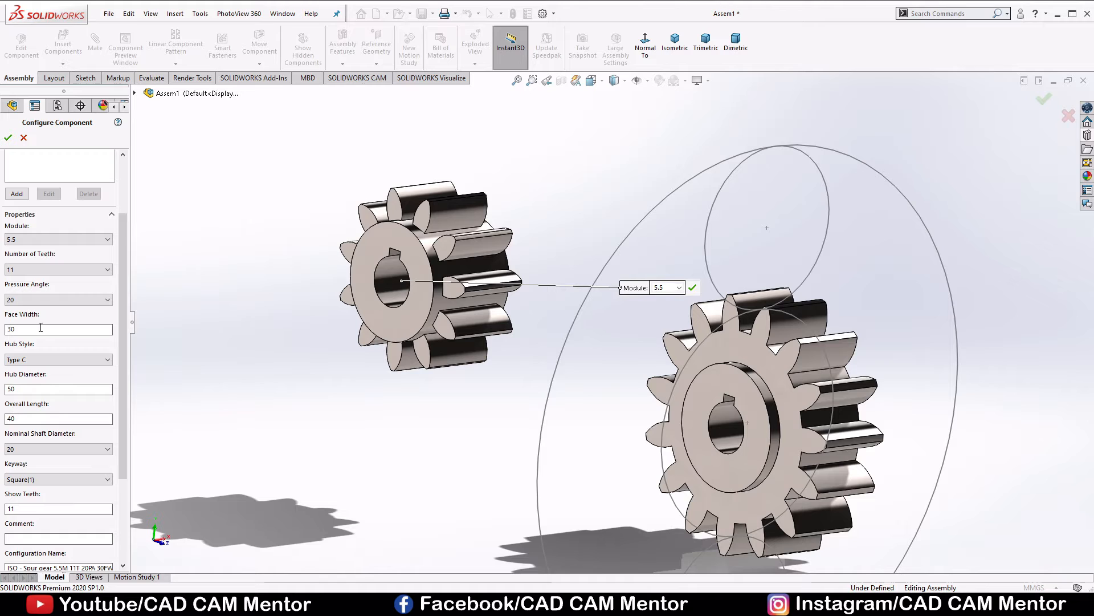
Give the 11-tooth gear a Type A hub style with no keyway and accept the configuration
click(52, 357)
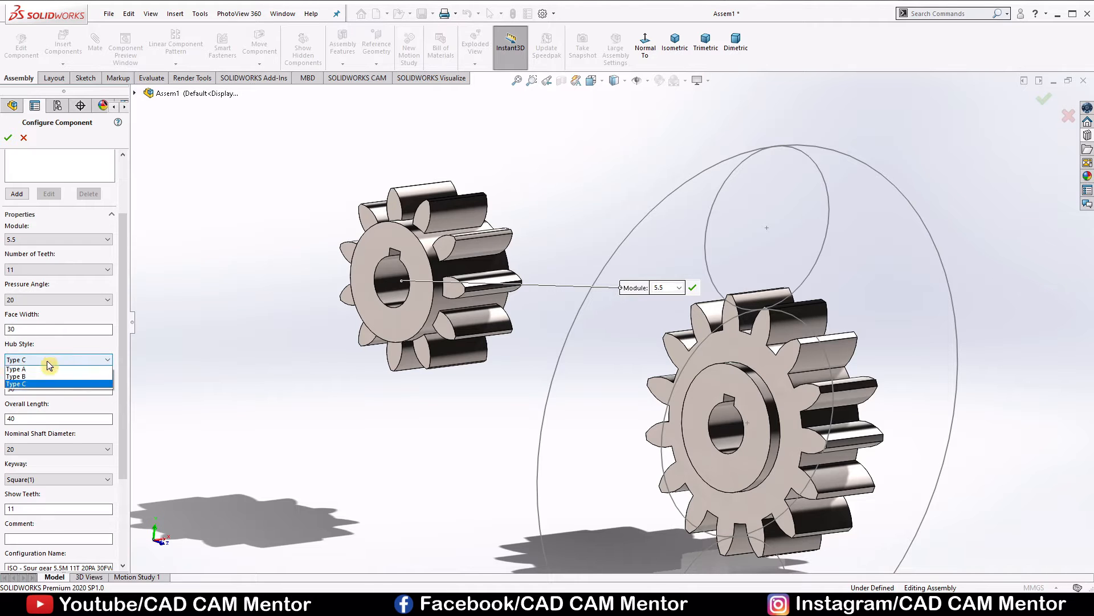
click(39, 370)
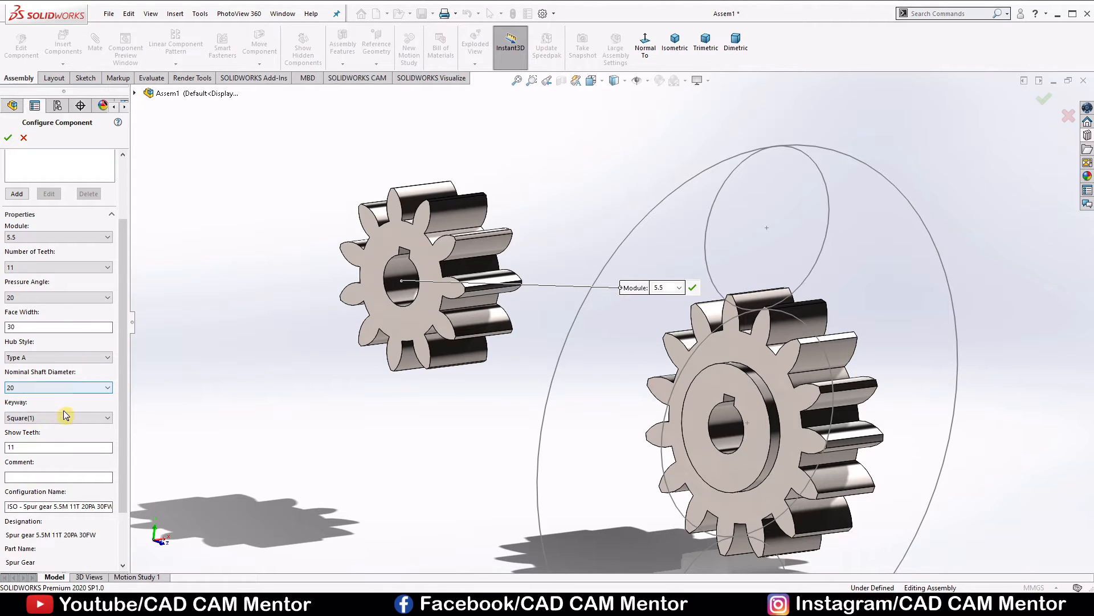
click(88, 421)
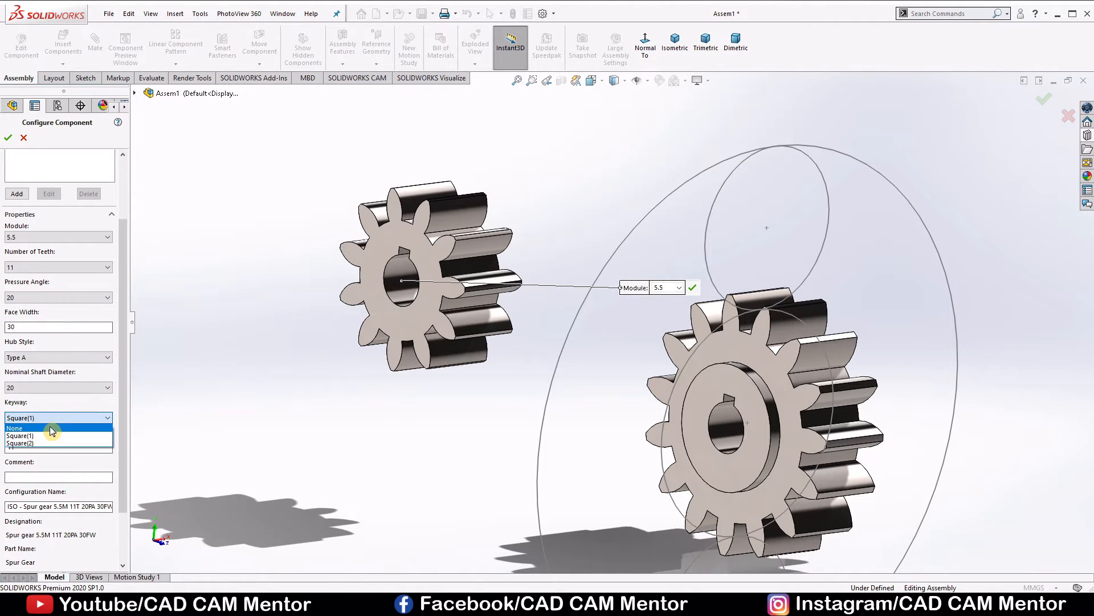
click(47, 428)
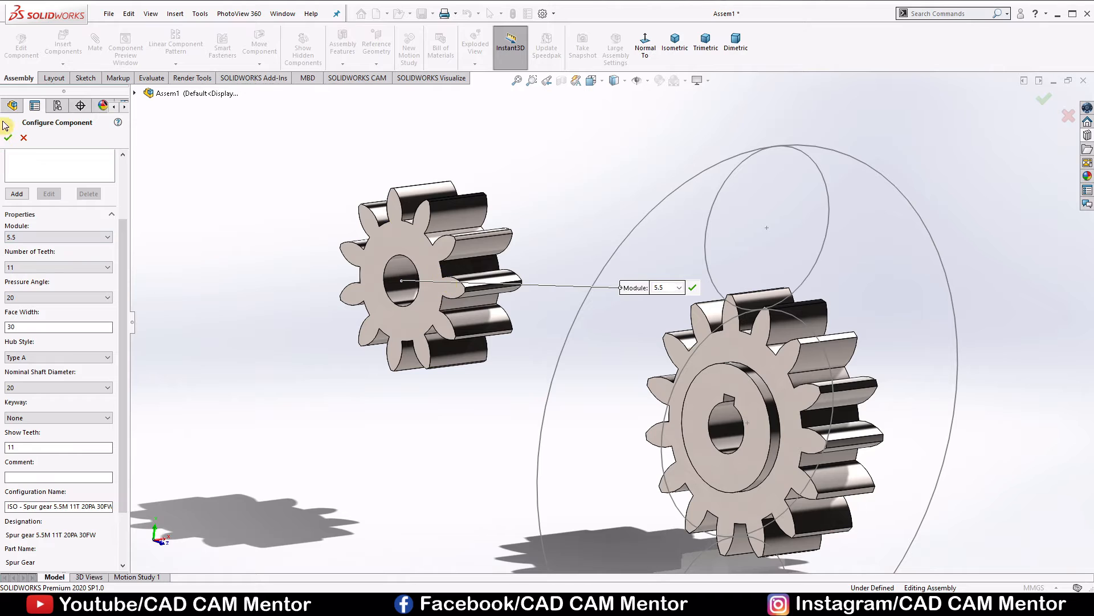
click(7, 138)
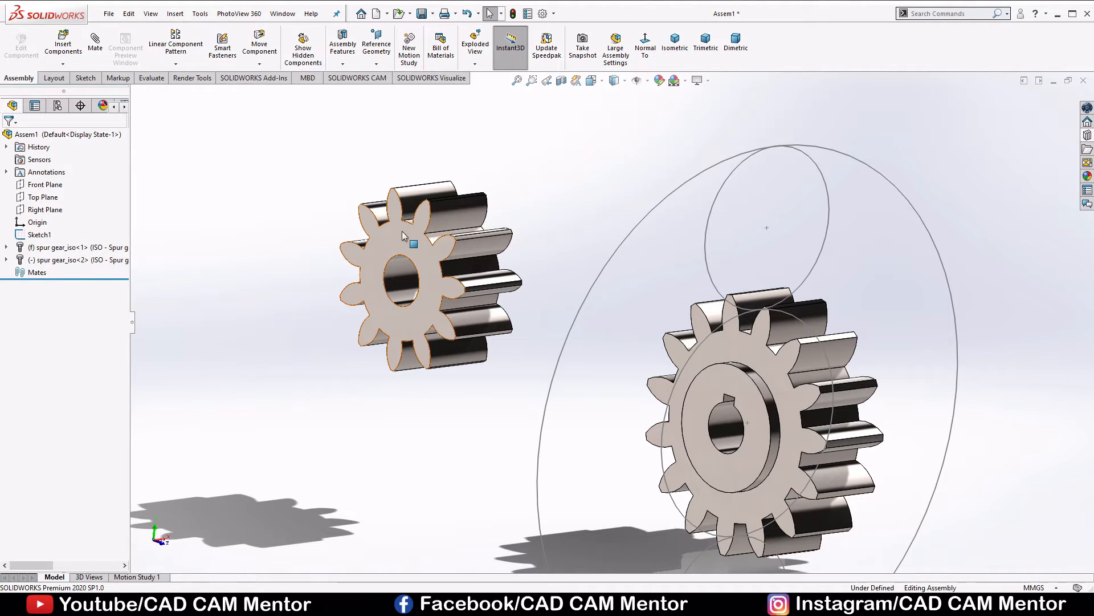
Place a copy of the 11-tooth gear beside the original, on the side away from the layout circles
ctrl+drag(402, 232, 243, 217)
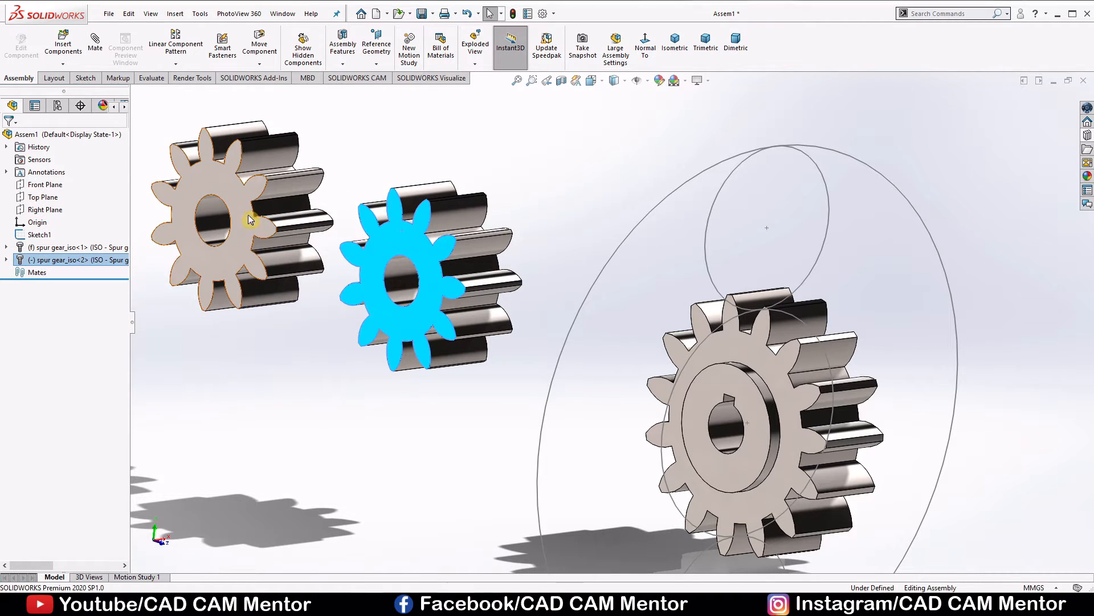
click(373, 153)
scroll(332, 311, up, 1)
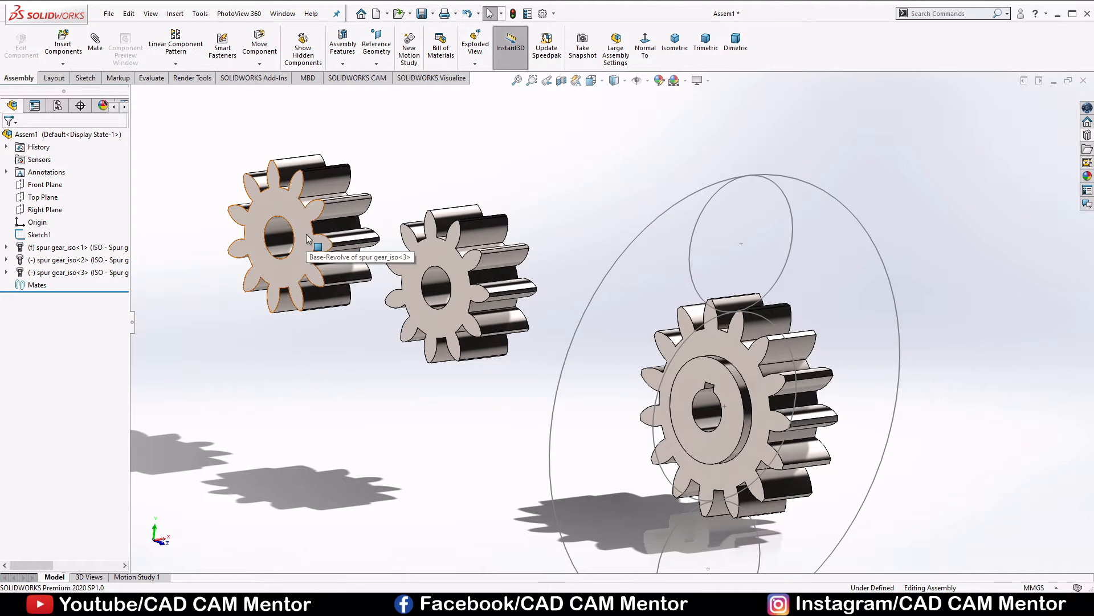
Reconfigure the copied gear's Toolbox definition to module 6 with 10 teeth and accept it
click(271, 198)
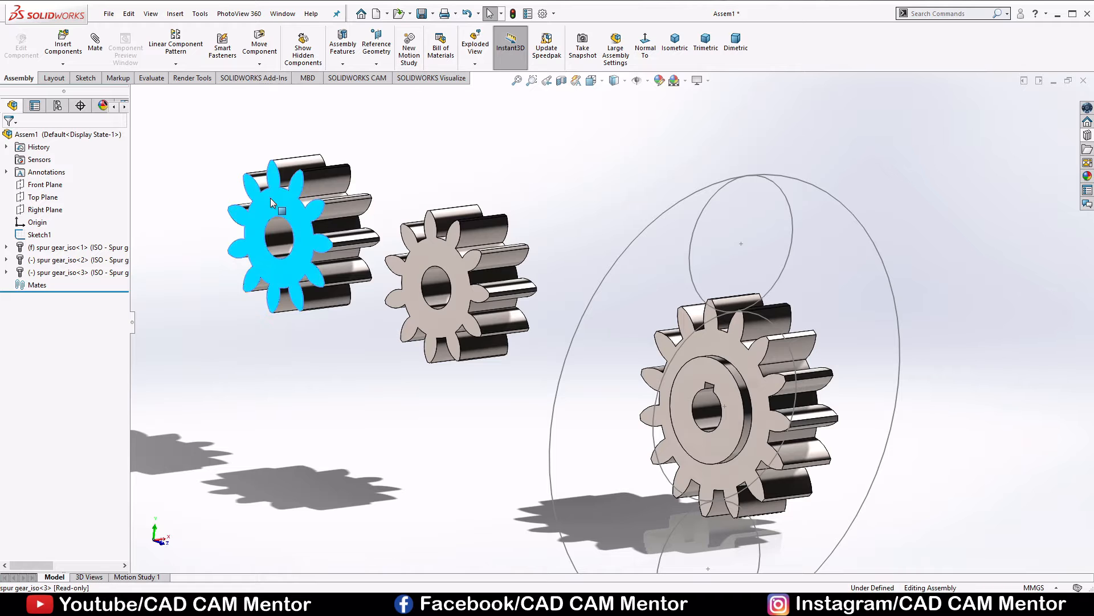
right_click(271, 199)
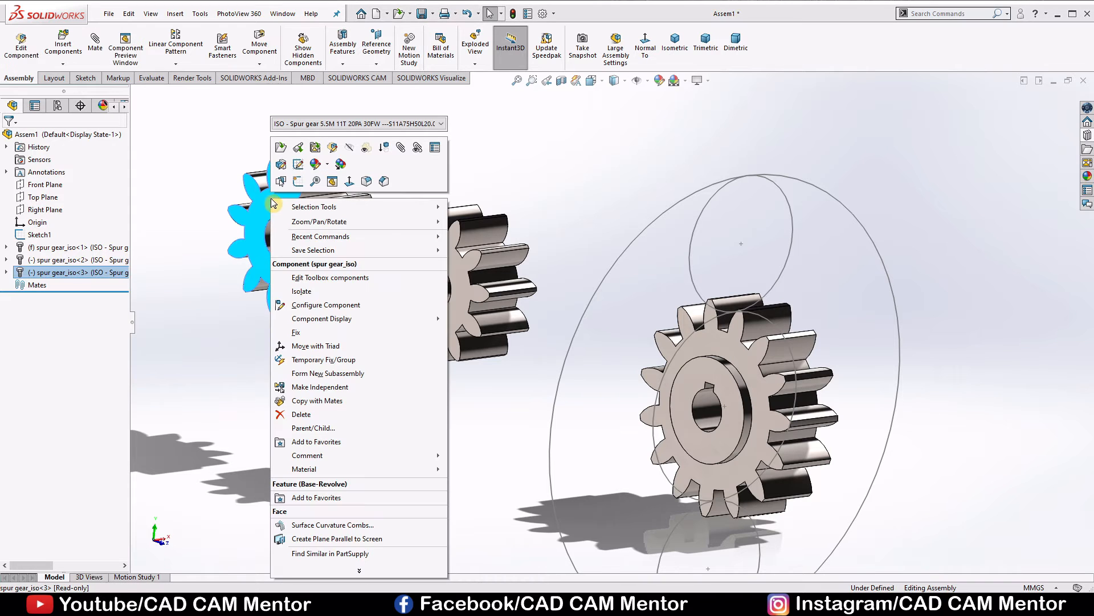
click(339, 278)
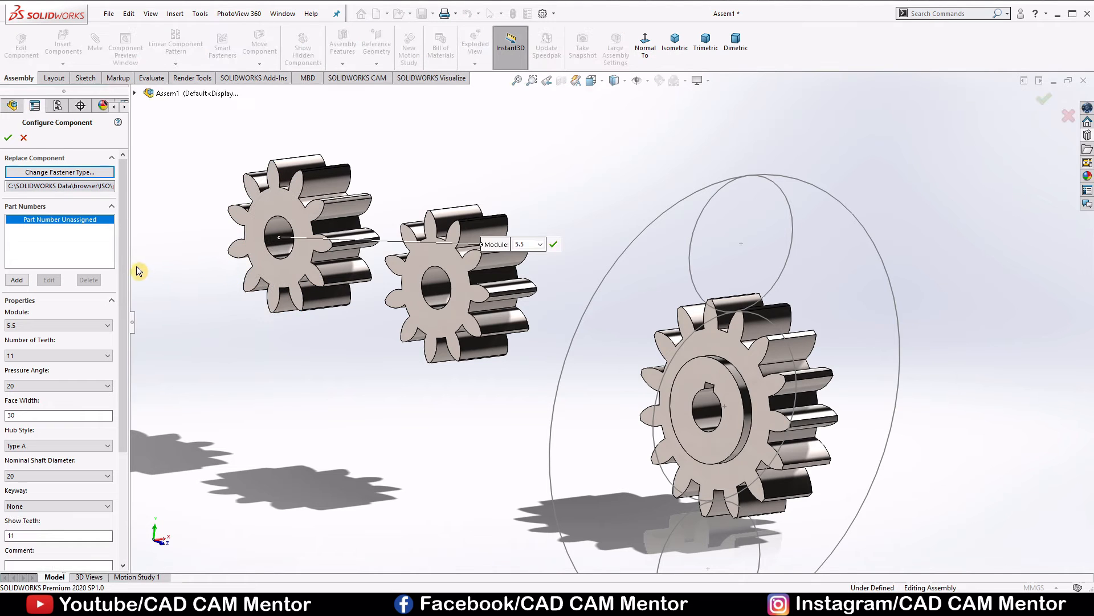
drag(127, 280, 127, 335)
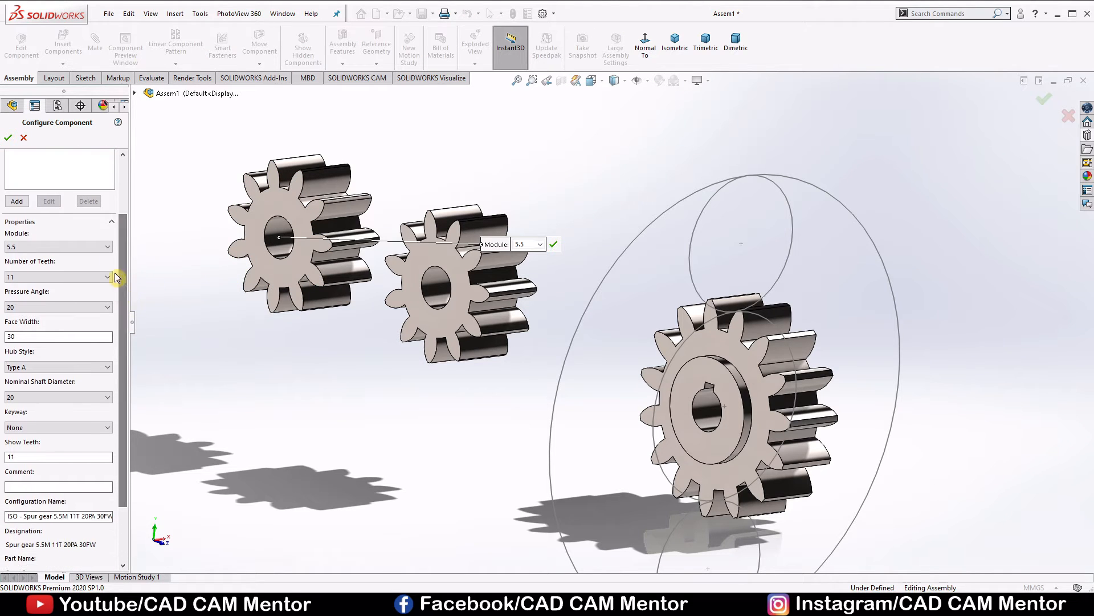
scroll(86, 245, down, 1)
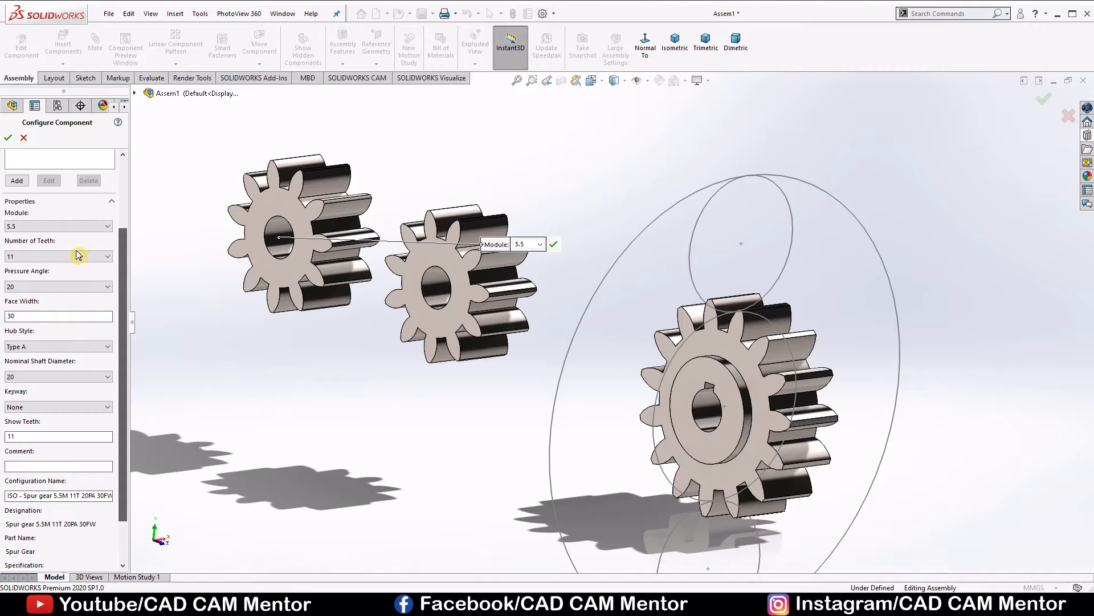
click(94, 226)
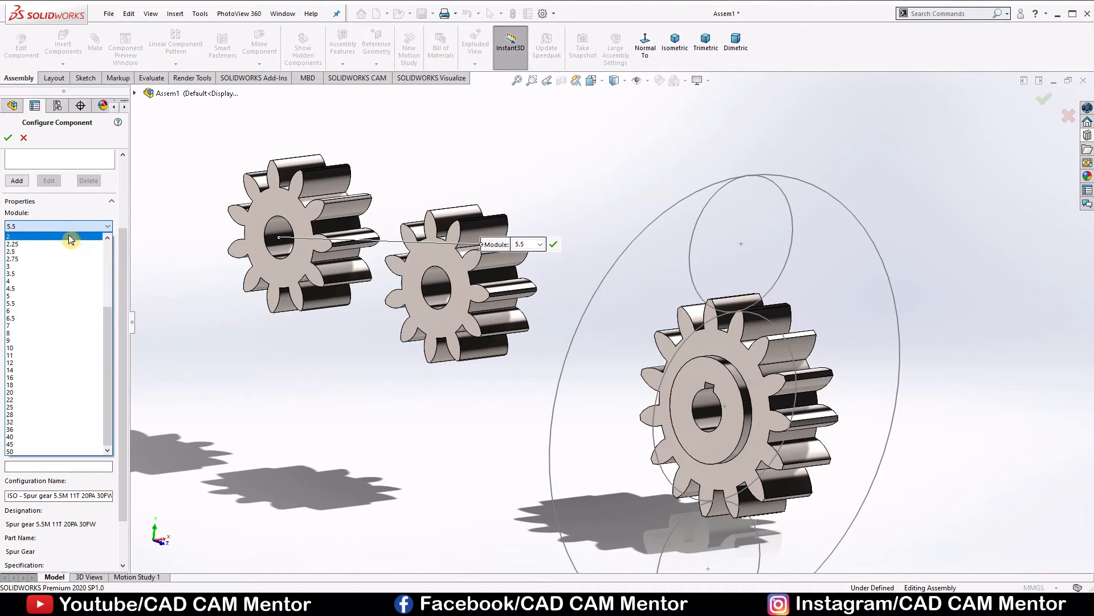
click(39, 306)
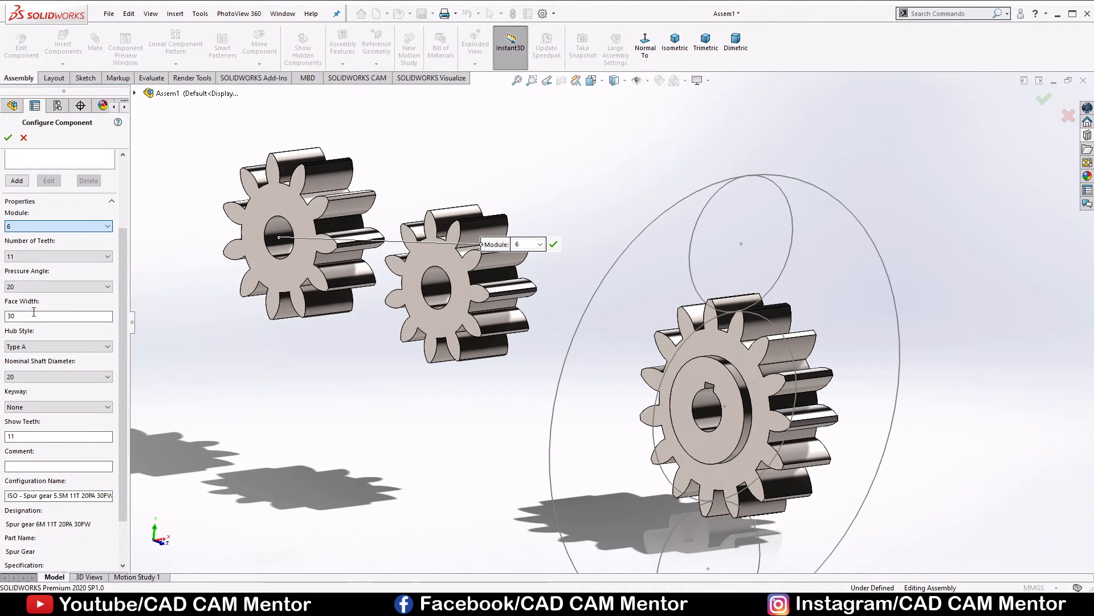
click(74, 258)
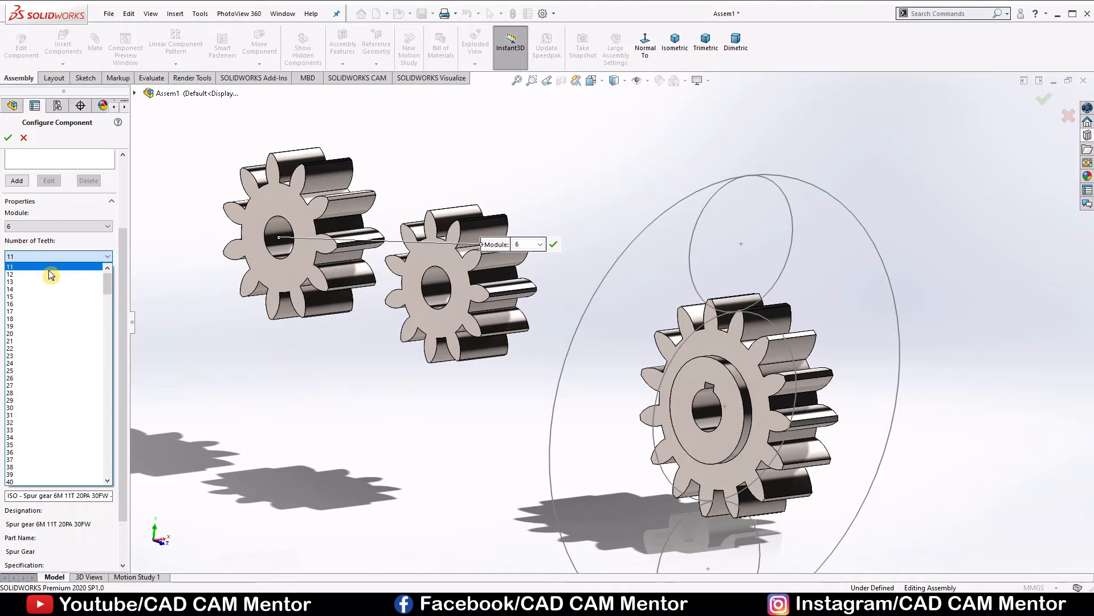
click(35, 267)
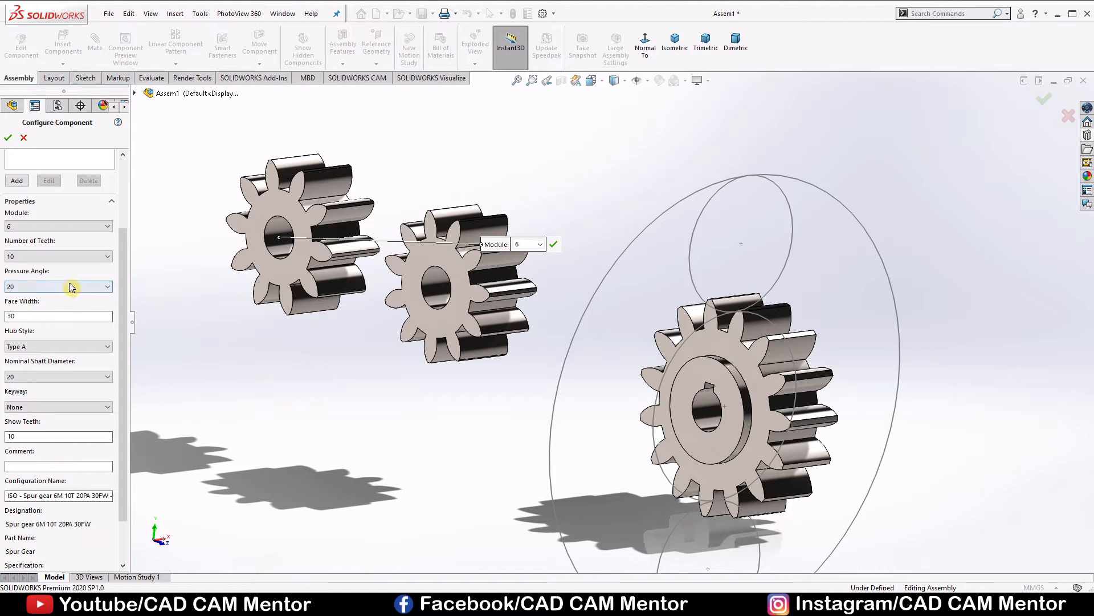
click(9, 137)
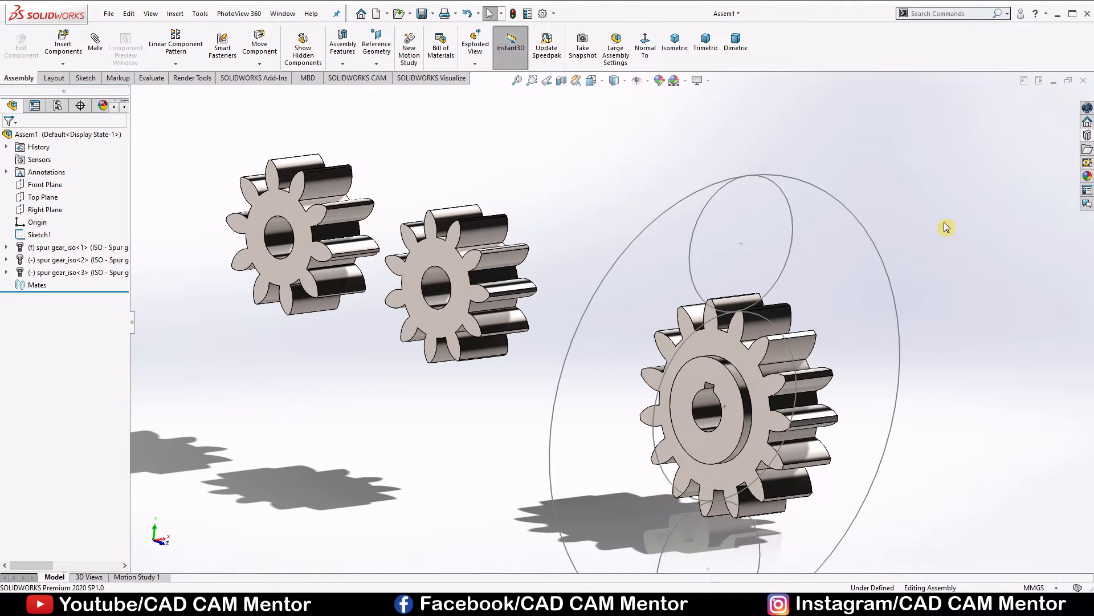
Insert an ISO Toolbox Internal Spur Gear from the Power Transmission gears beside the large layout circle
scroll(821, 340, up, 2)
scroll(729, 355, down, 3)
scroll(481, 250, up, 1)
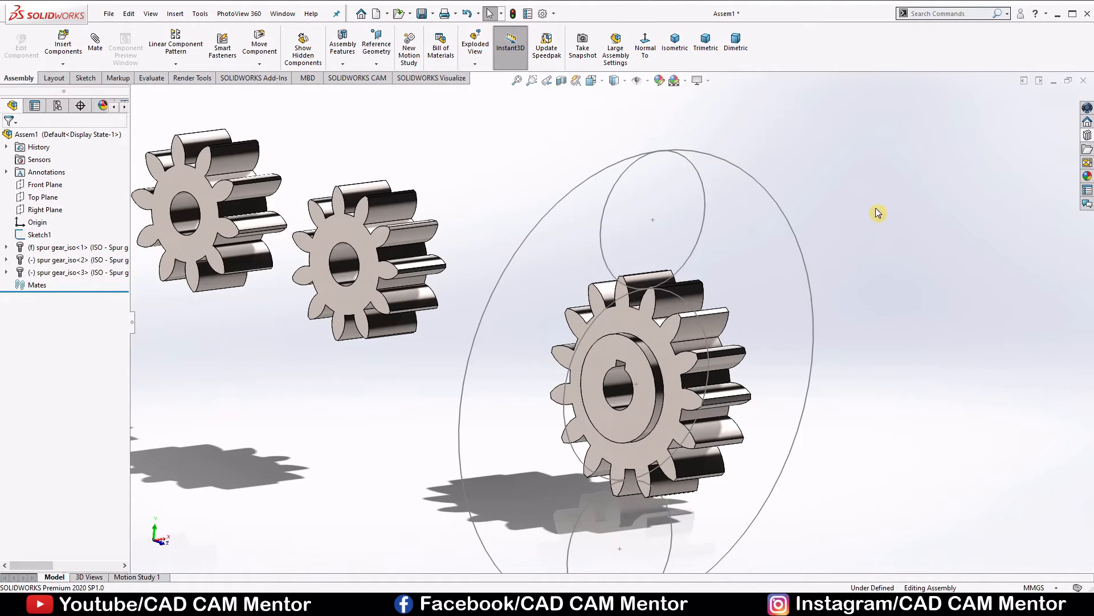
click(1087, 135)
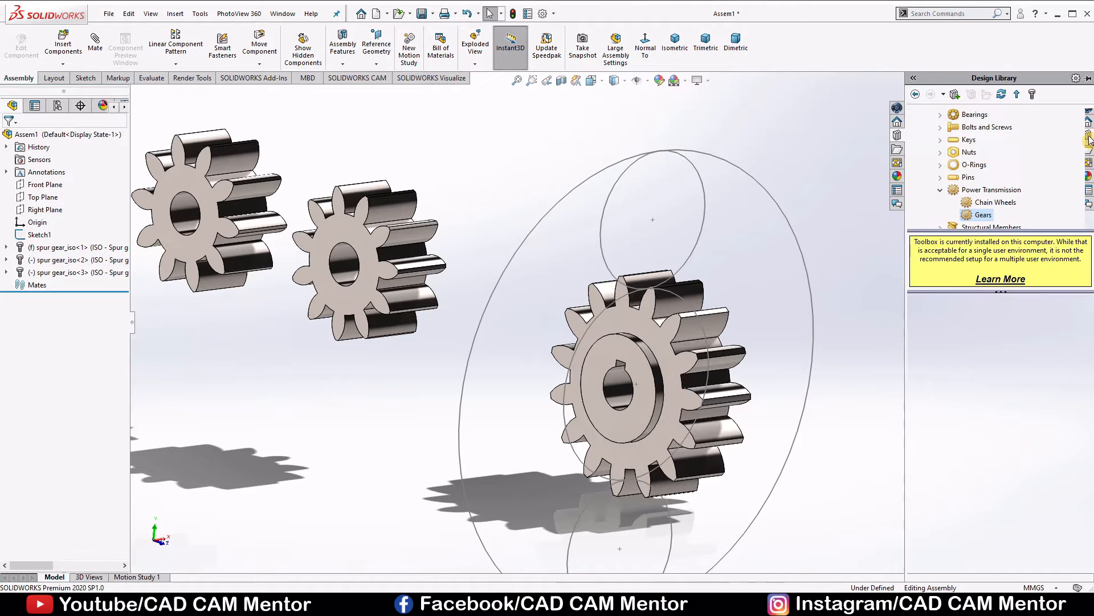
mouse_move(1001, 316)
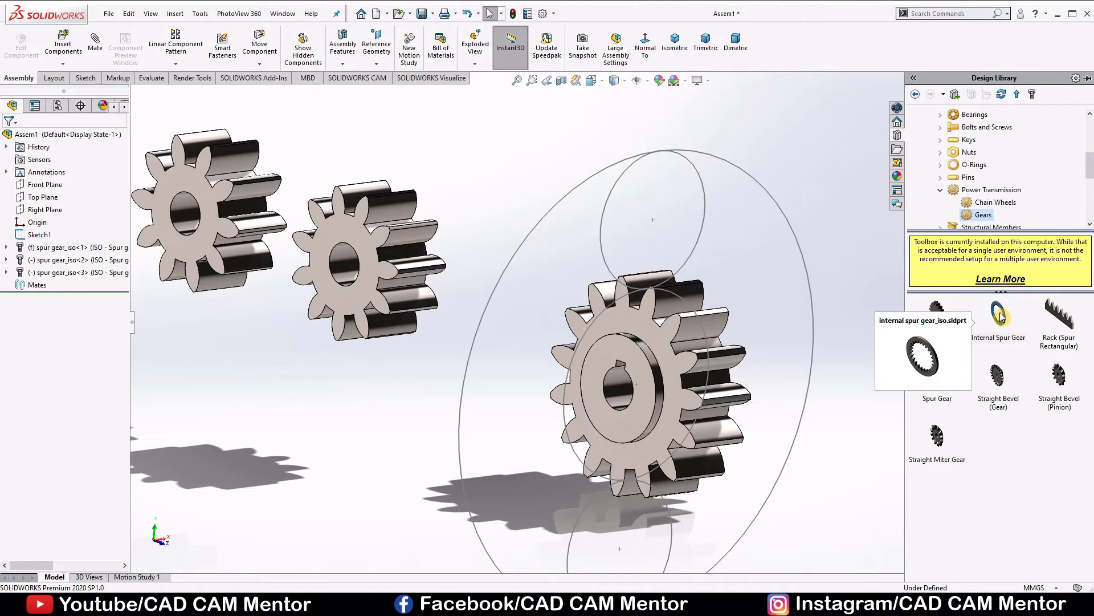
drag(1002, 317, 870, 220)
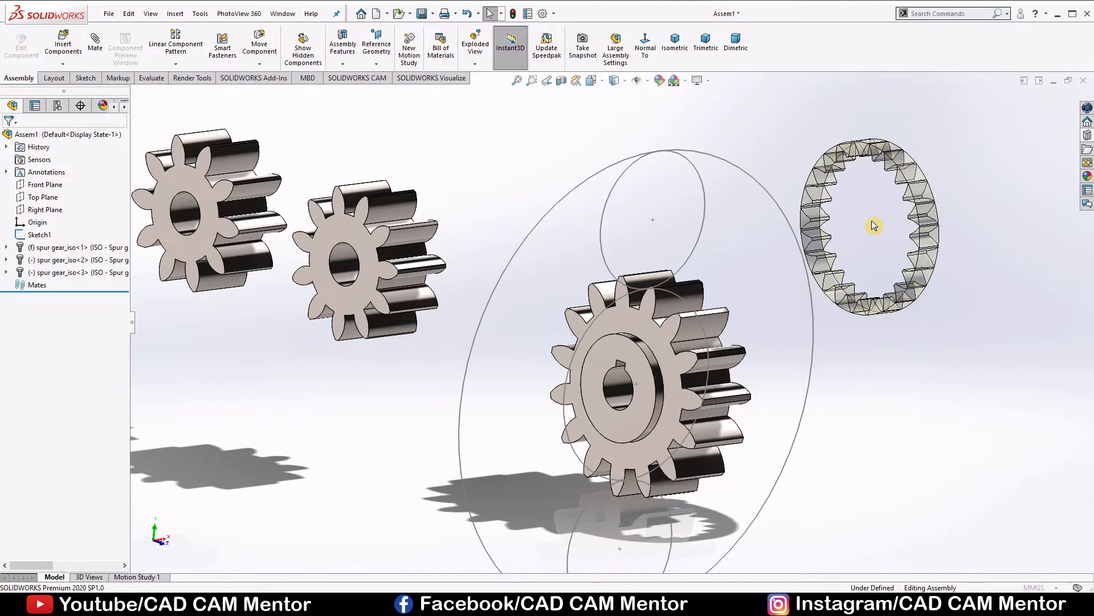
Set the internal spur gear's module to 5.5
scroll(745, 288, down, 6)
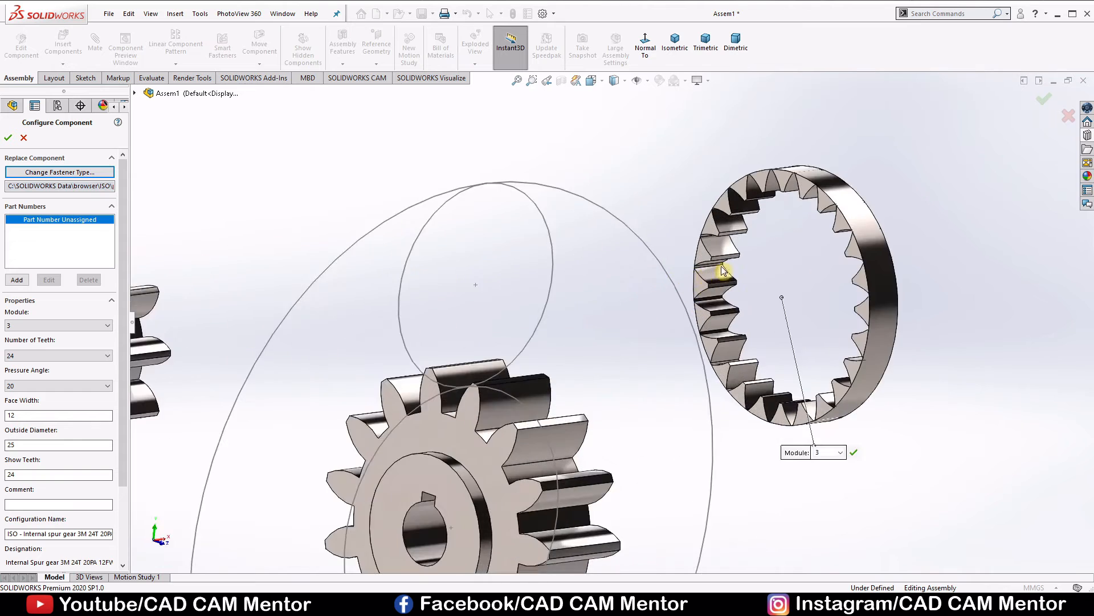
scroll(763, 285, up, 2)
scroll(721, 288, down, 2)
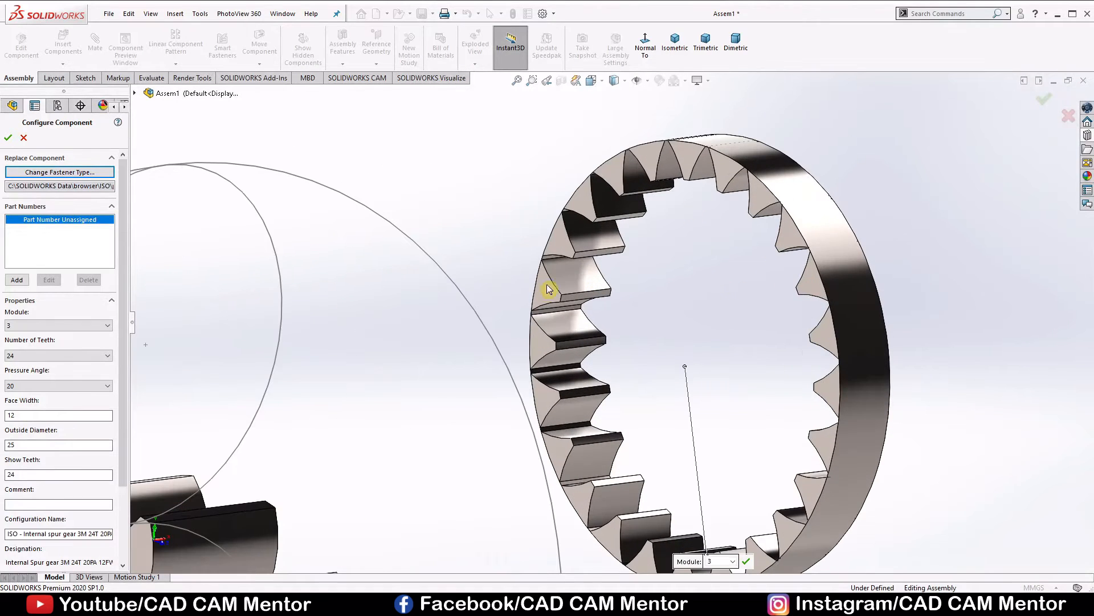
scroll(695, 315, up, 2)
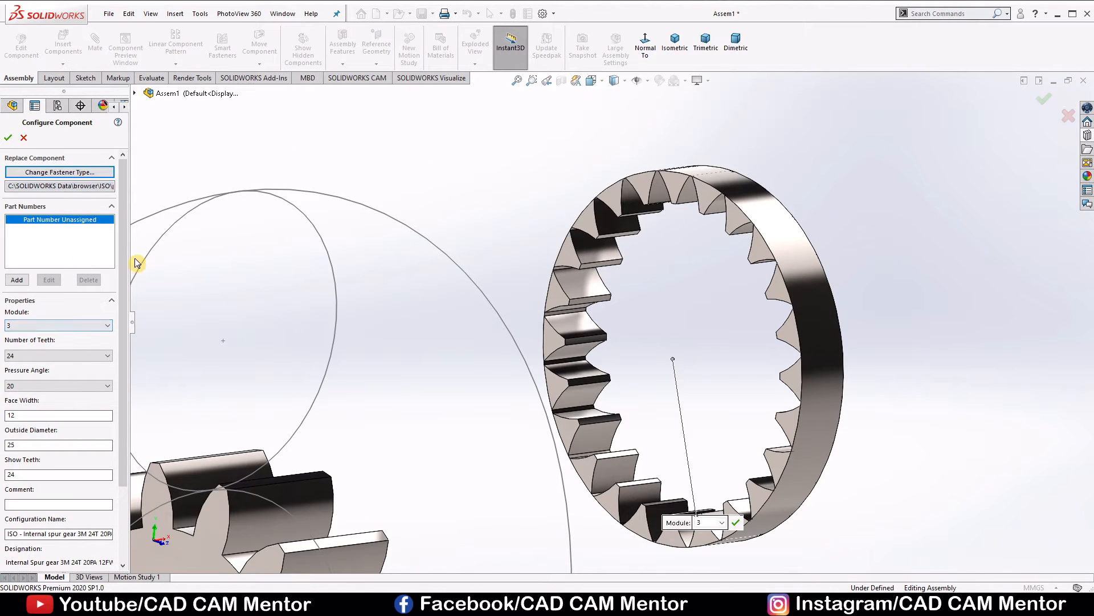
scroll(124, 295, down, 2)
scroll(124, 294, down, 2)
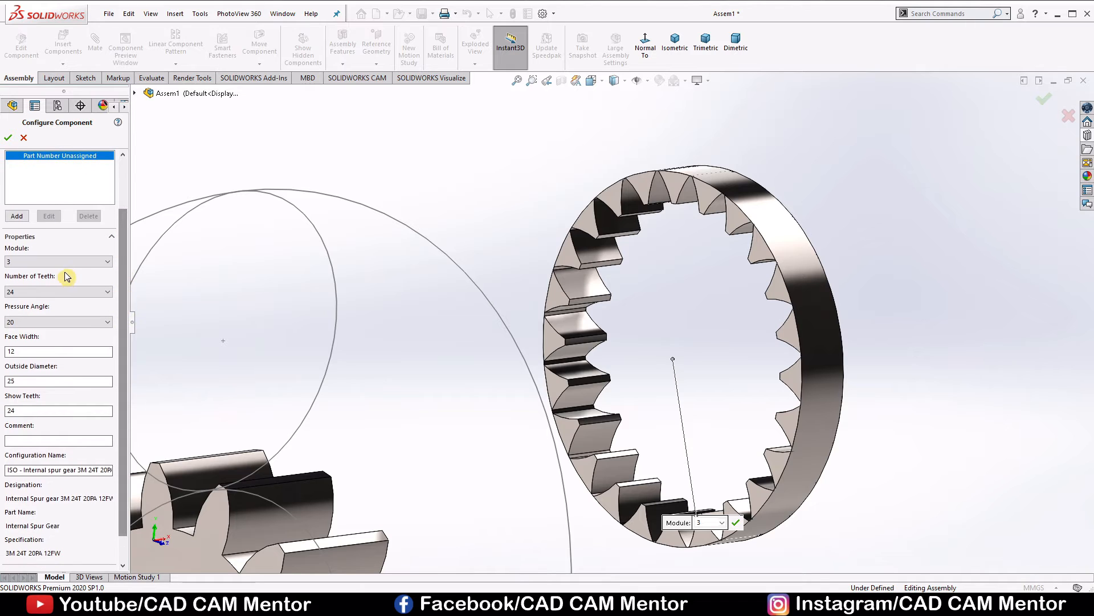
click(81, 263)
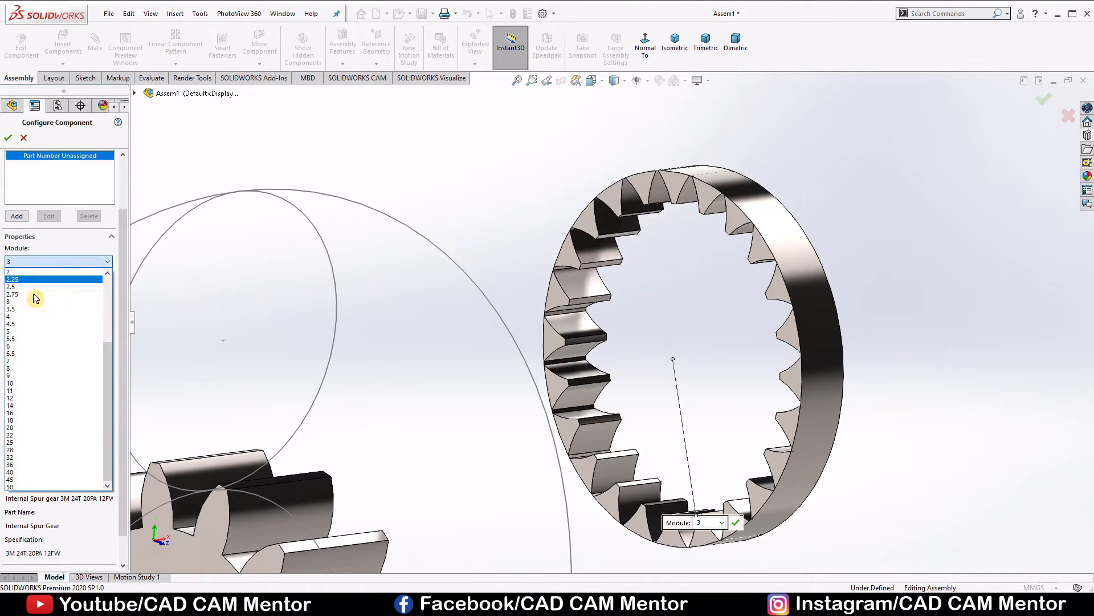
click(27, 339)
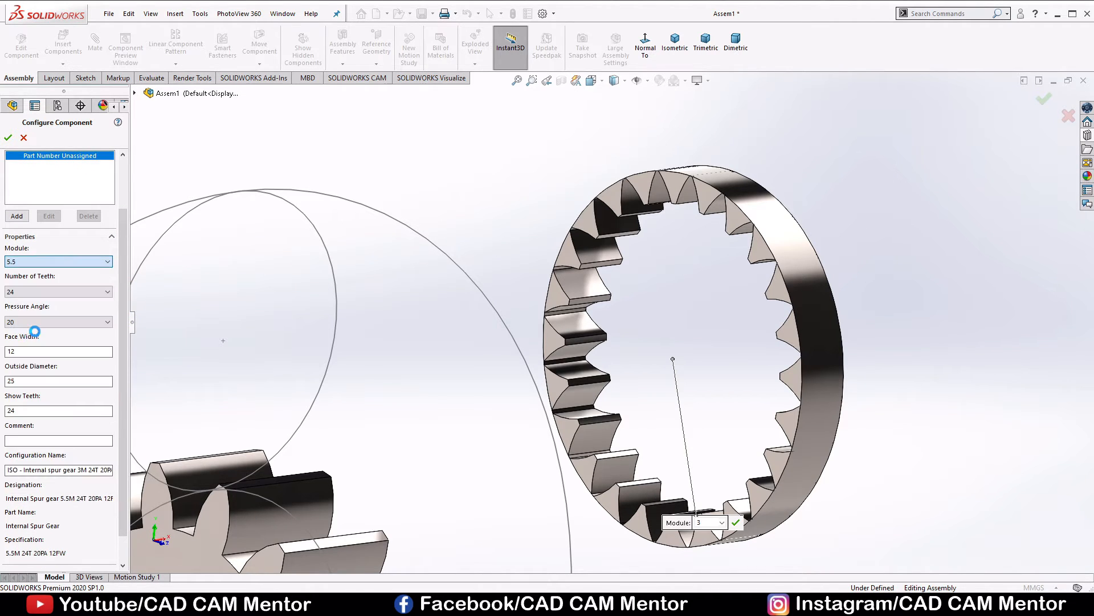
Configure the internal spur gear with 40 teeth, a 30 mm face width and a 250 mm outside diameter, and accept this single instance
scroll(718, 228, up, 2)
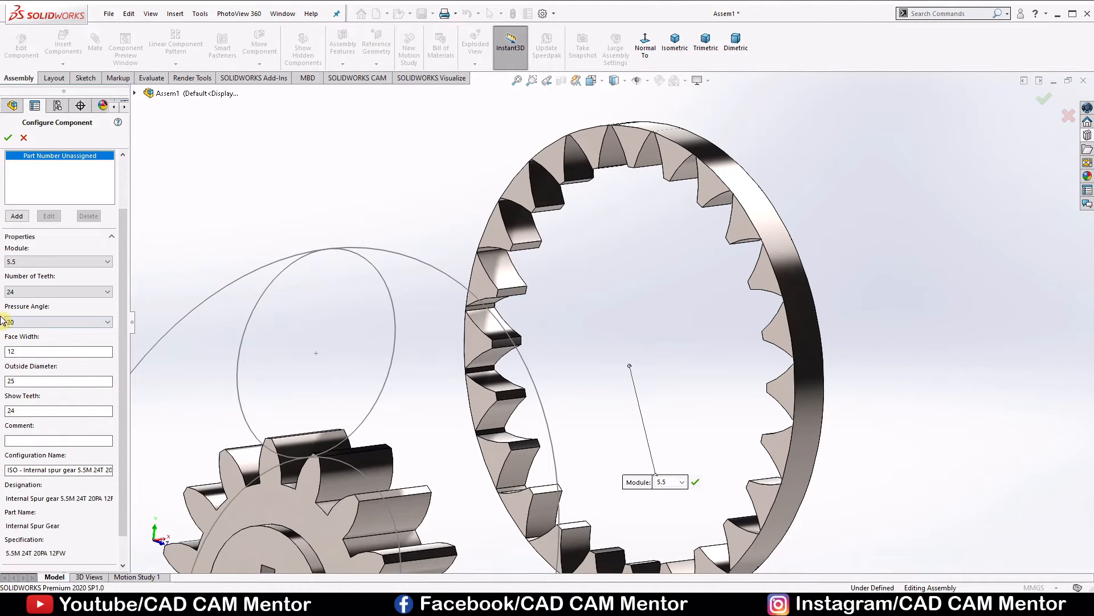
click(85, 292)
click(26, 420)
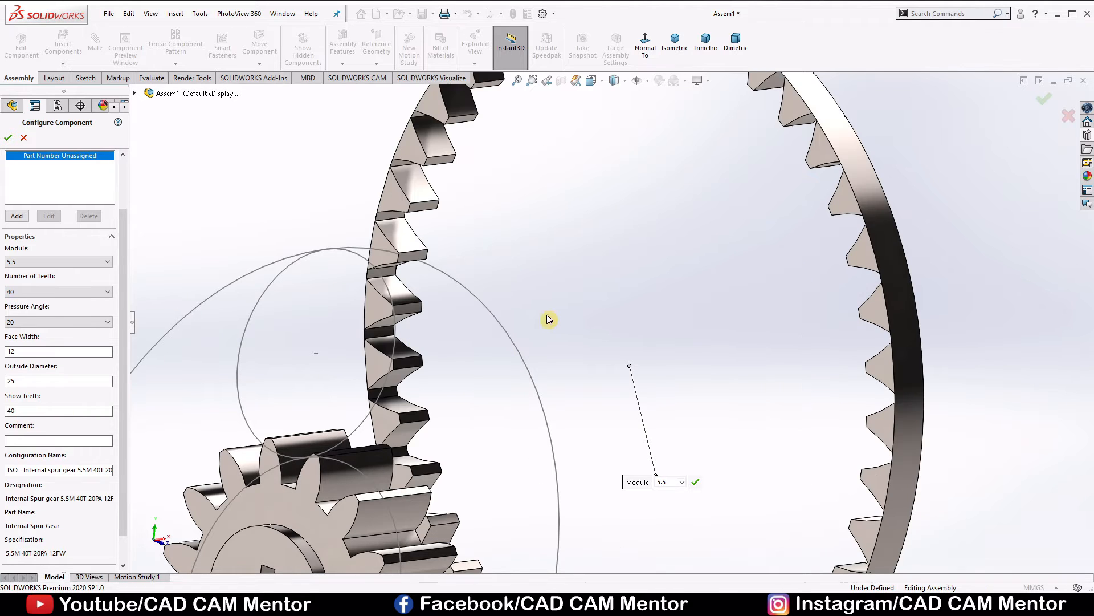
scroll(794, 305, up, 3)
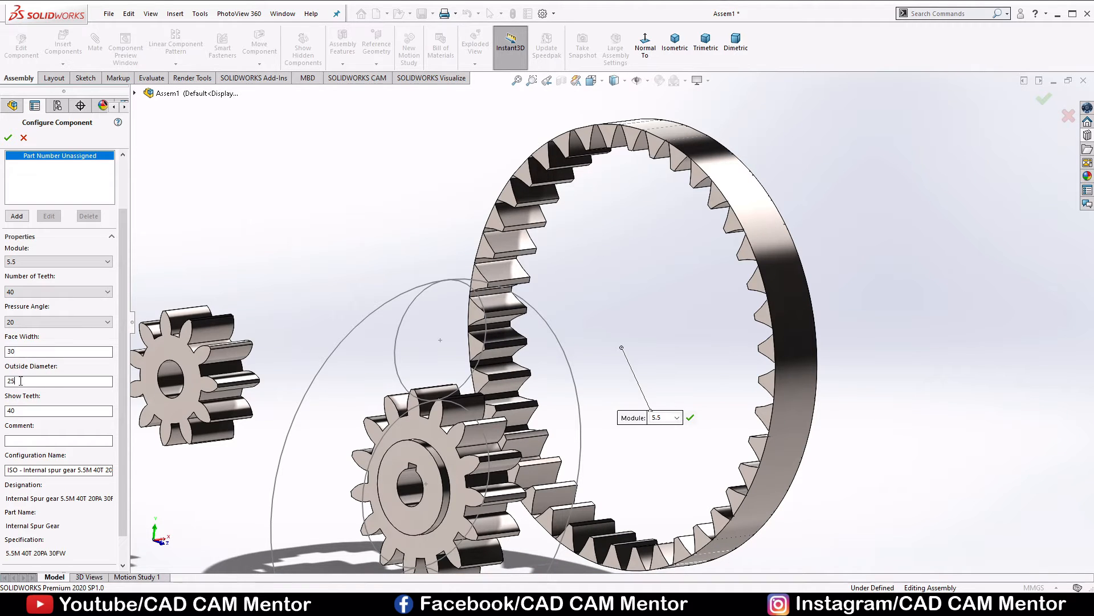
text(0)
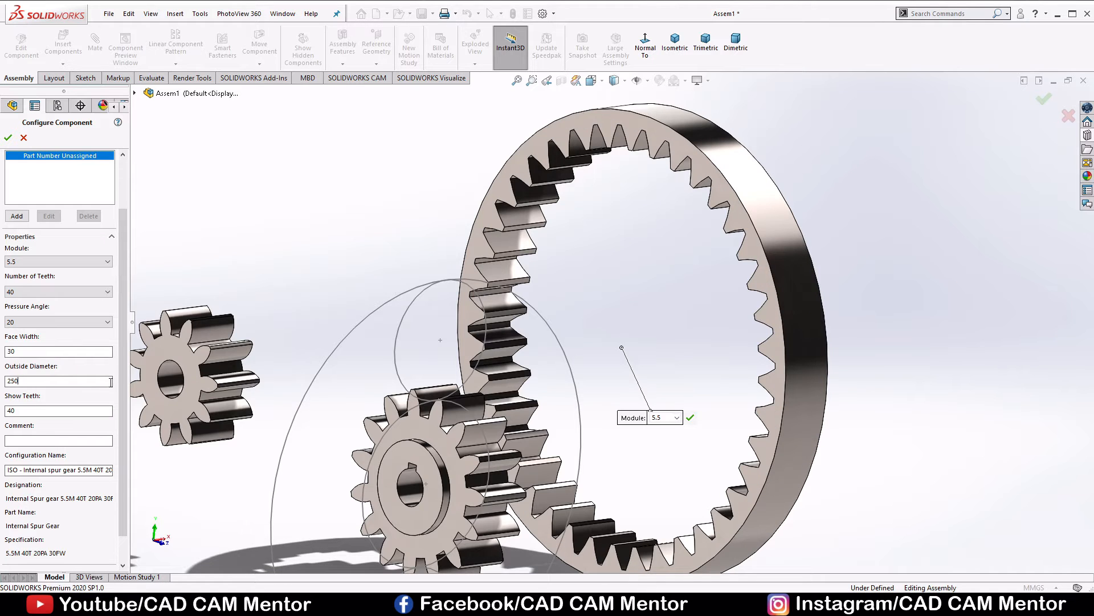
scroll(766, 315, up, 2)
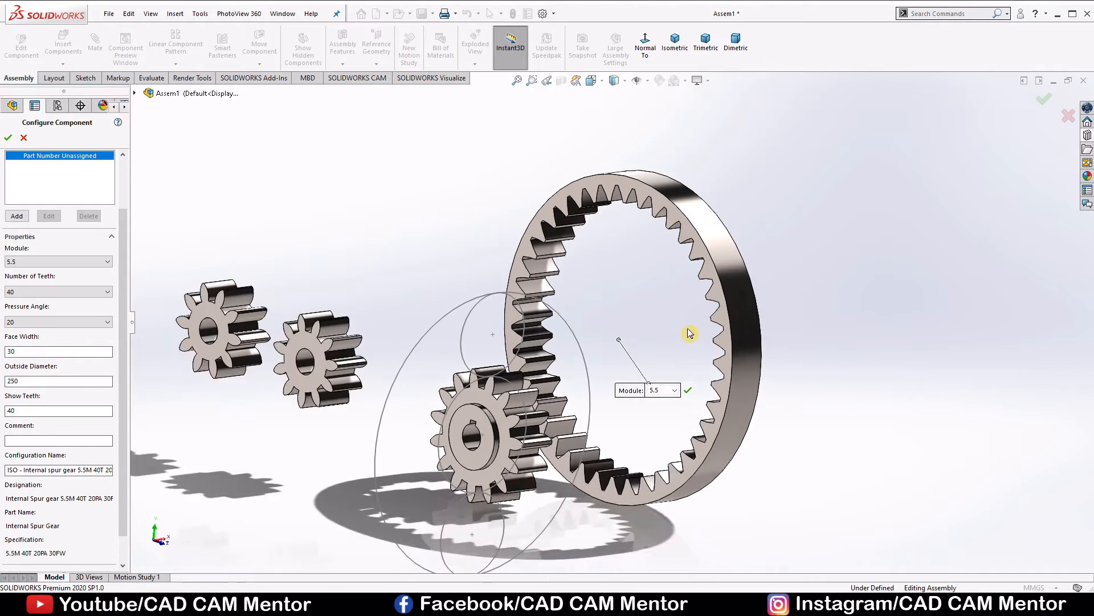
scroll(690, 333, down, 4)
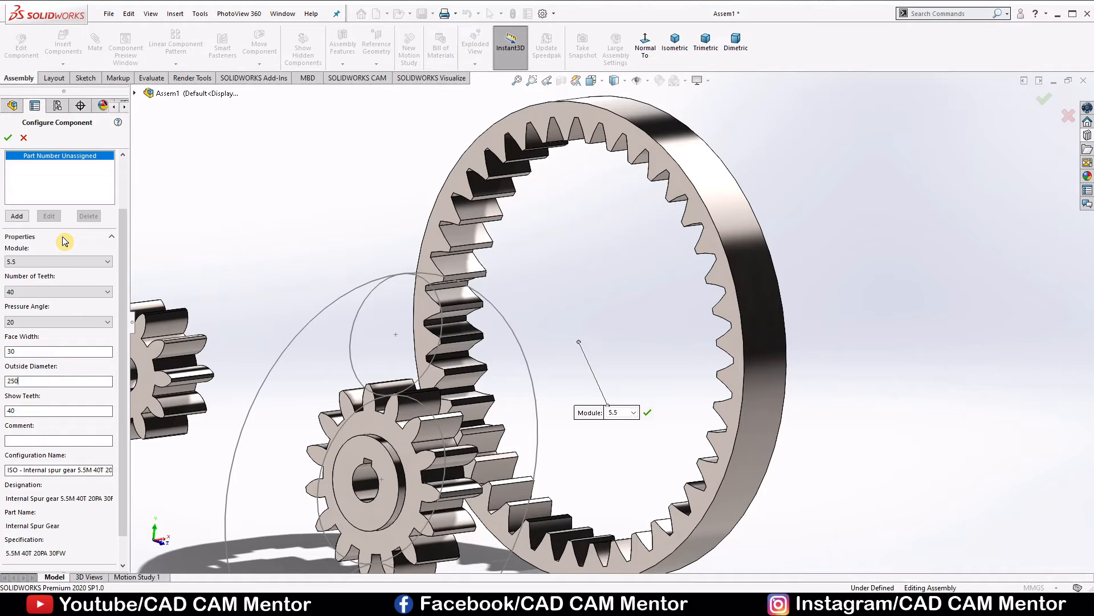
click(9, 139)
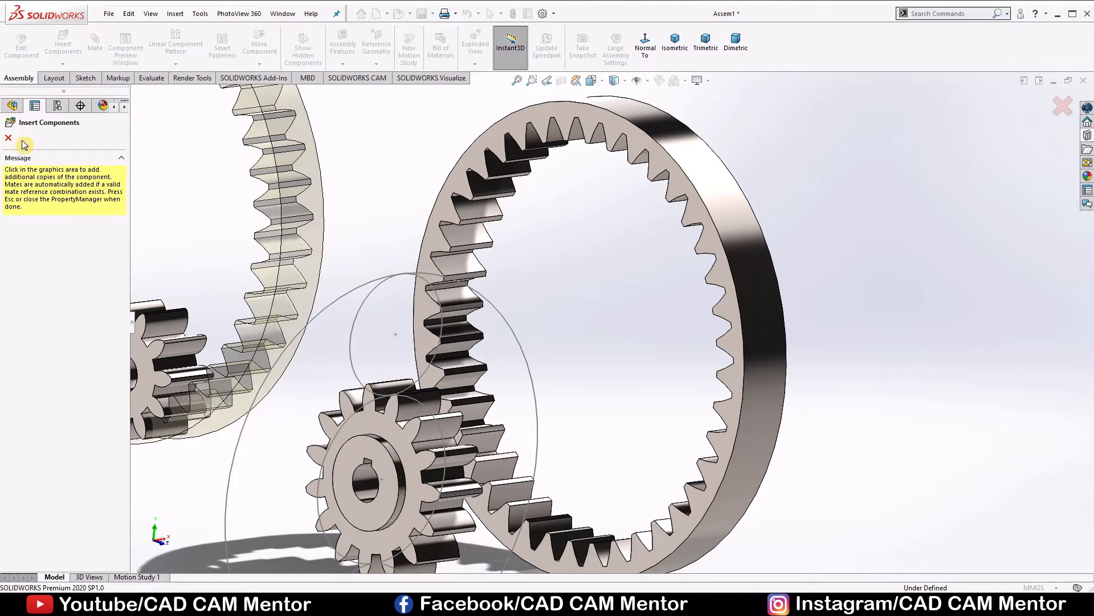
click(9, 139)
Float the fixed 15-tooth spur gear so that it can move freely in the assembly
scroll(325, 212, up, 5)
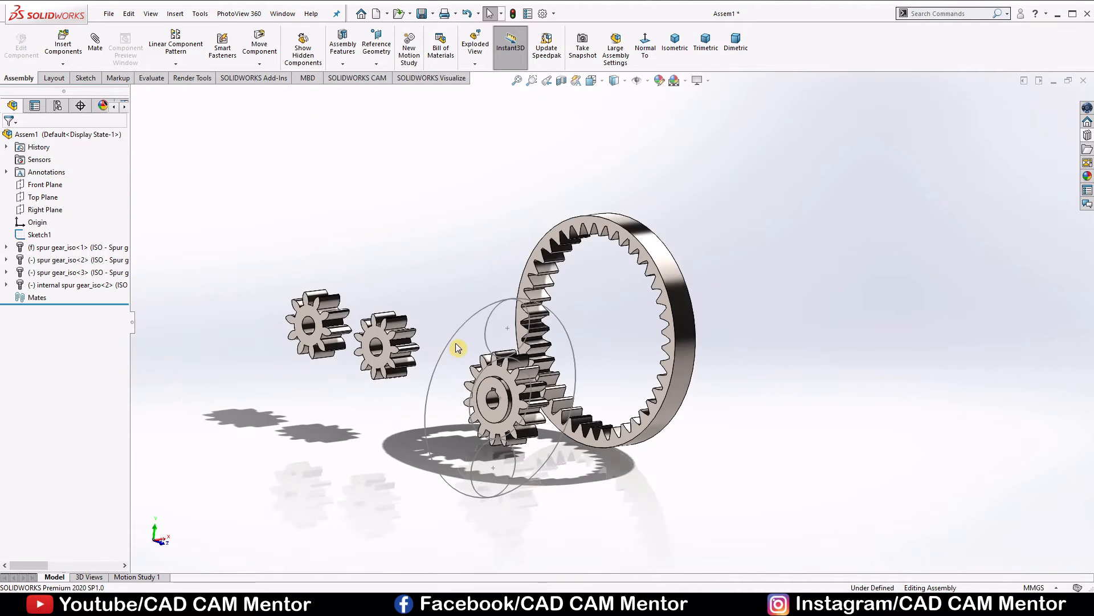
scroll(509, 389, down, 10)
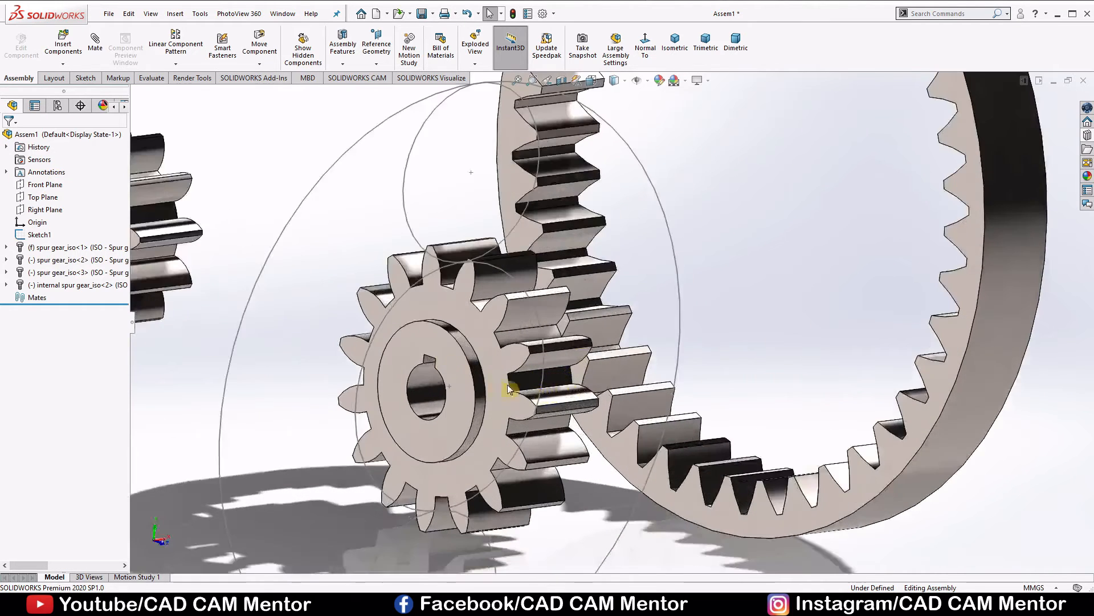
click(451, 309)
right_click(450, 308)
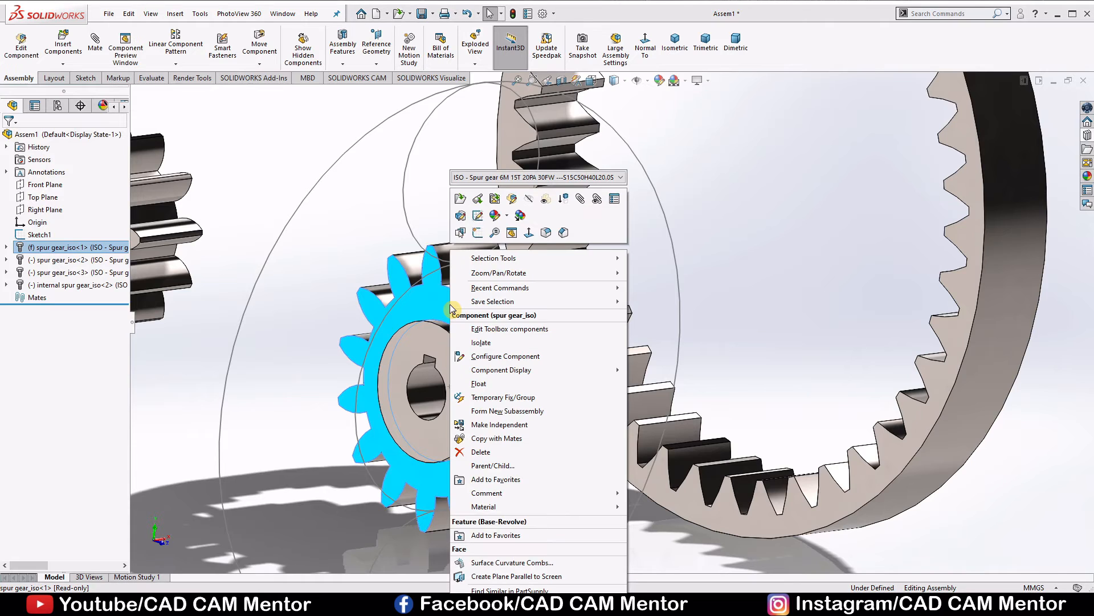
click(483, 384)
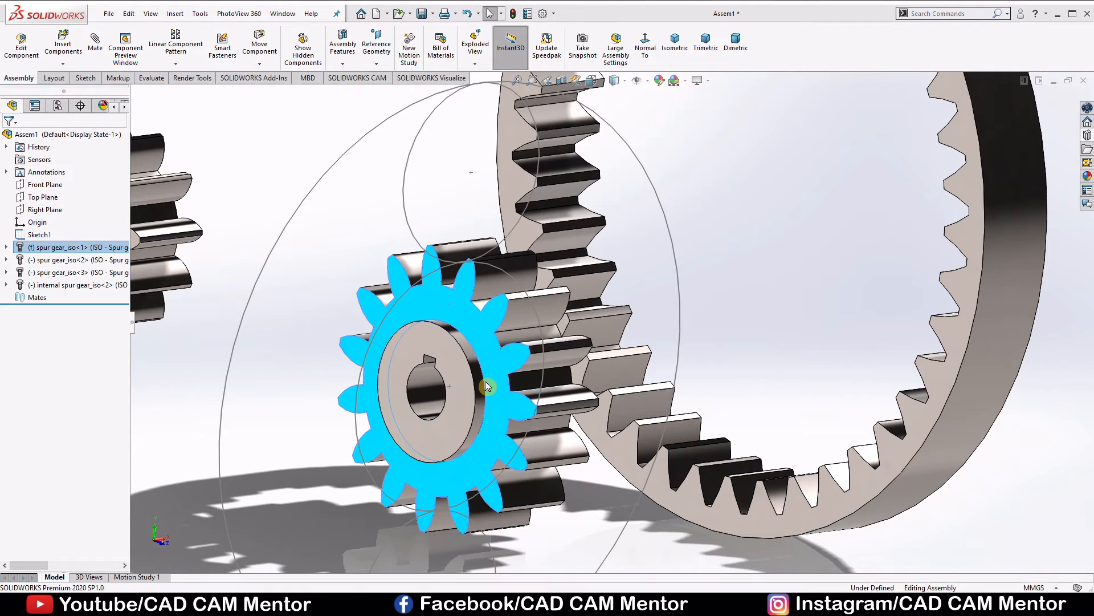
Rotate the three spur gears and the internal ring gear freely until their toothed faces lie roughly parallel to the layout circles
scroll(550, 347, up, 6)
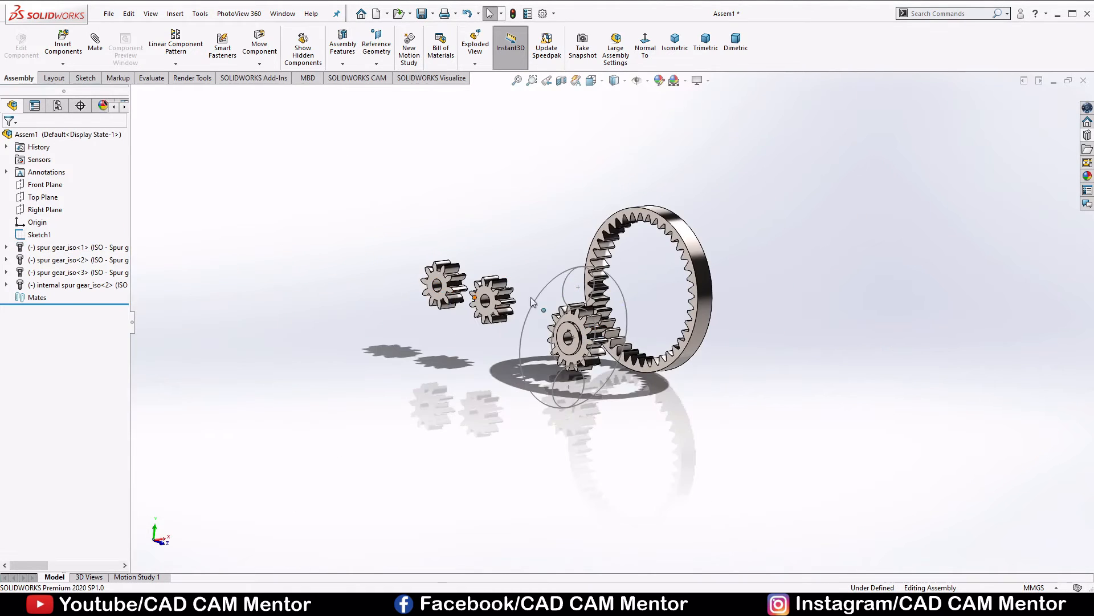
scroll(572, 300, down, 5)
middle_drag(614, 326, 543, 322)
click(646, 48)
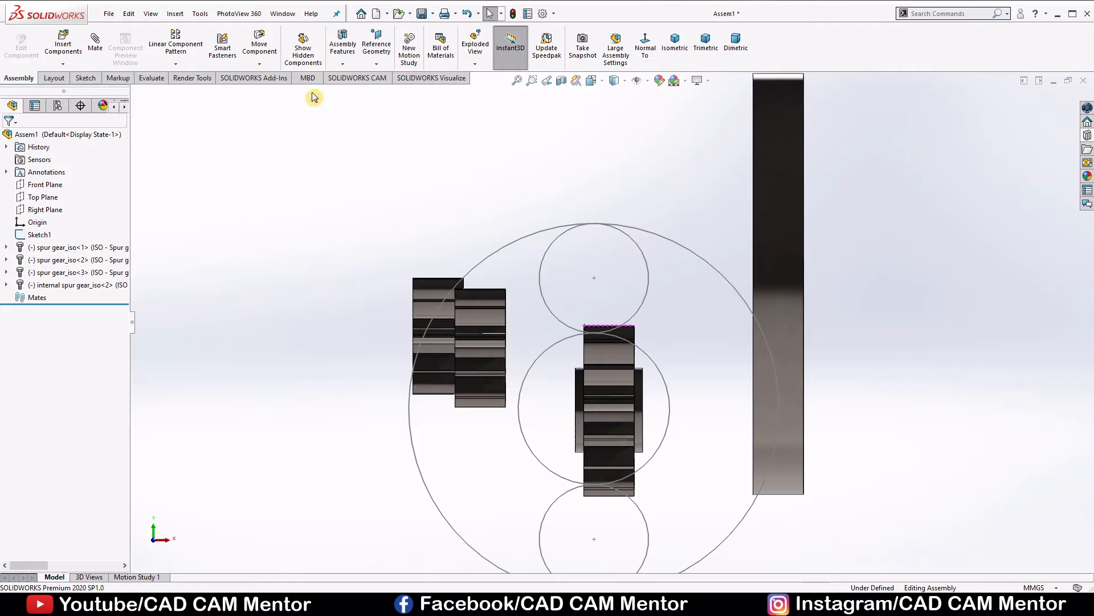
click(260, 64)
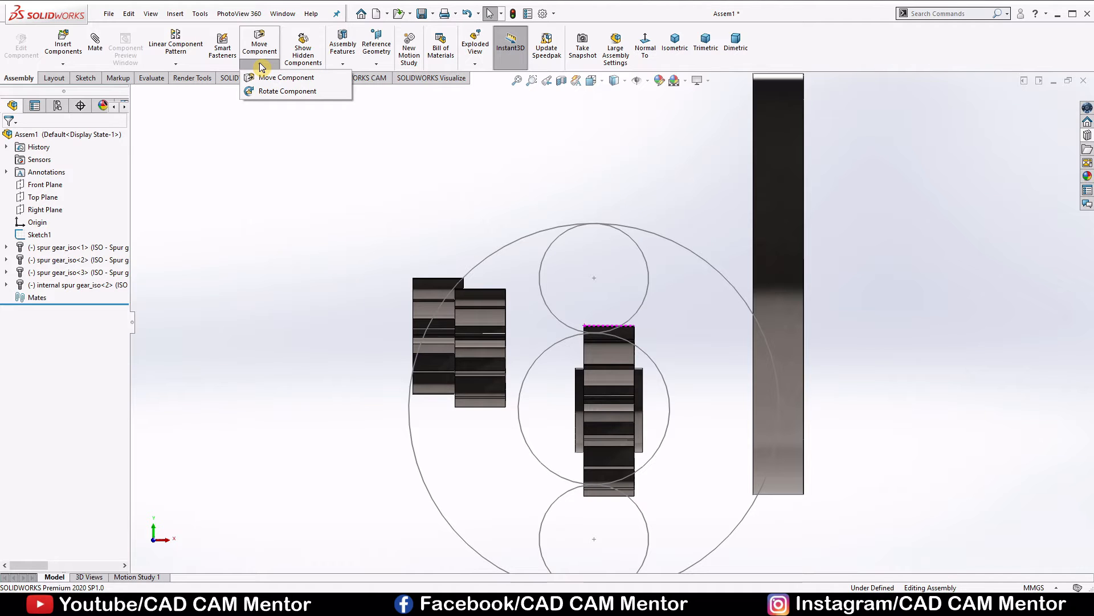
click(265, 92)
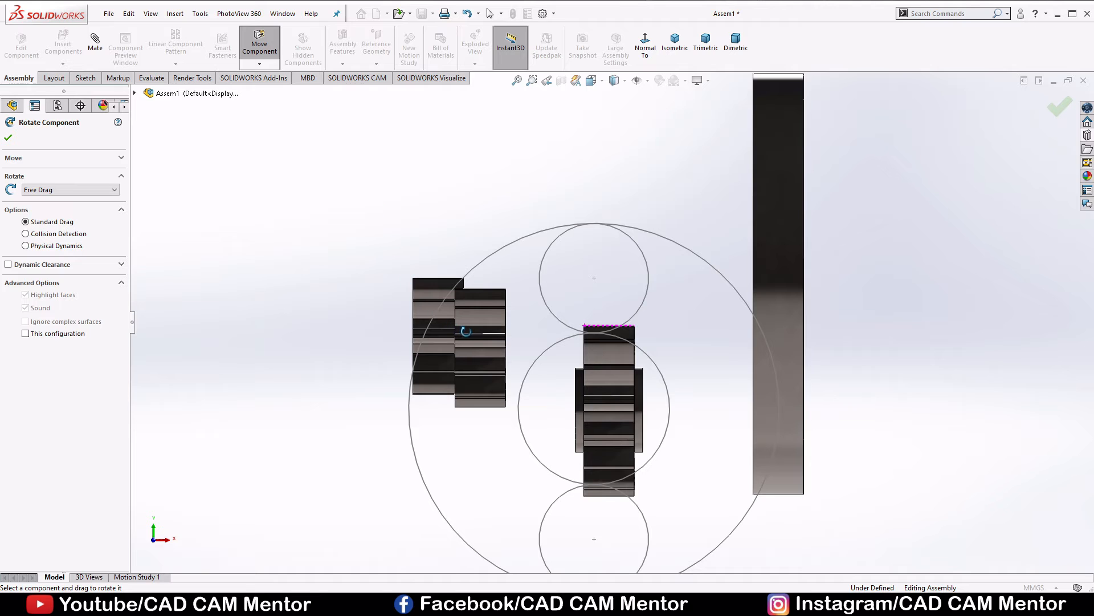
drag(485, 332, 584, 329)
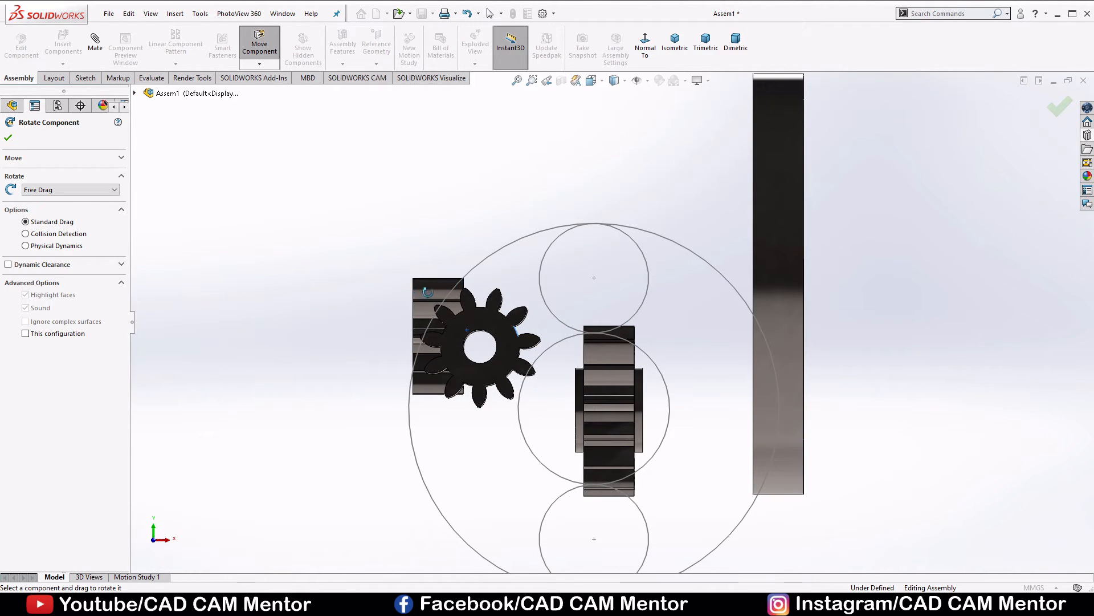
drag(428, 292, 537, 283)
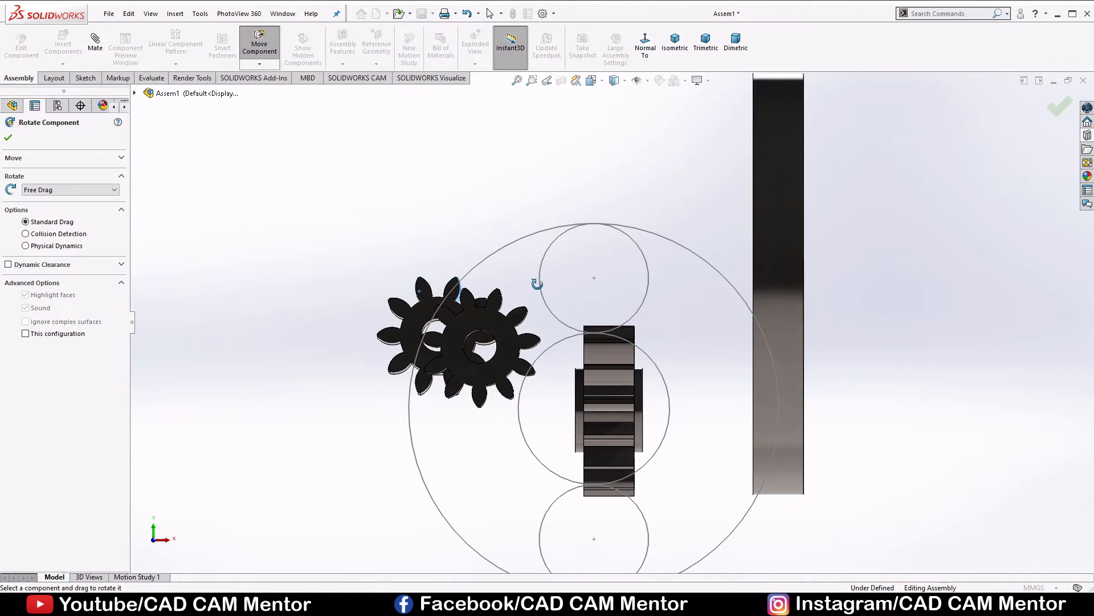
drag(635, 398, 718, 391)
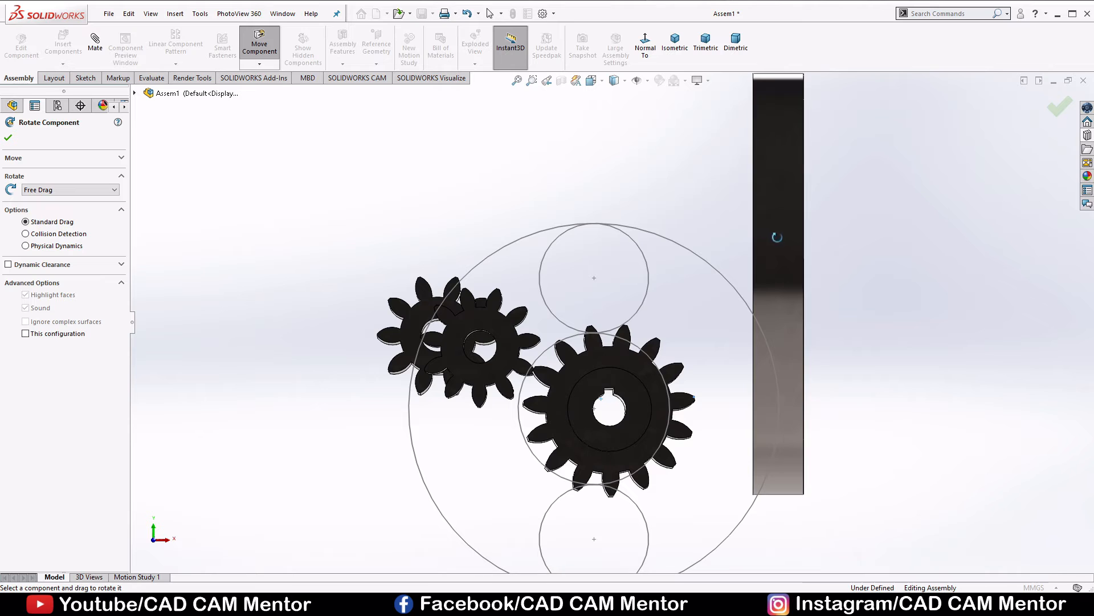
drag(775, 237, 877, 242)
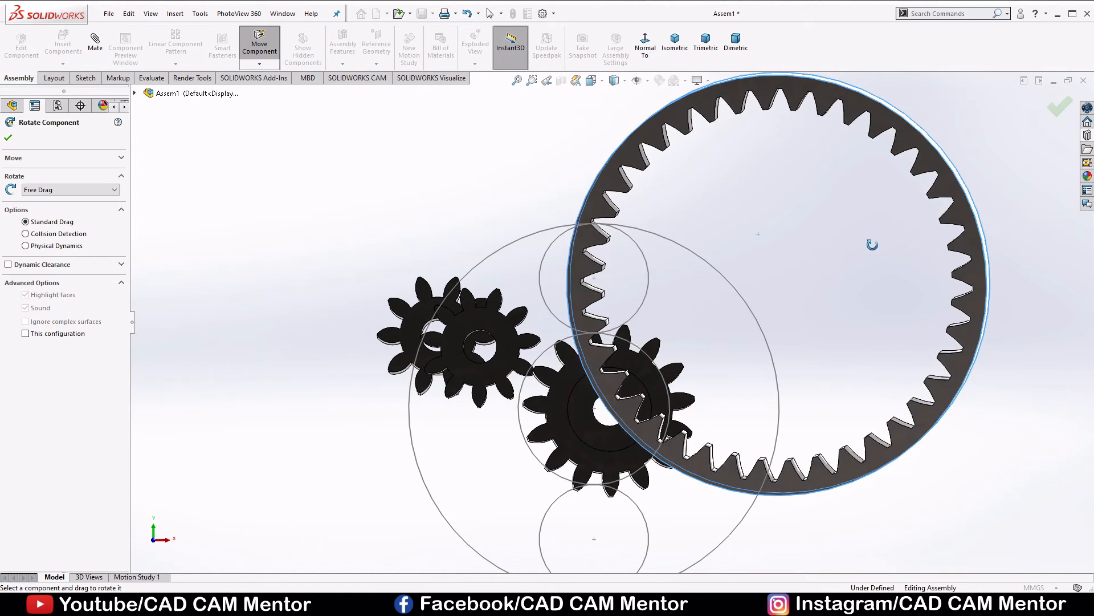
click(4, 142)
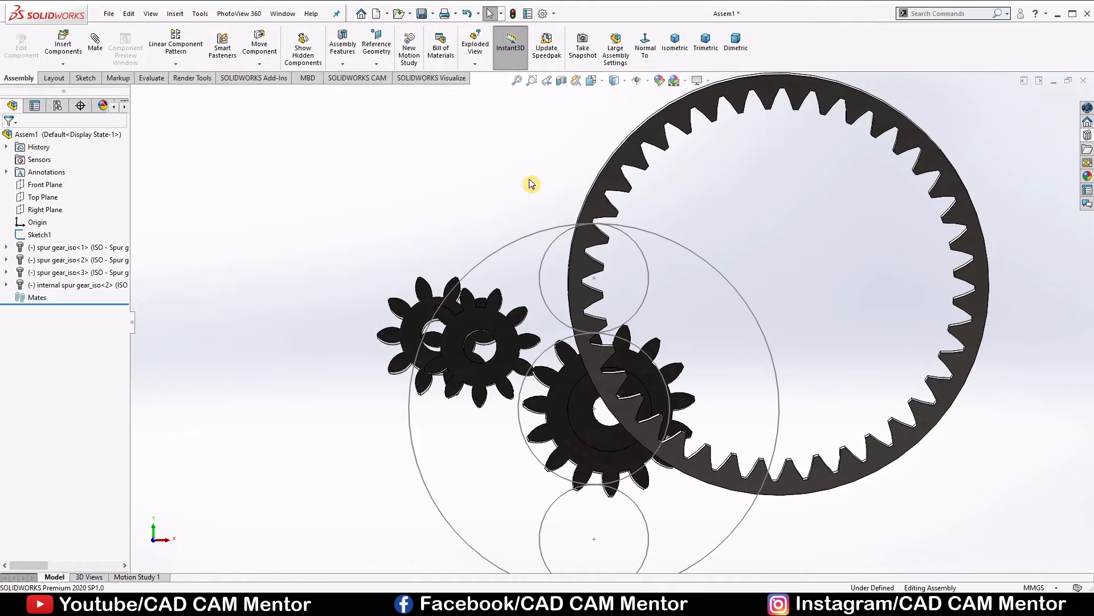
Mate the toothed side face of the internal ring gear coincident with the assembly's Front Plane
scroll(530, 182, up, 3)
mouse_move(762, 258)
middle_down()
mouse_move(620, 350)
mouse_move(662, 346)
mouse_move(733, 315)
mouse_move(672, 352)
mouse_move(729, 382)
middle_up()
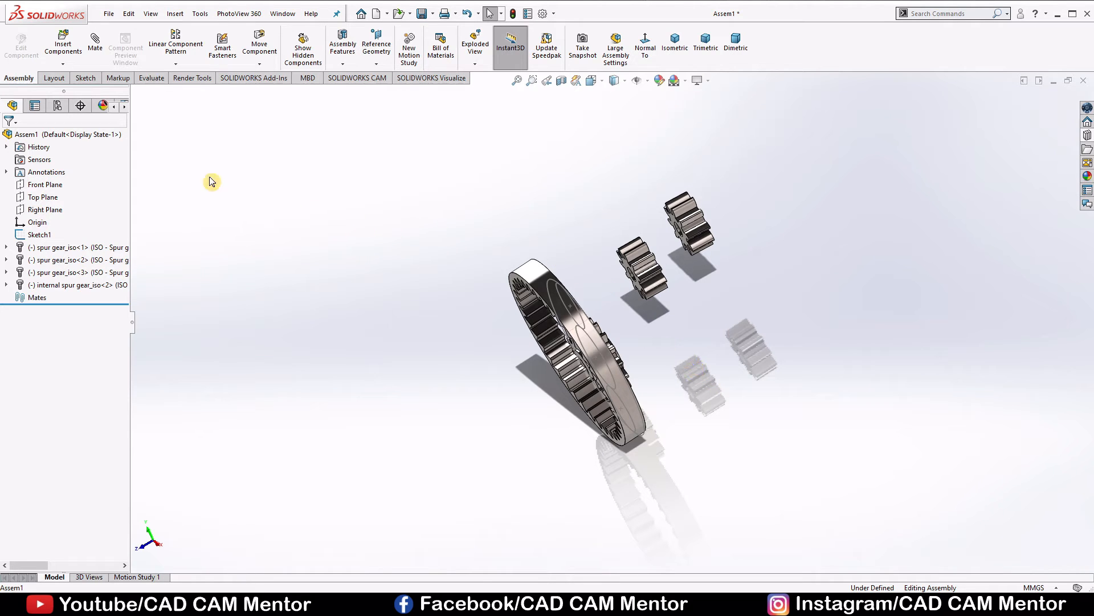
click(106, 52)
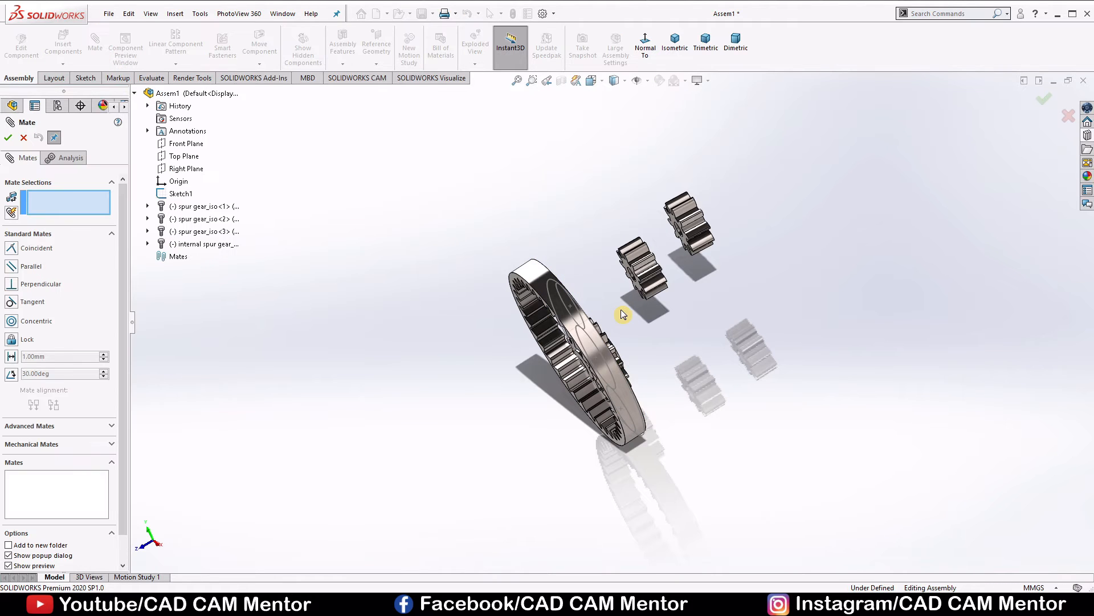
middle_drag(623, 314, 702, 274)
scroll(660, 300, down, 3)
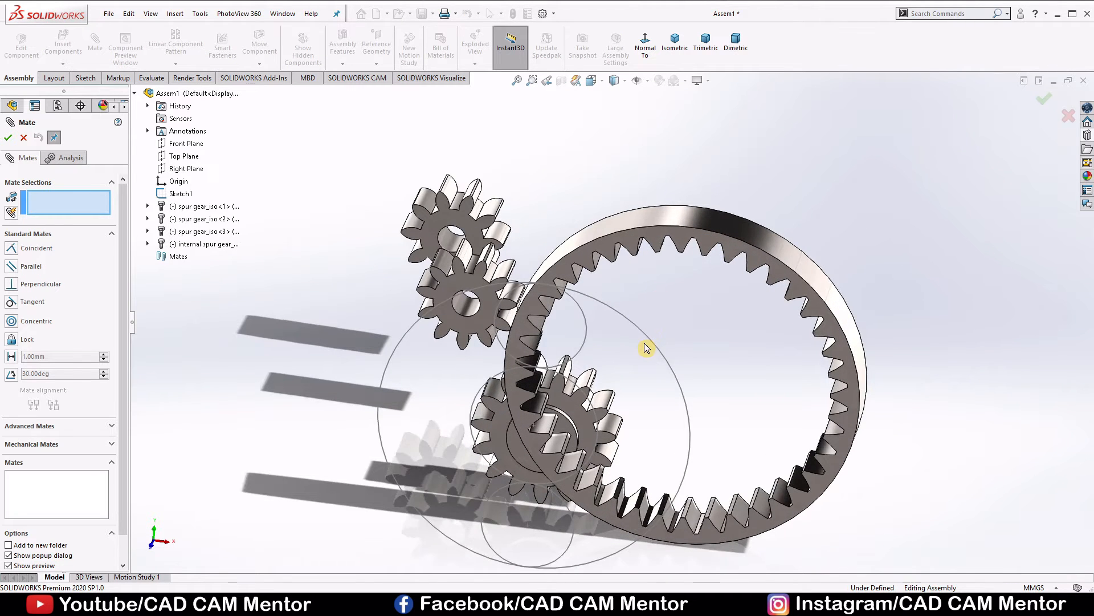
scroll(646, 347, down, 2)
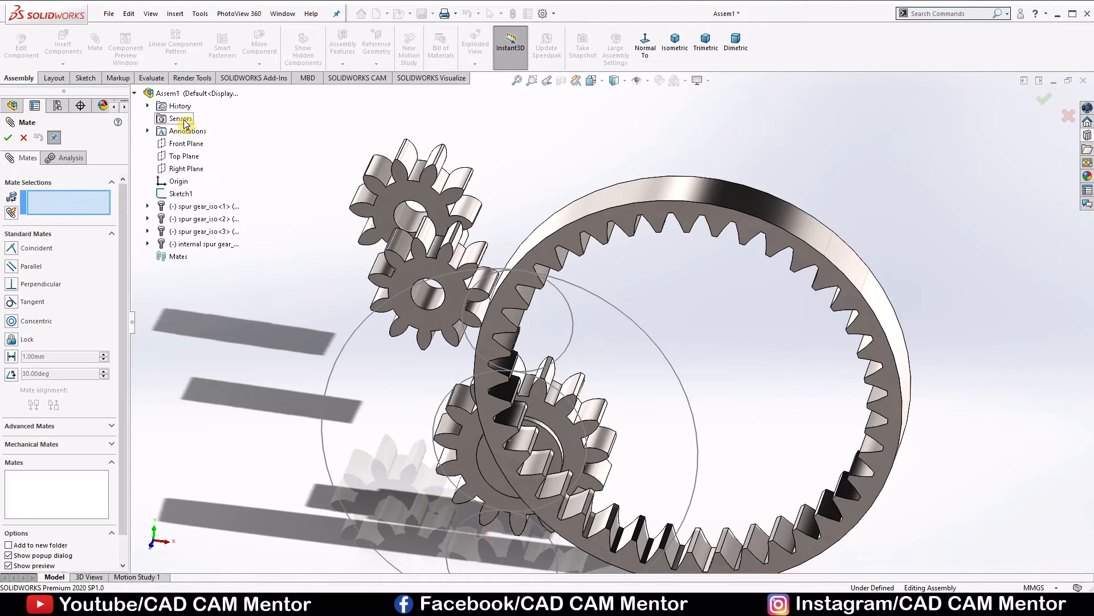
click(178, 144)
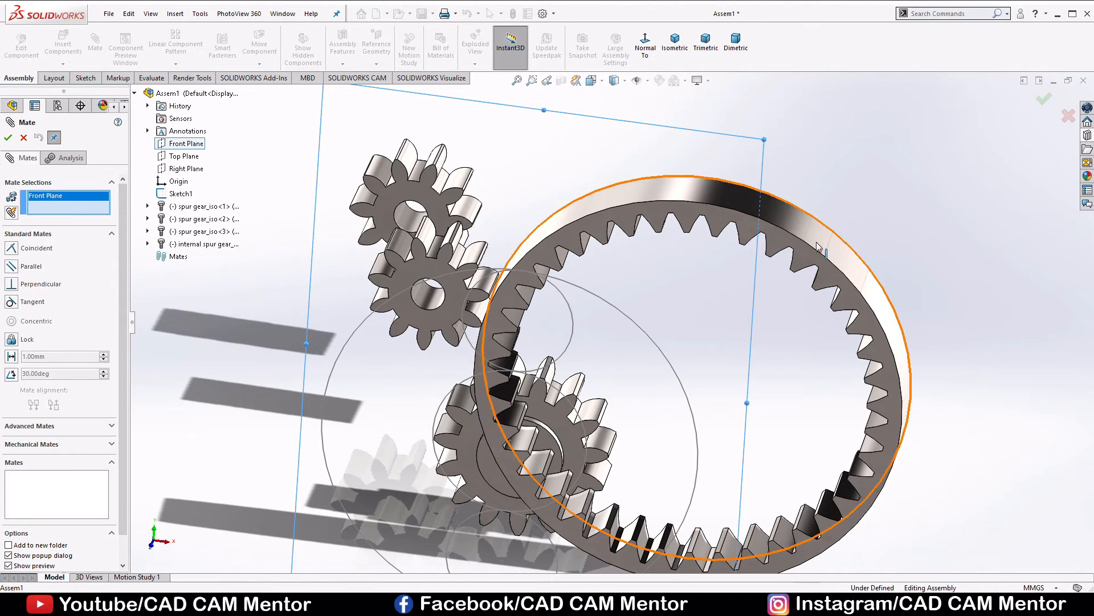
click(777, 238)
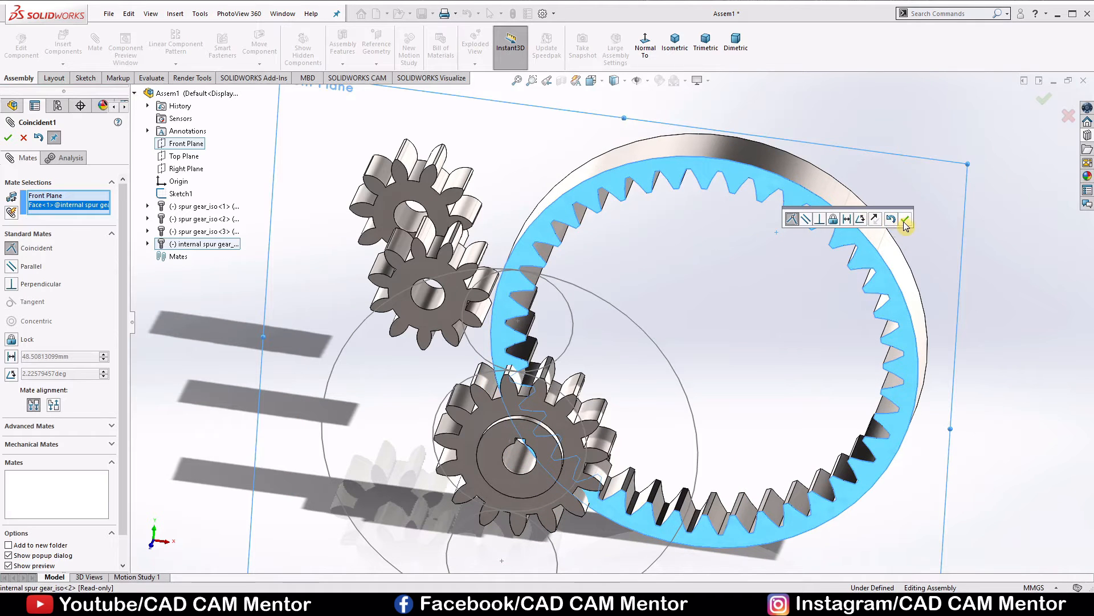
click(906, 224)
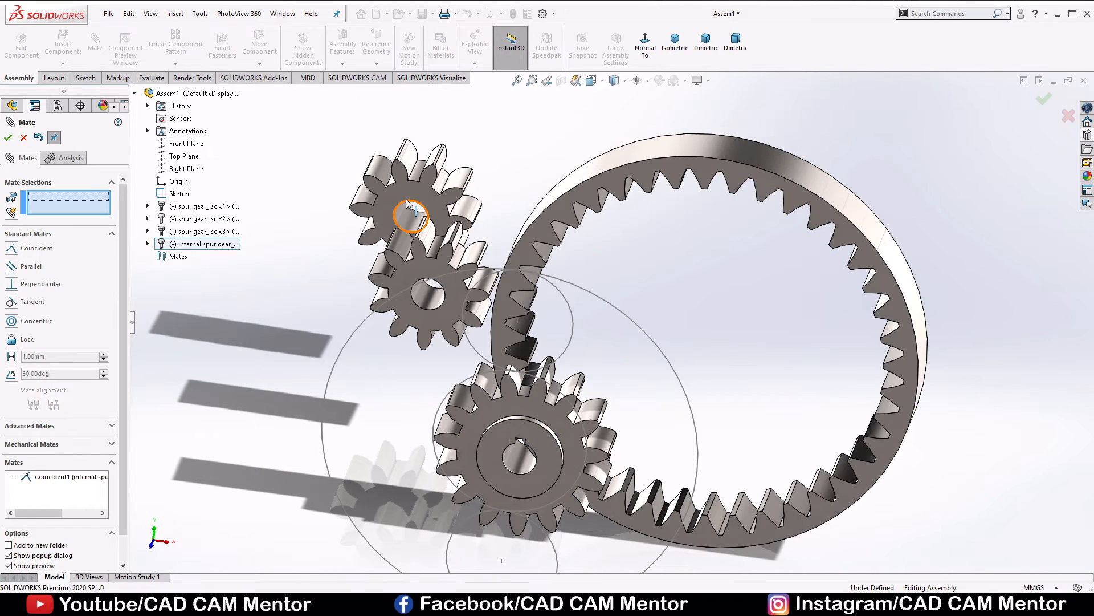
Add coincident mates between the Front Plane and the toothed side faces of the 15-tooth and 11-tooth spur gears
click(187, 144)
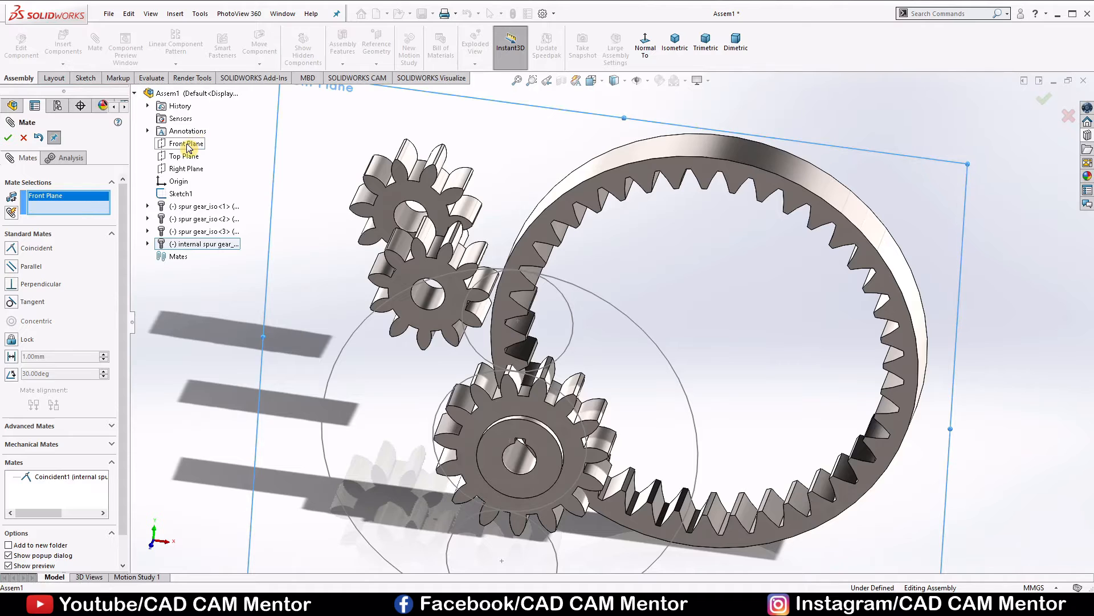
click(517, 405)
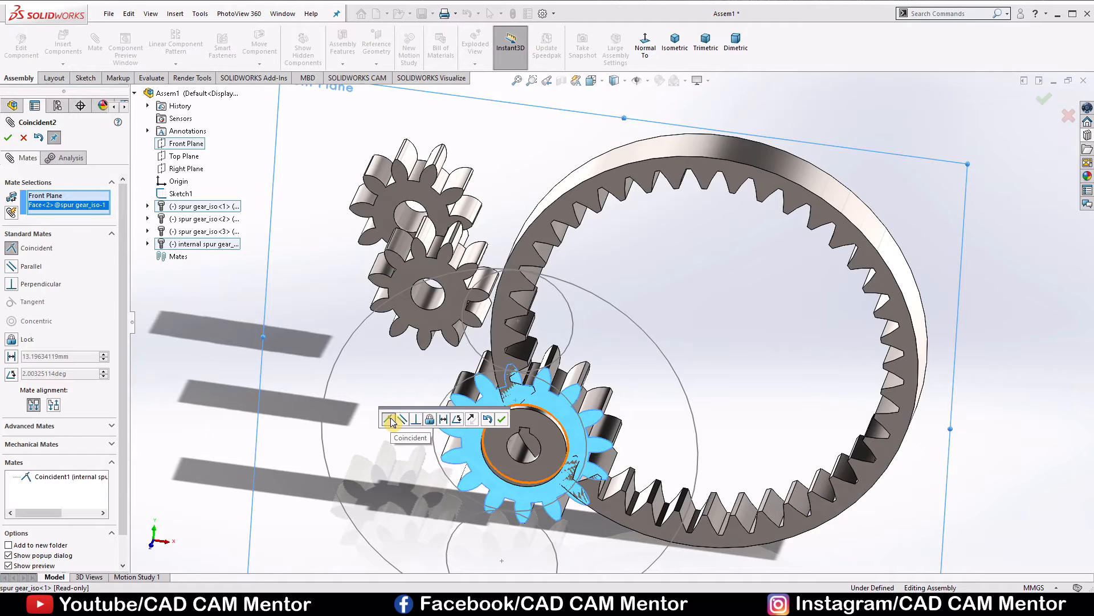
click(503, 421)
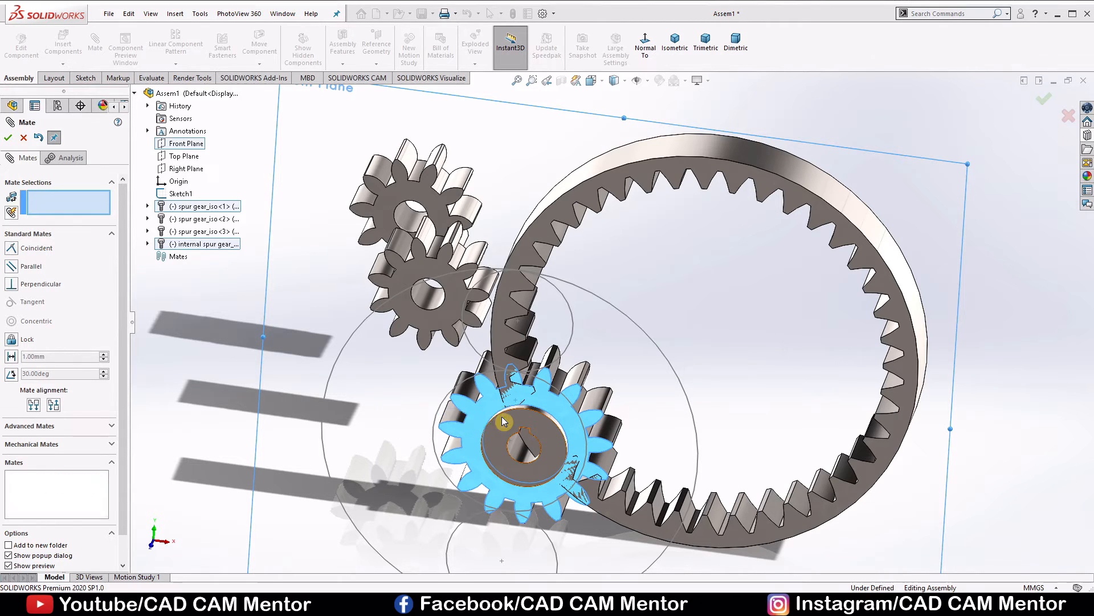
click(177, 145)
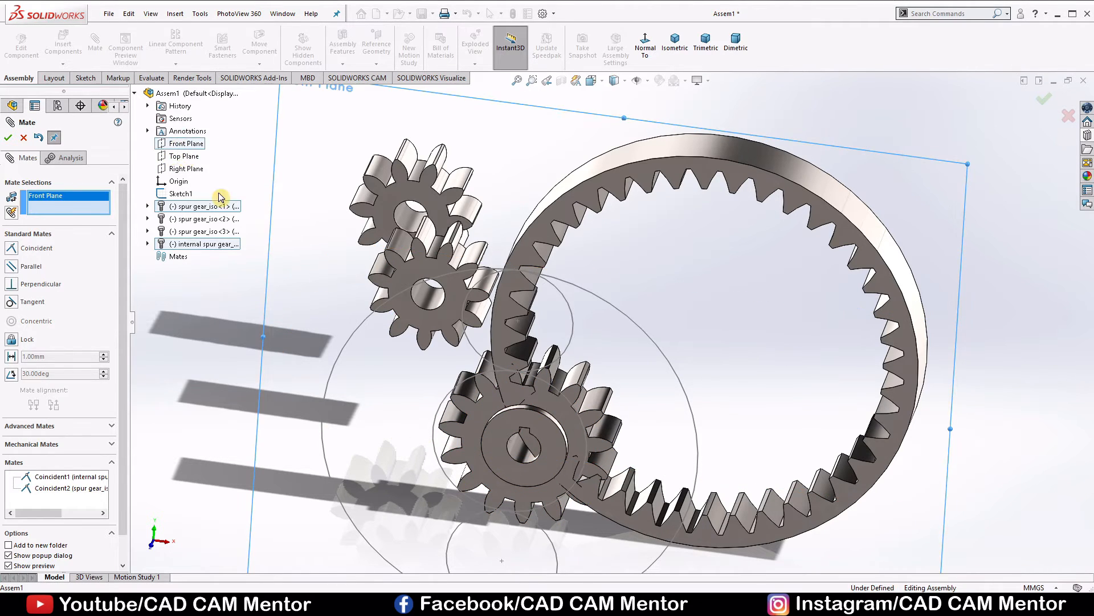
click(422, 263)
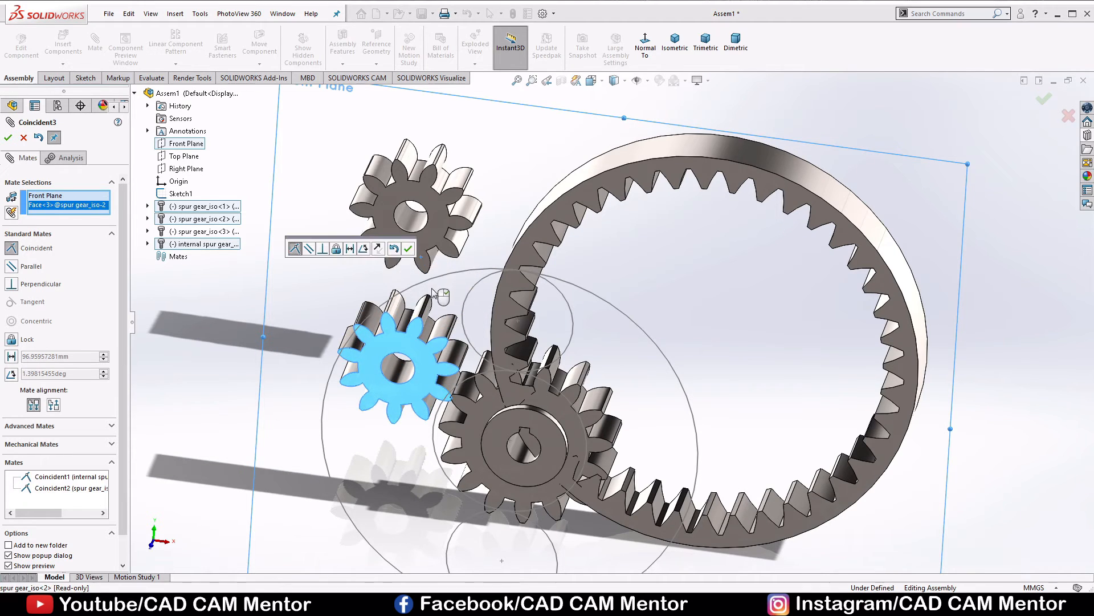
click(408, 248)
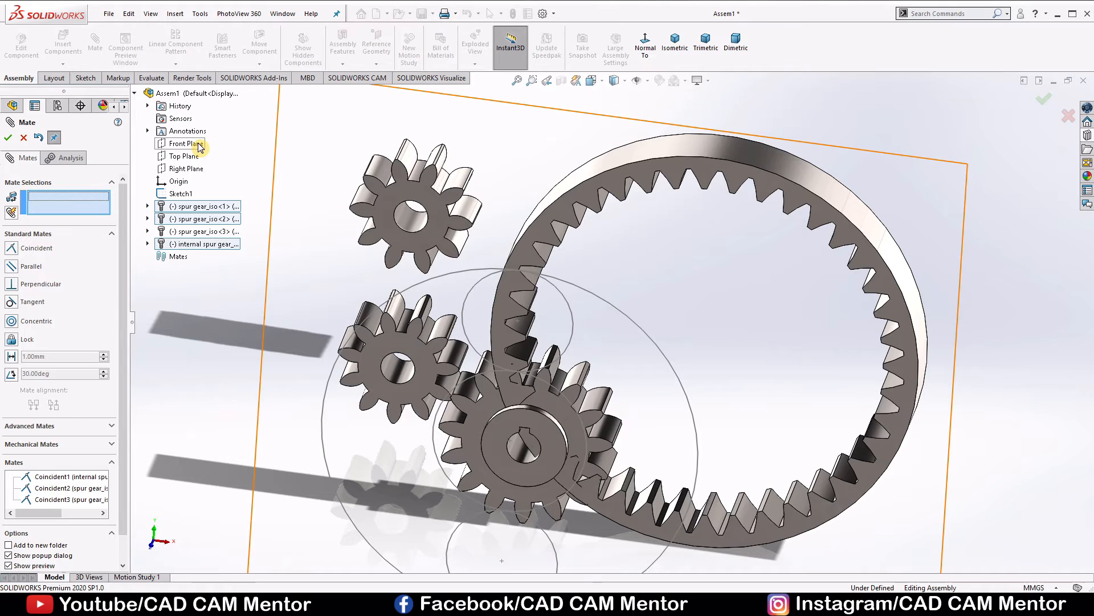
Mate the toothed side face of the remaining 11-tooth spur gear coincident with the assembly's Front Plane
click(194, 143)
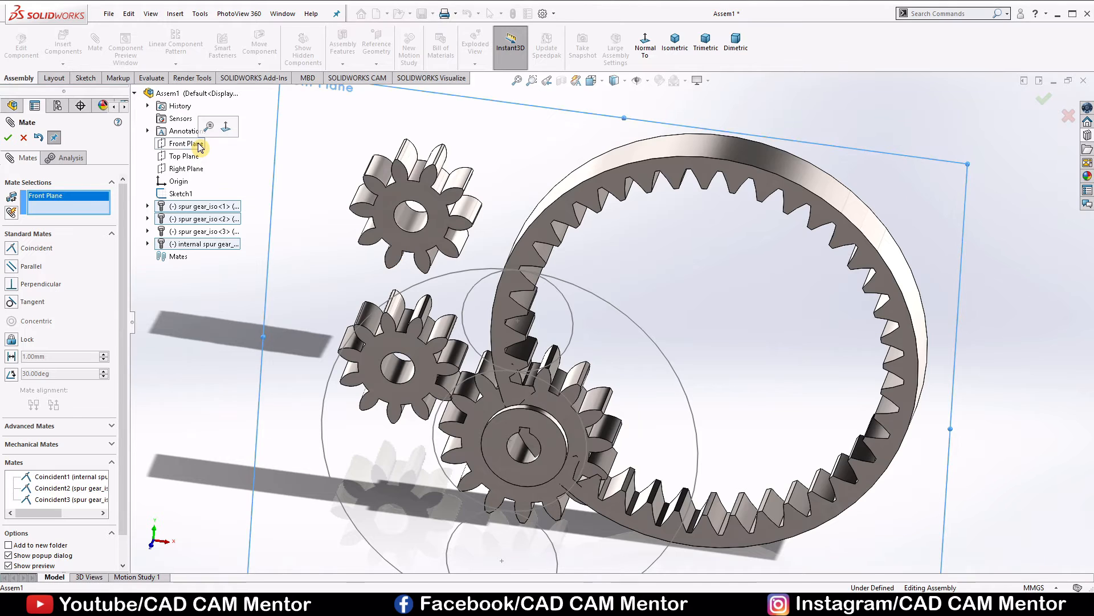
click(422, 197)
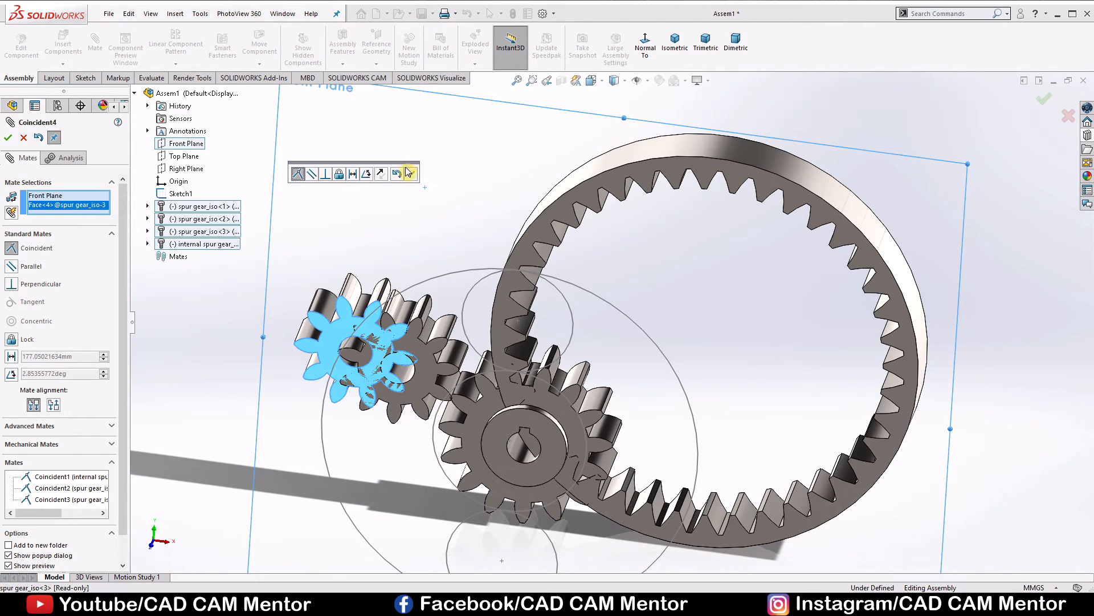
click(414, 175)
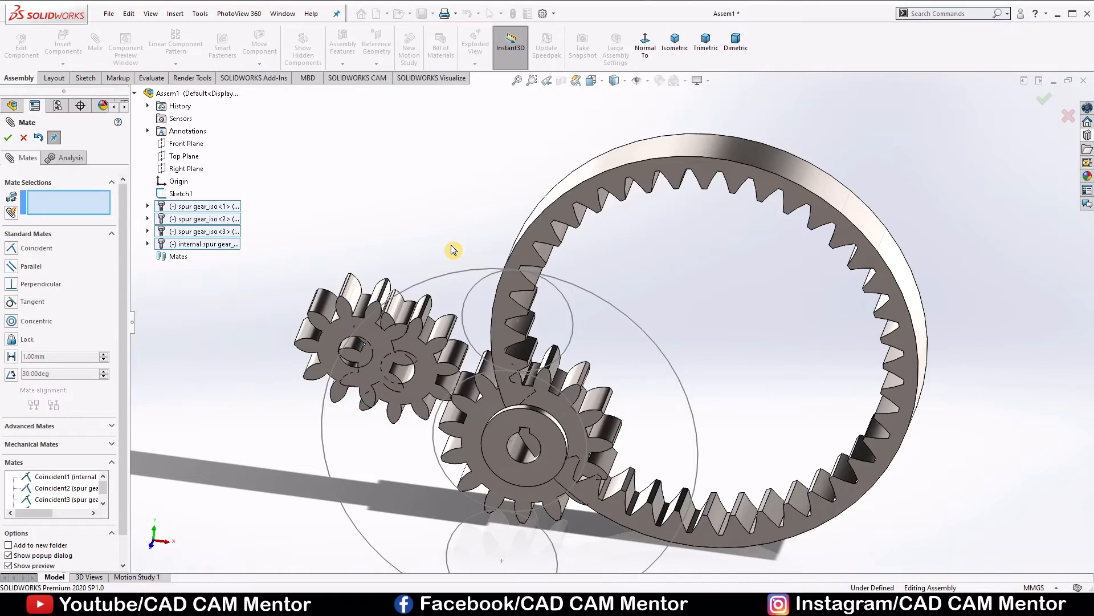
Mate the outer cylindrical face of the internal ring gear concentric with the 220 mm layout circle
key(f)
scroll(705, 313, down, 5)
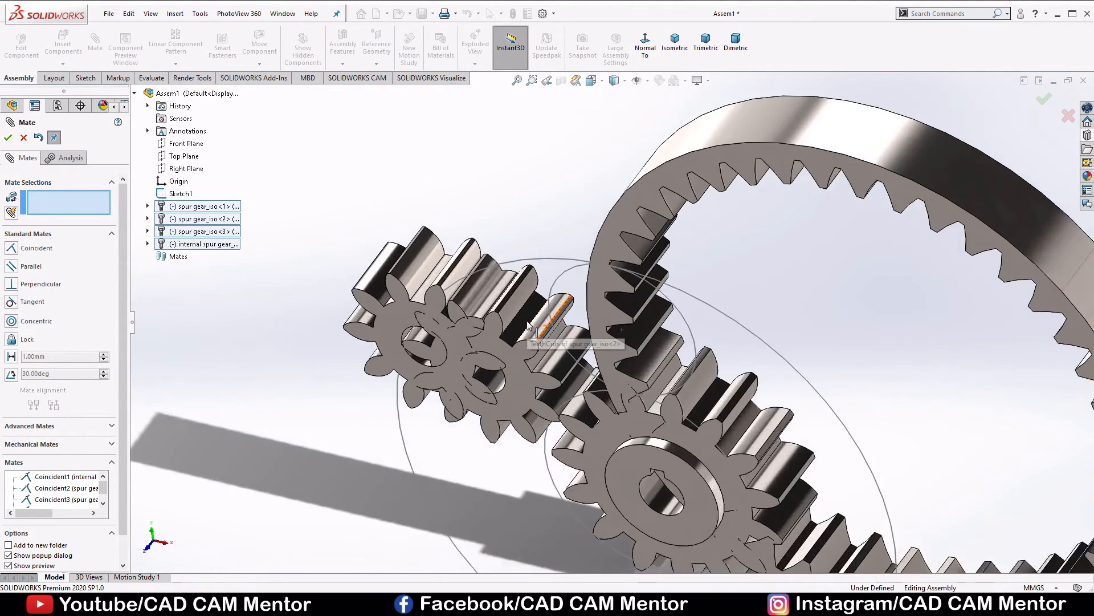
scroll(705, 312, up, 5)
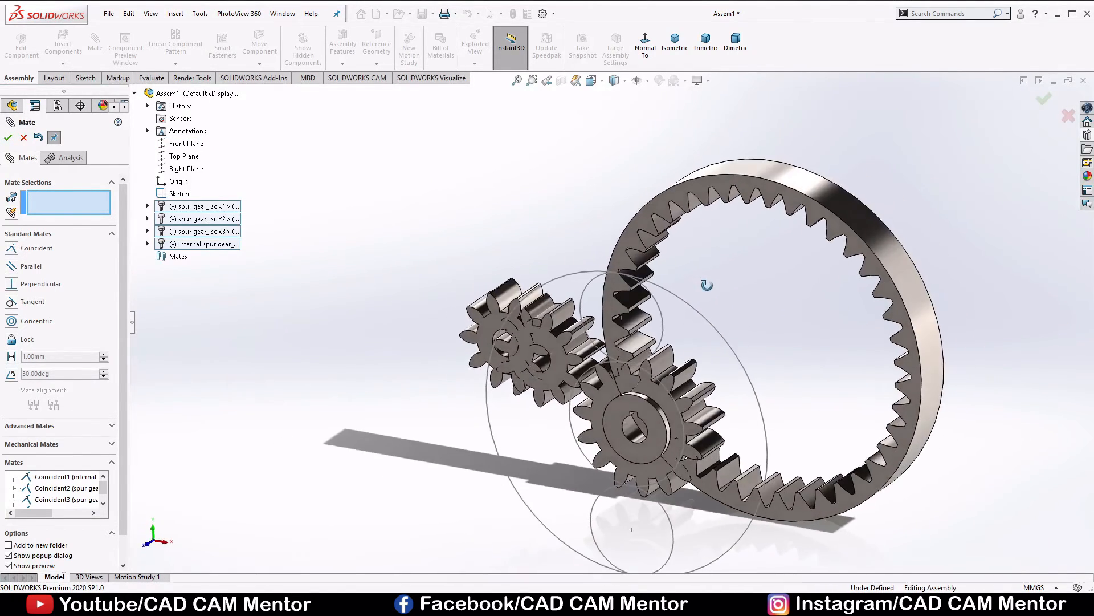
click(690, 308)
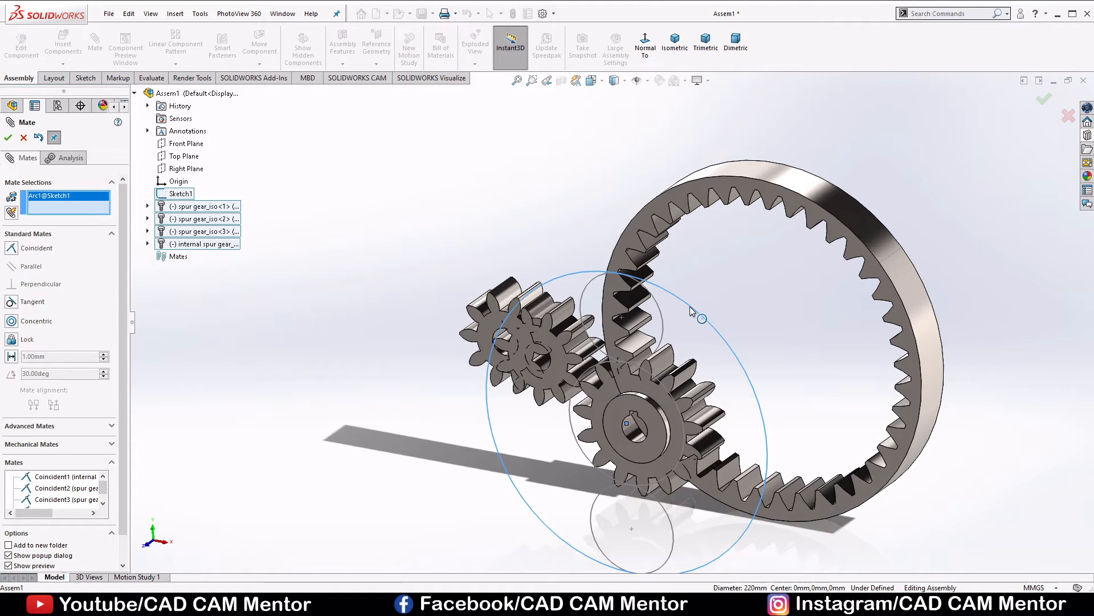
click(854, 217)
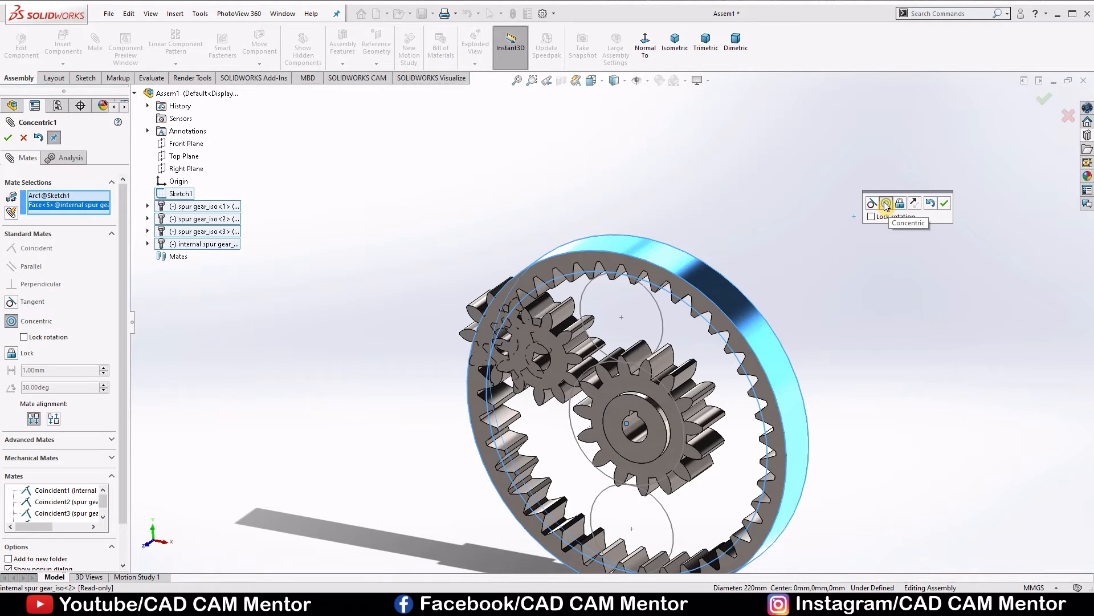
click(946, 204)
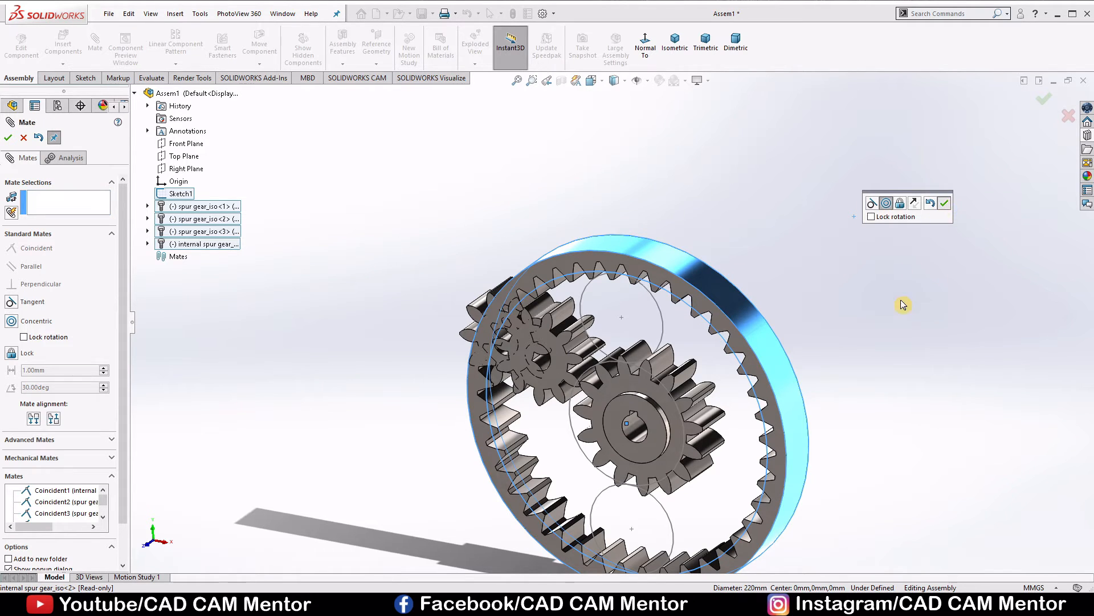
Mate the bore of the 15-tooth spur gear concentric with the central 90 mm layout circle
scroll(634, 399, up, 3)
scroll(634, 399, down, 5)
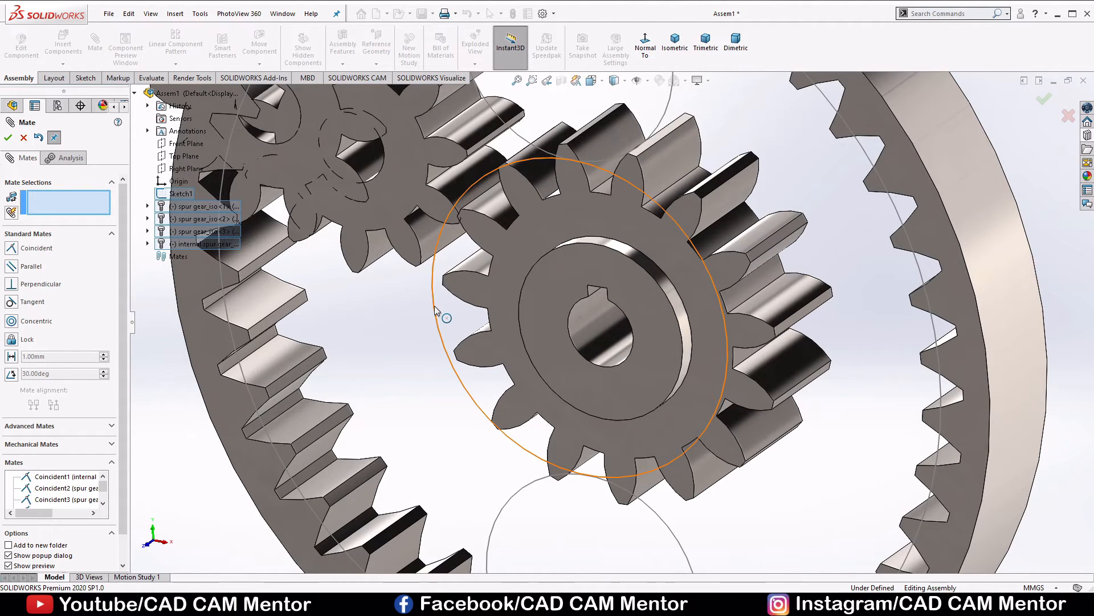
click(437, 311)
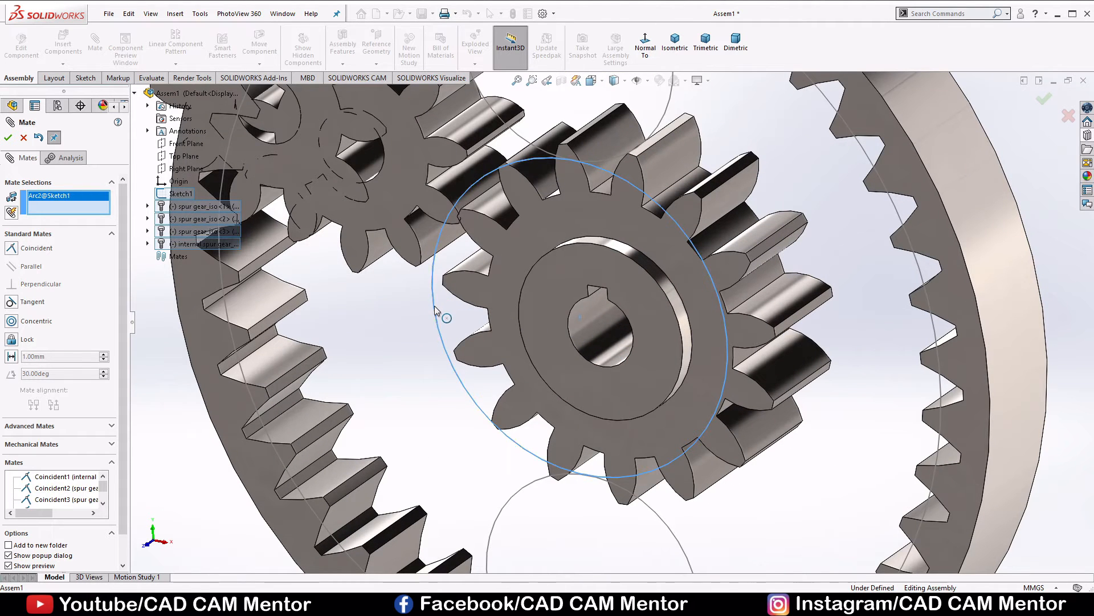
click(605, 327)
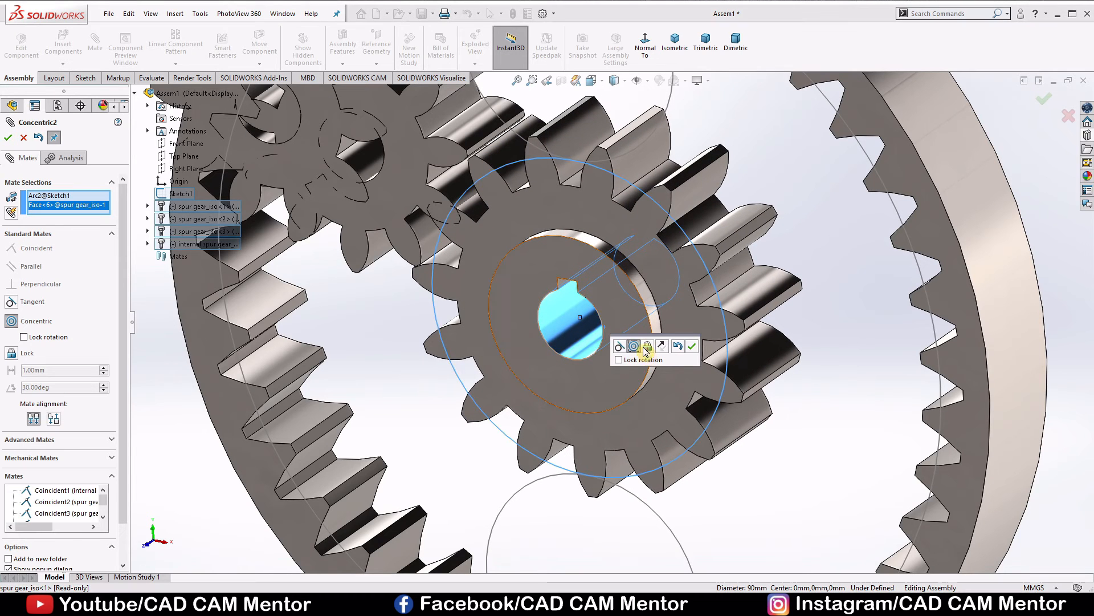
click(691, 346)
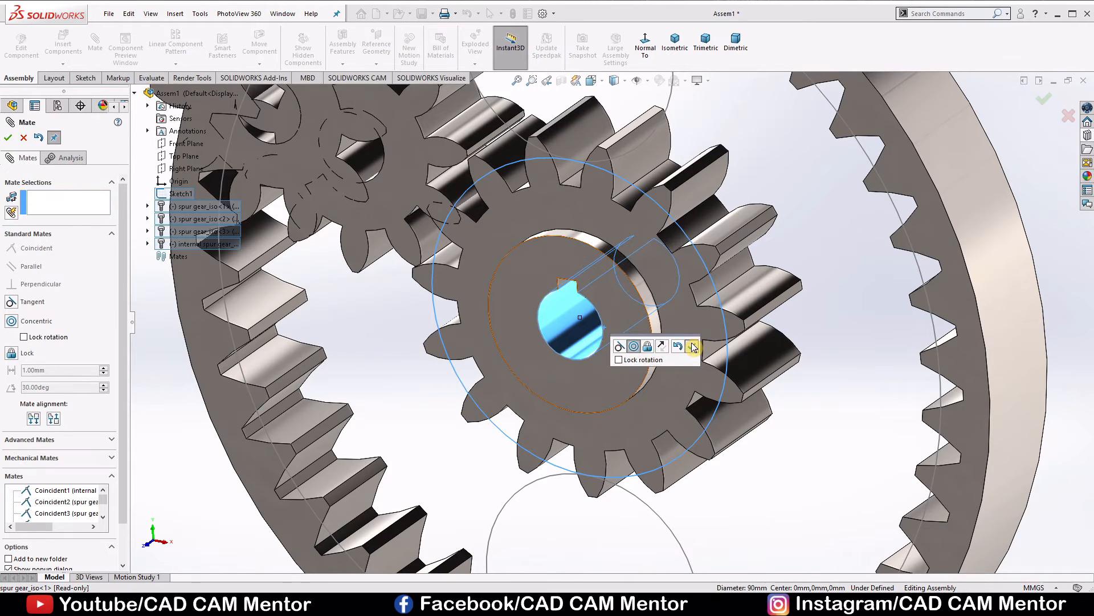
Pull the two overlapping 11-tooth gears apart and mate the bore of one concentric with the upper 65 mm layout circle
key(f)
mouse_move(422, 226)
mouse_down()
mouse_move(393, 235)
mouse_move(331, 319)
mouse_move(297, 341)
mouse_up()
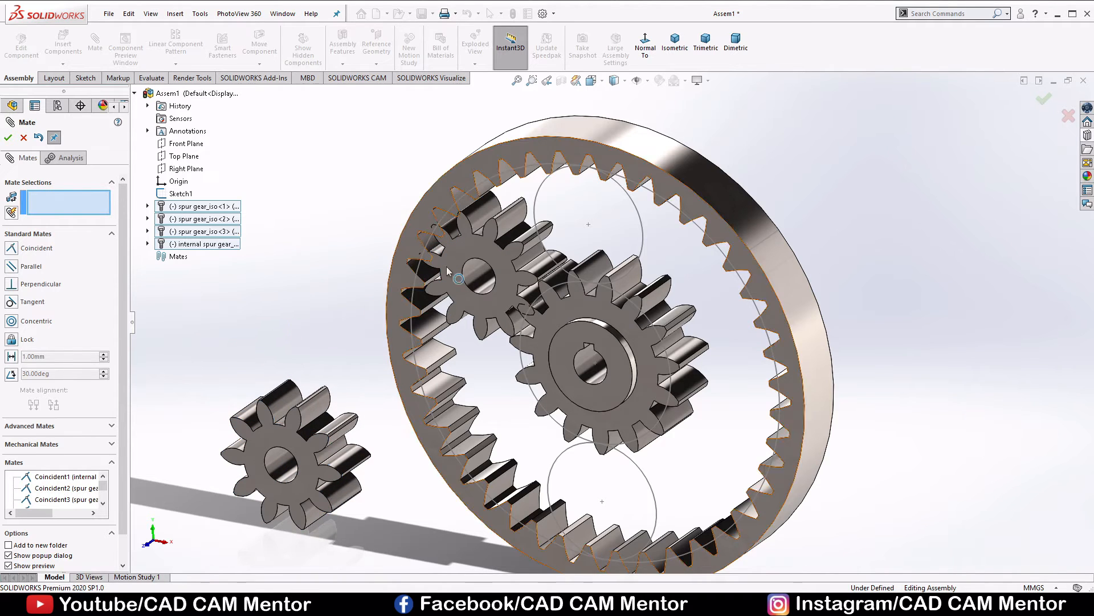
click(541, 199)
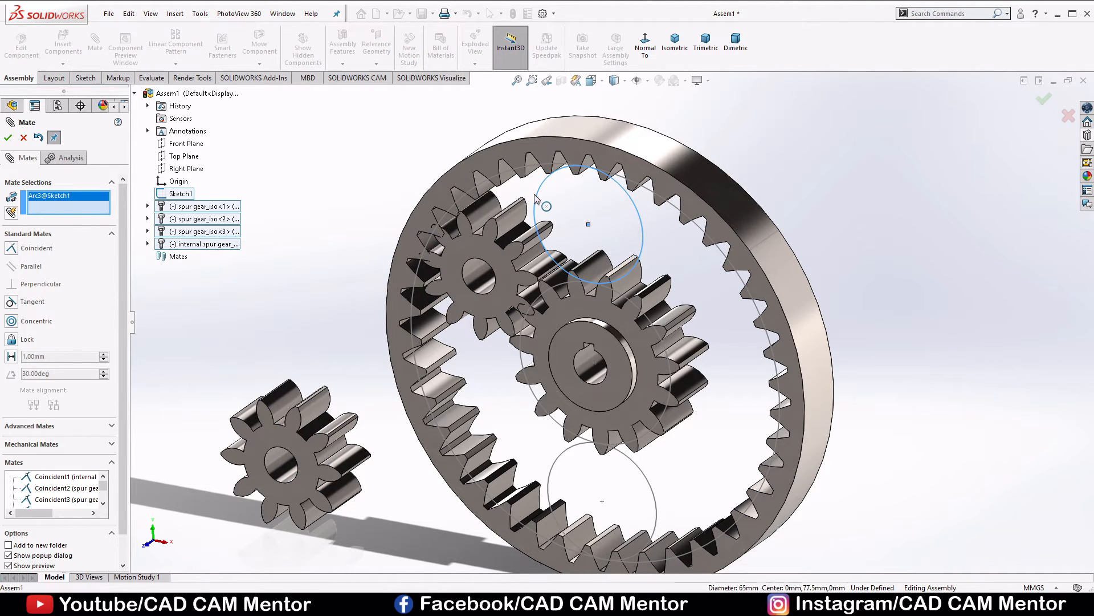
click(475, 276)
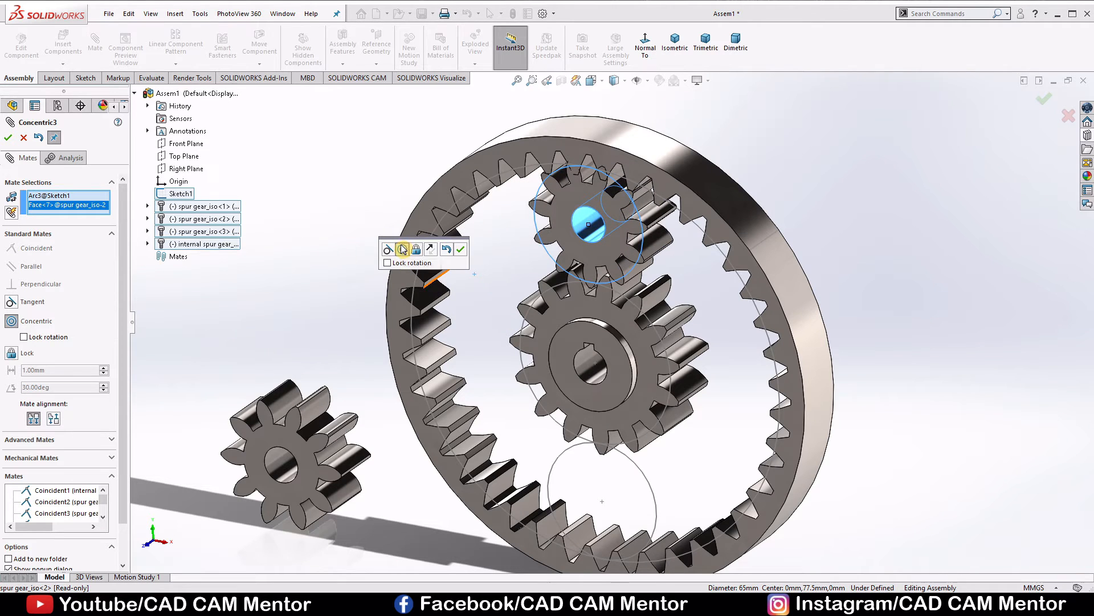
click(462, 252)
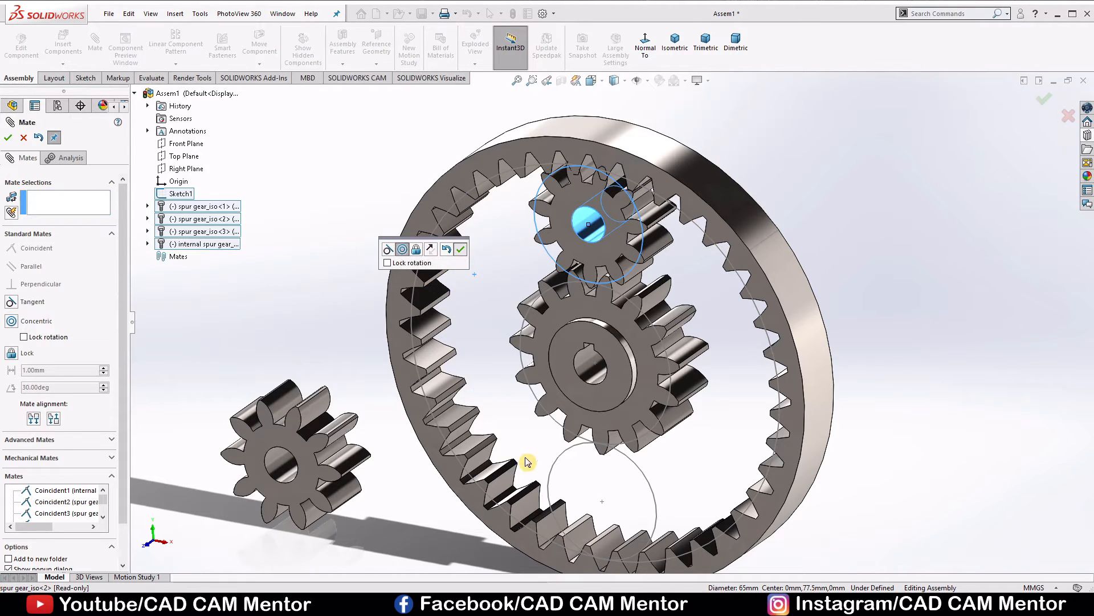
Mate the bore of the other 11-tooth gear concentric with the lower 65 mm layout circle and finish mating
click(561, 459)
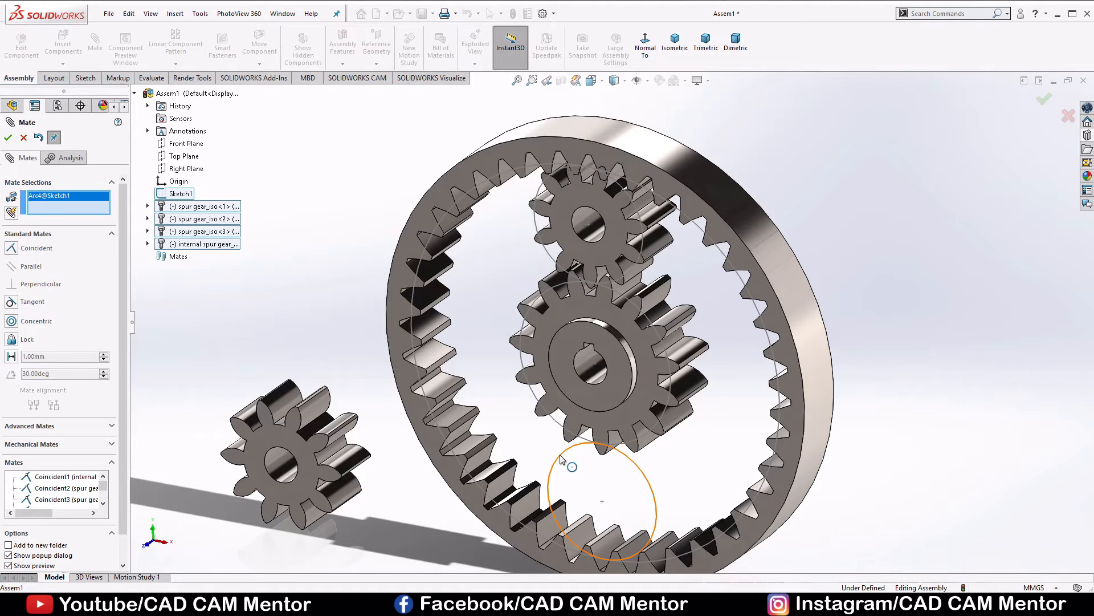
click(275, 457)
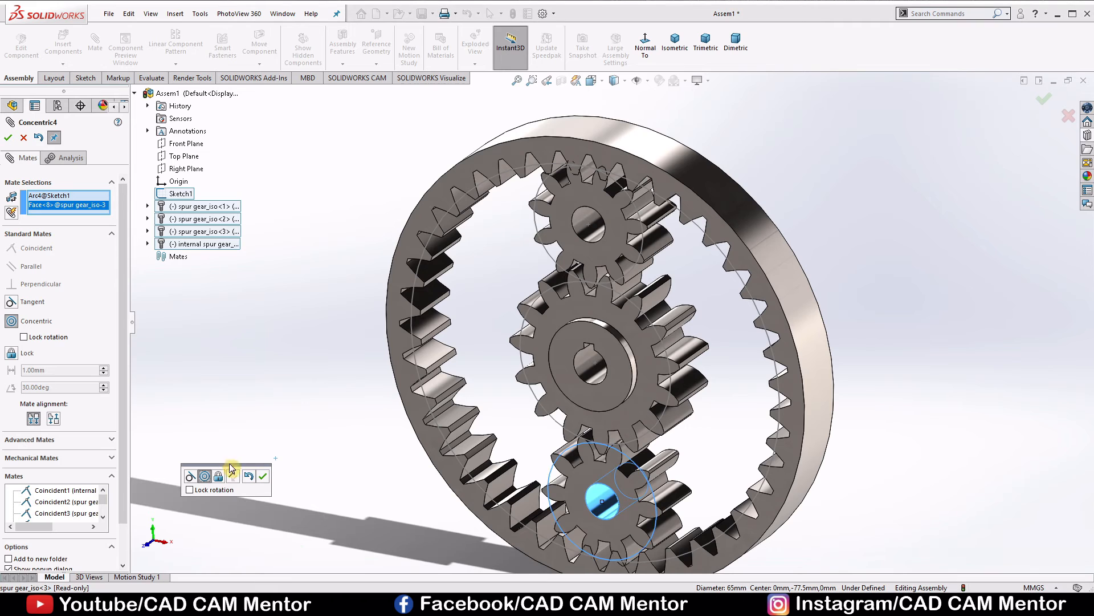
click(262, 476)
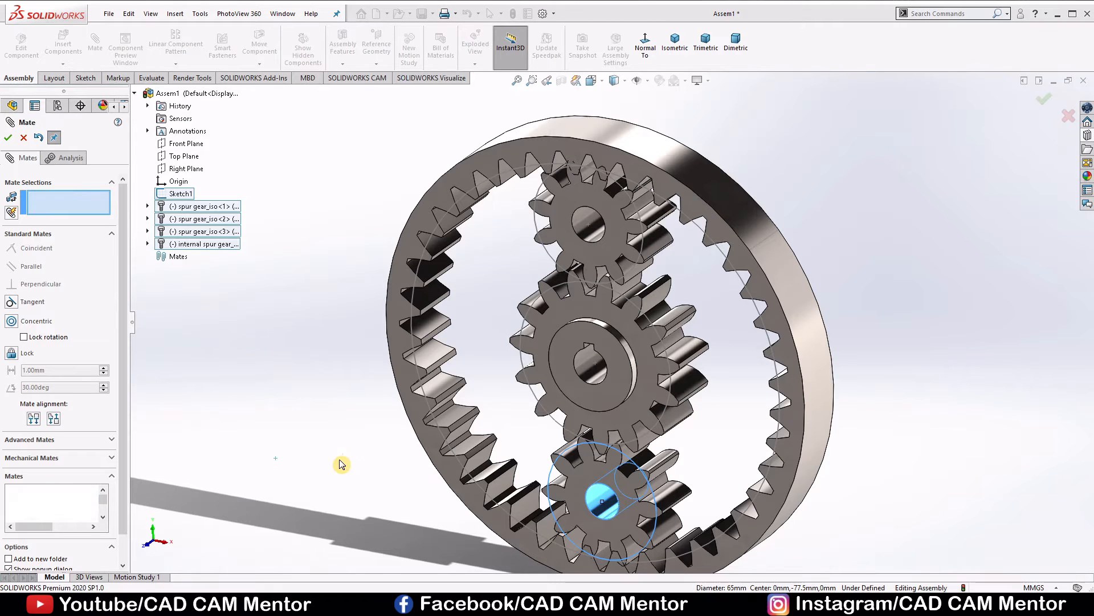
scroll(709, 326, up, 3)
scroll(659, 330, down, 4)
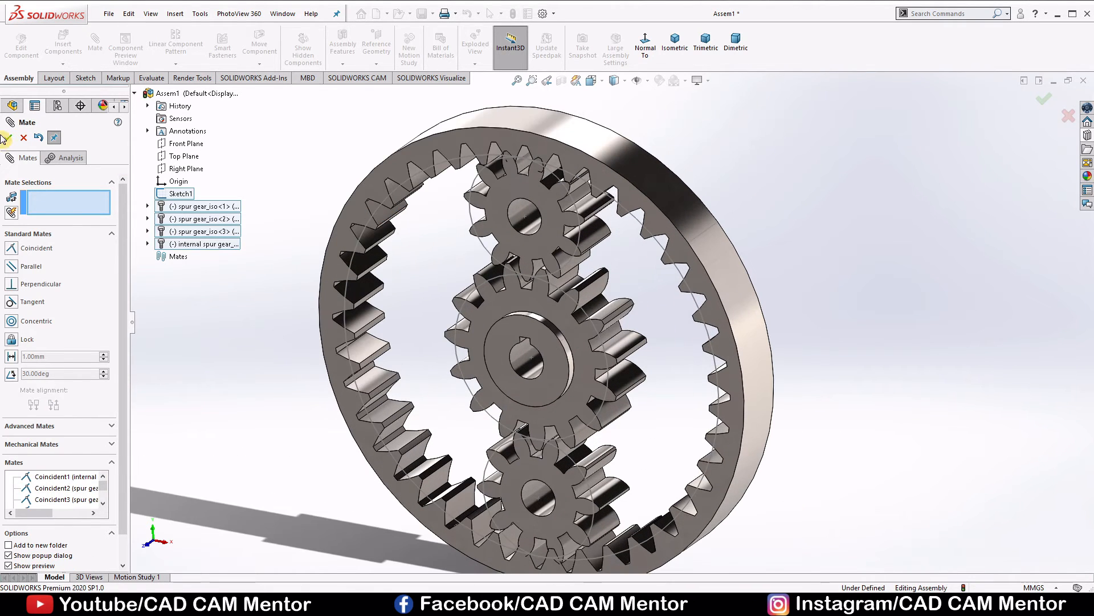
click(9, 139)
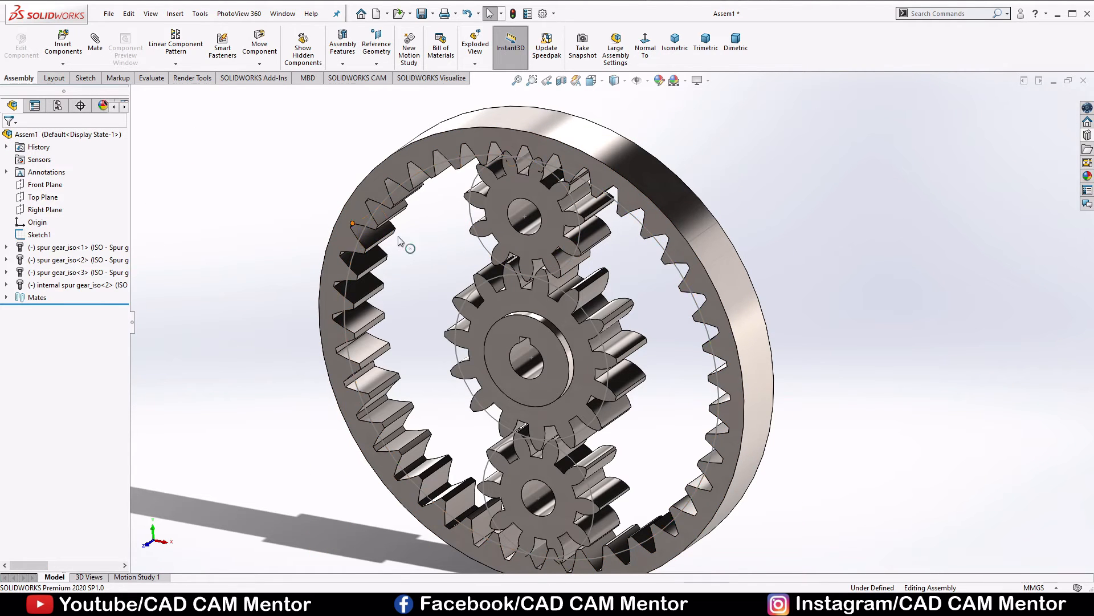
Hide the layout sketch with the gear circles
scroll(451, 212, down, 5)
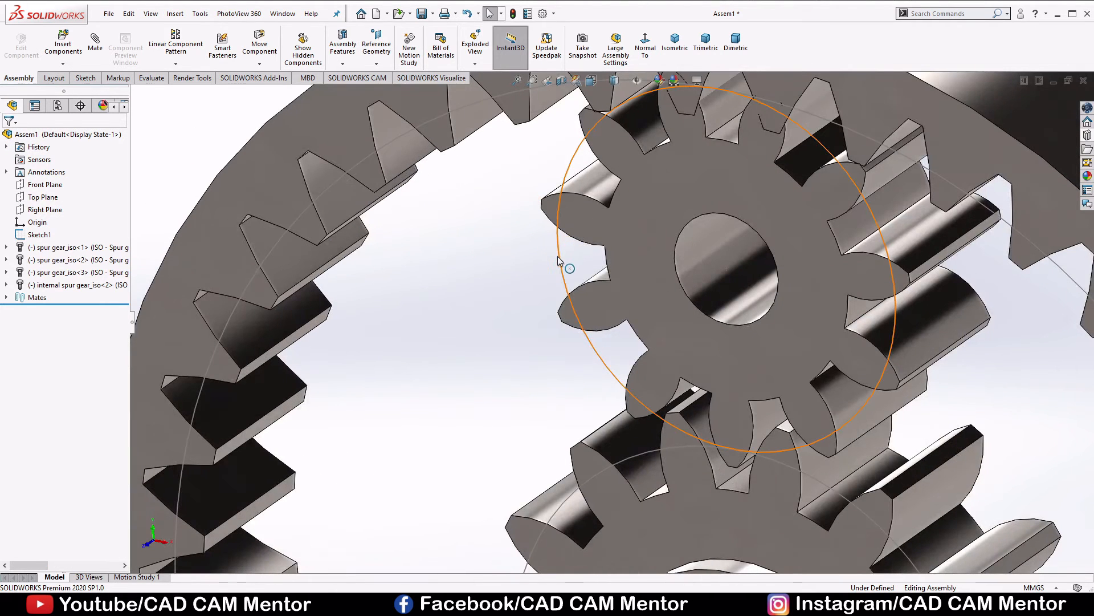
right_click(559, 252)
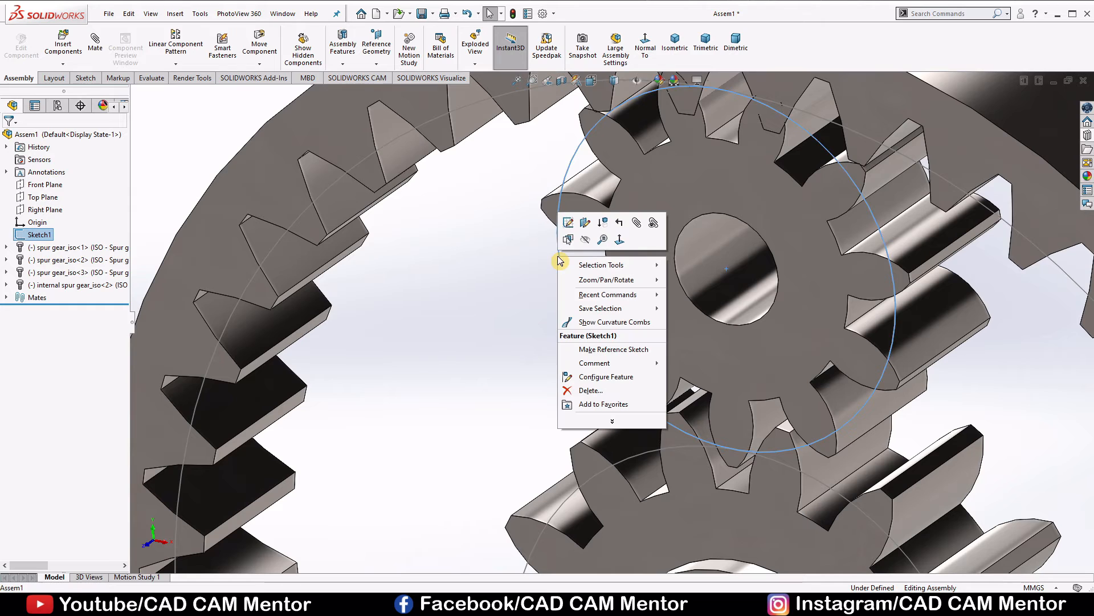
click(584, 242)
scroll(505, 261, up, 5)
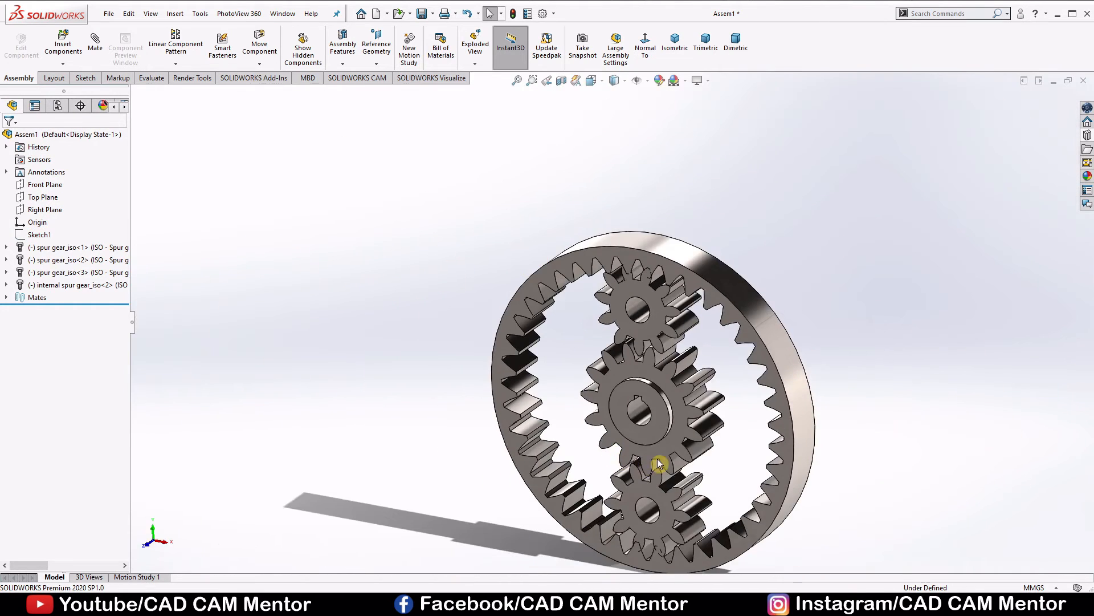
scroll(642, 276, down, 5)
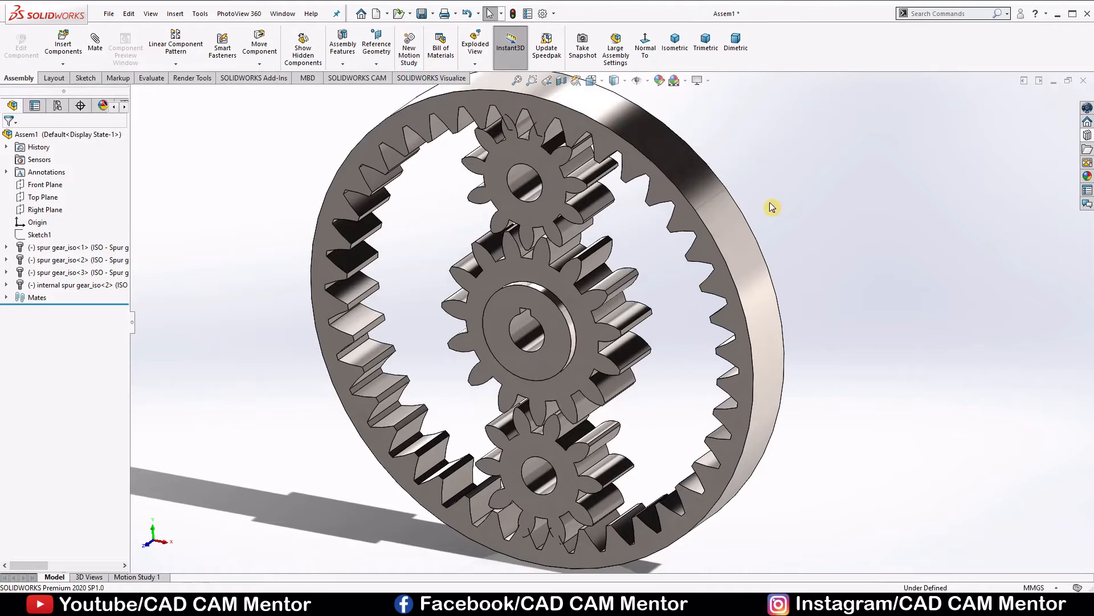
Using Move Component in a view normal to the gears, rotate the upper 11-tooth gear and the central gear until their teeth mesh
middle_drag(773, 207, 853, 184)
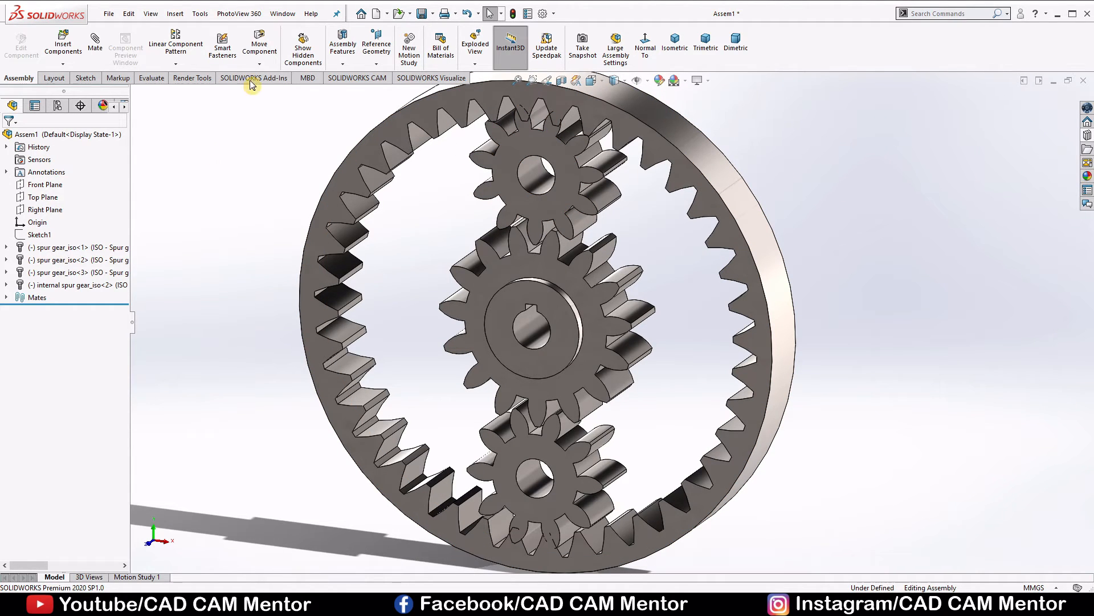
click(259, 46)
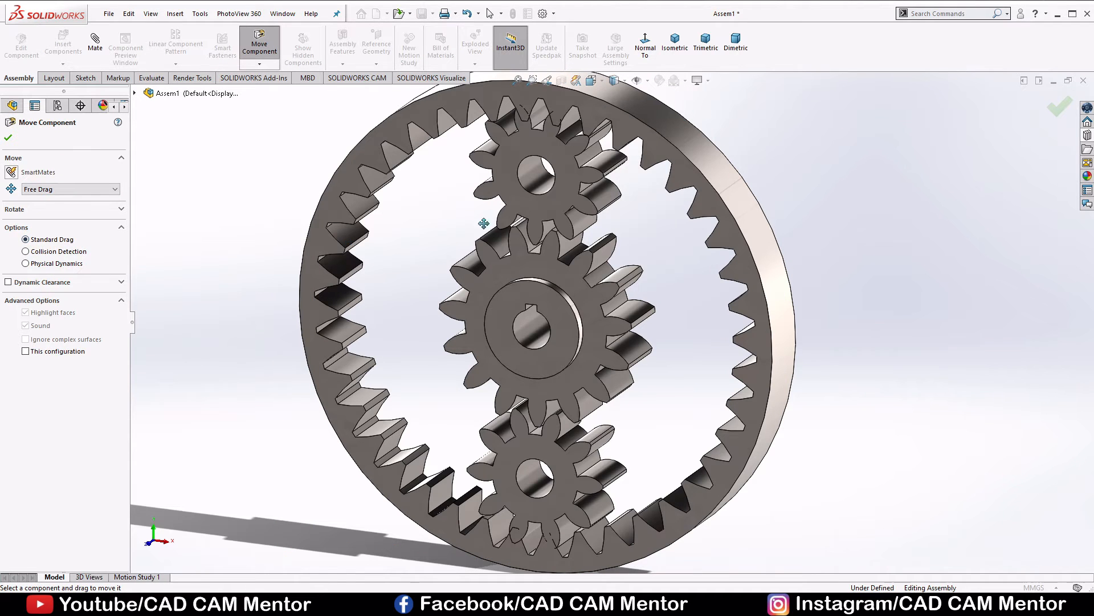
key(ctrl+1)
click(645, 46)
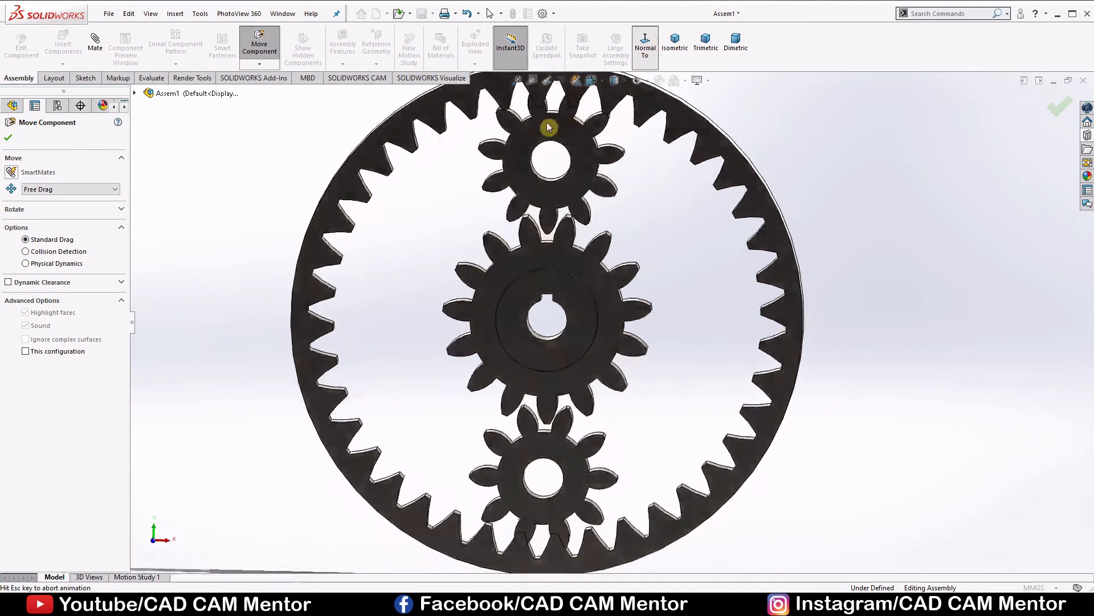
scroll(546, 123, up, 2)
scroll(546, 124, up, 2)
drag(592, 150, 626, 182)
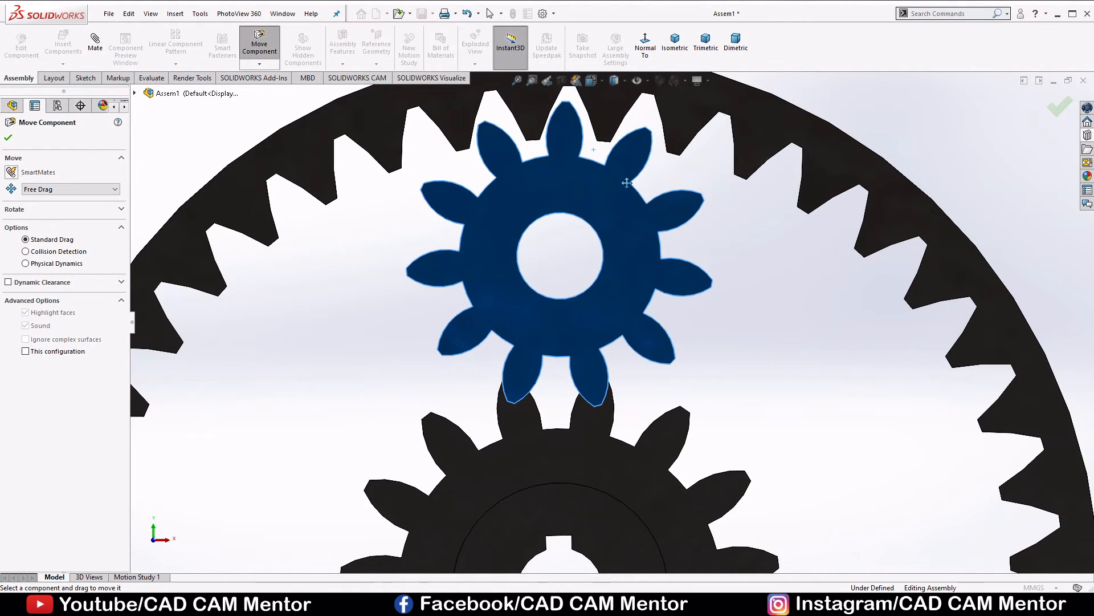
drag(548, 417, 589, 426)
scroll(589, 428, down, 5)
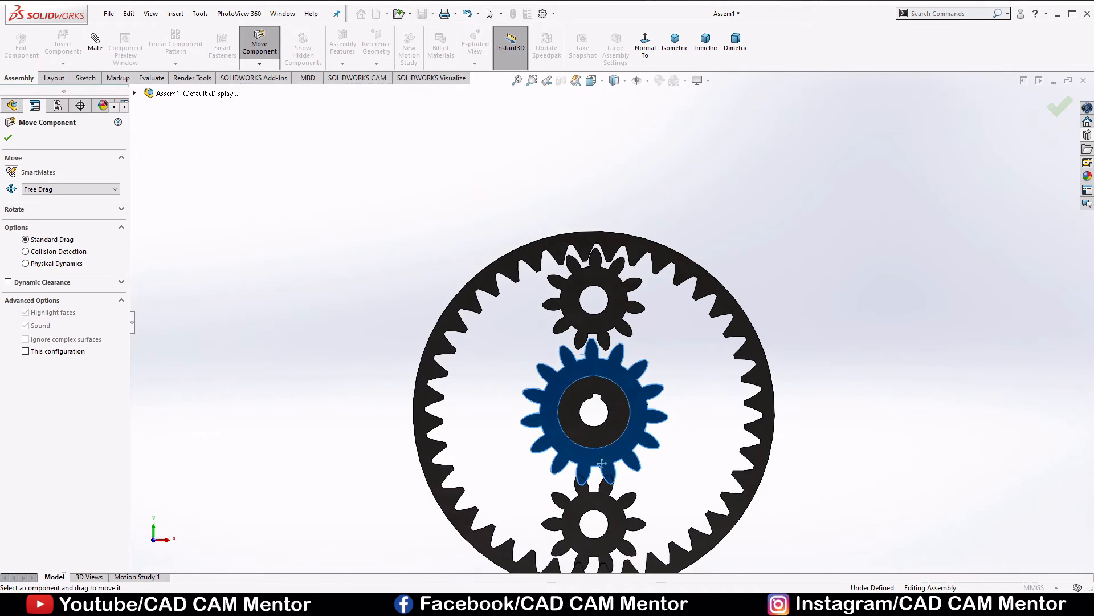
Rotate the lower 11-tooth gear until its teeth fit between those of the central gear and the ring gear
scroll(592, 496, up, 4)
scroll(592, 496, up, 3)
drag(562, 393, 578, 433)
scroll(604, 448, down, 5)
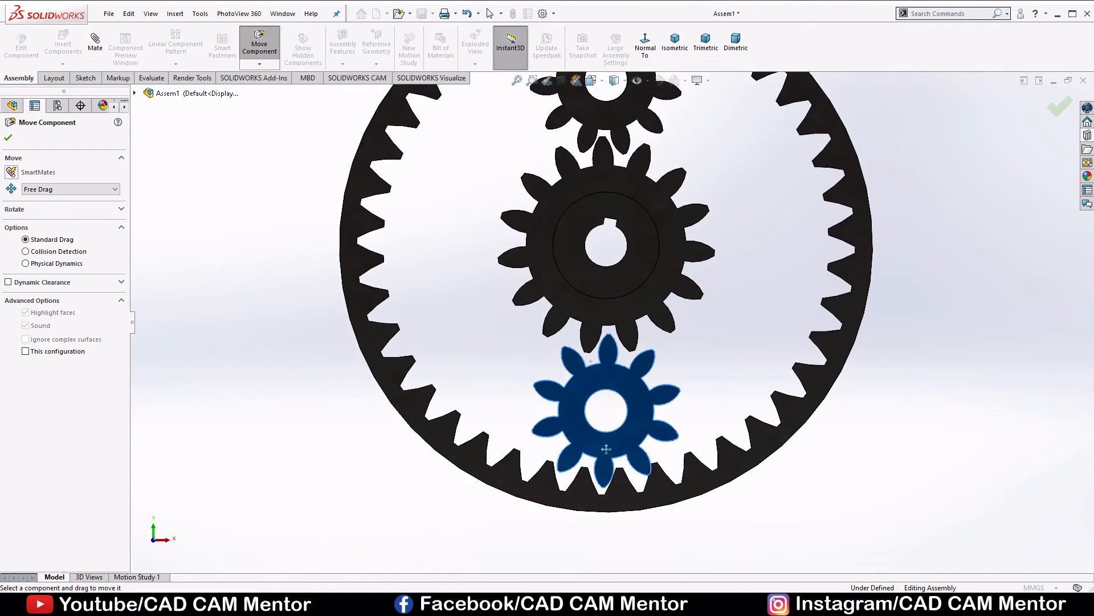
scroll(604, 448, up, 4)
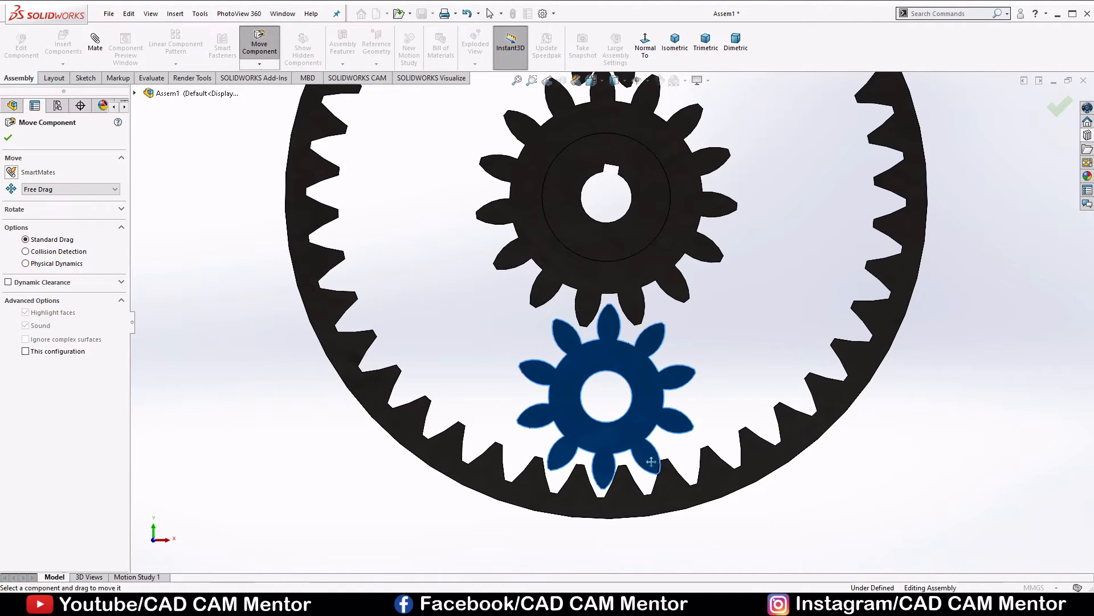
drag(651, 462, 649, 466)
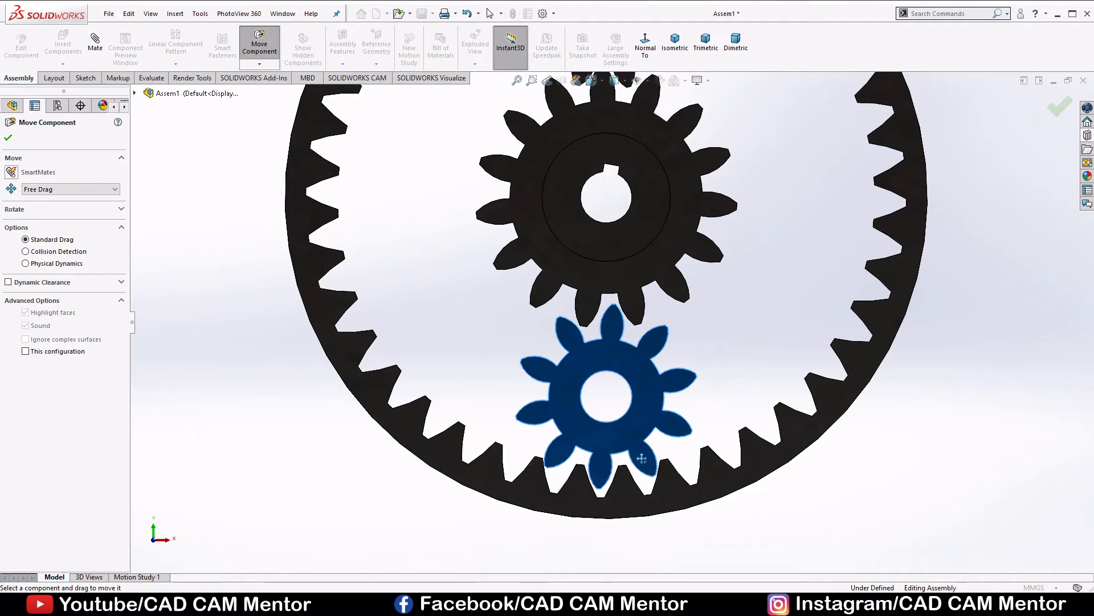
Drive the gear train with Physical Dynamics between all components by rotating the upper 11-tooth gear, and finish moving components
click(26, 264)
scroll(611, 260, up, 5)
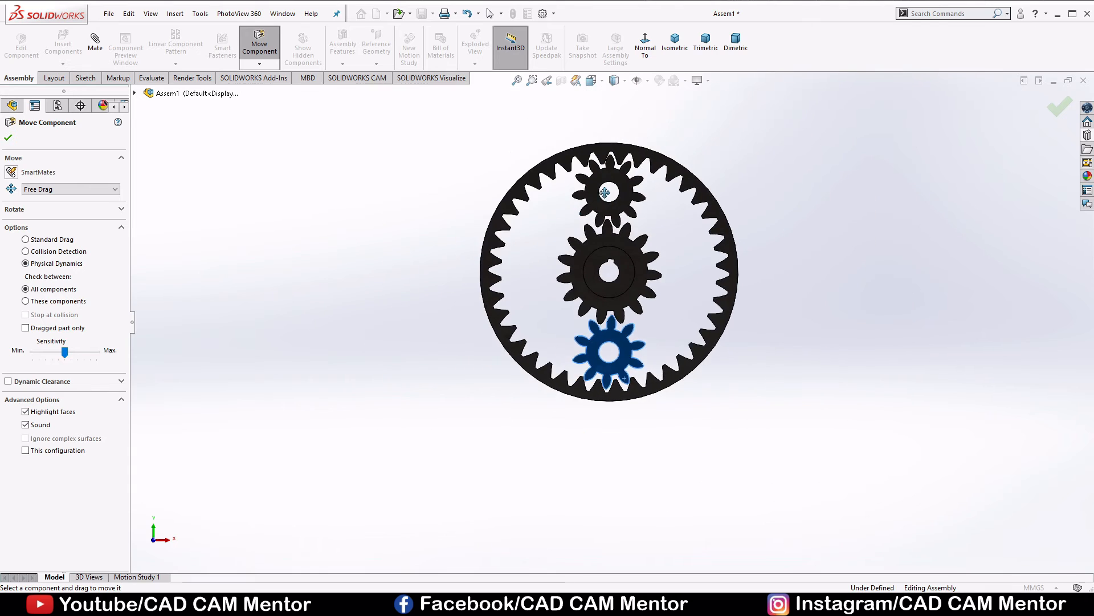
scroll(613, 197, down, 5)
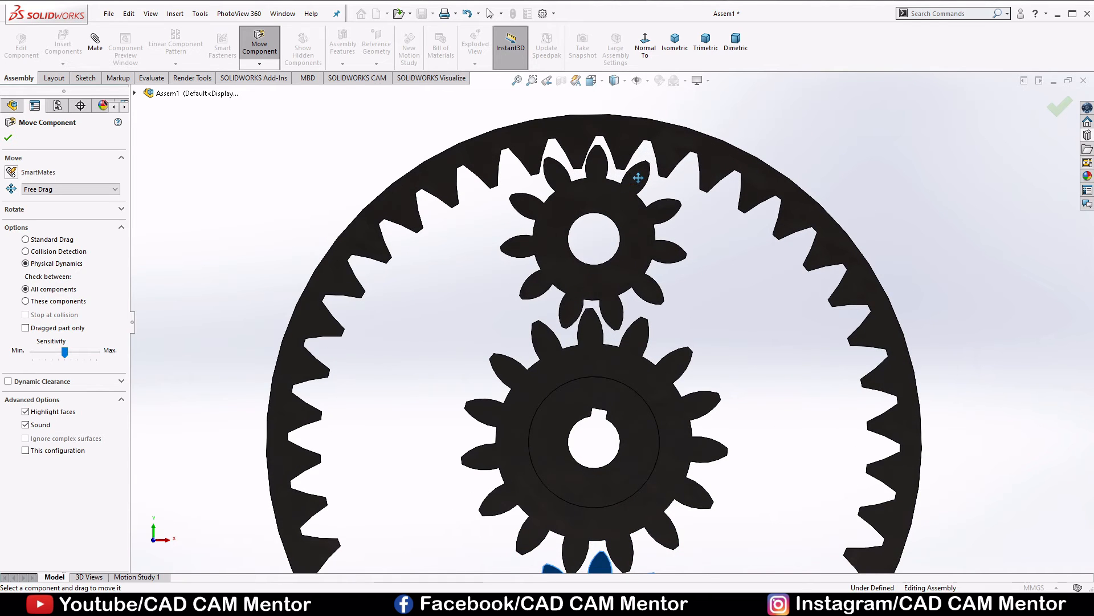
drag(643, 180, 657, 365)
drag(656, 308, 656, 305)
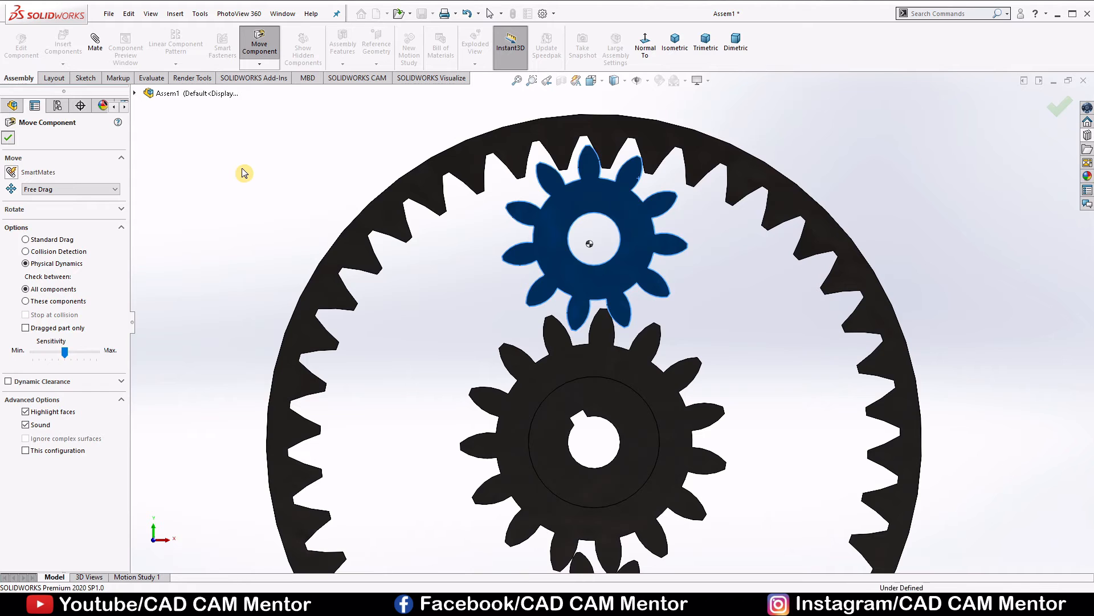
Apply the polished steel appearance from the Metal > Steel library to the body of the internal ring gear
scroll(794, 340, up, 4)
scroll(782, 334, down, 1)
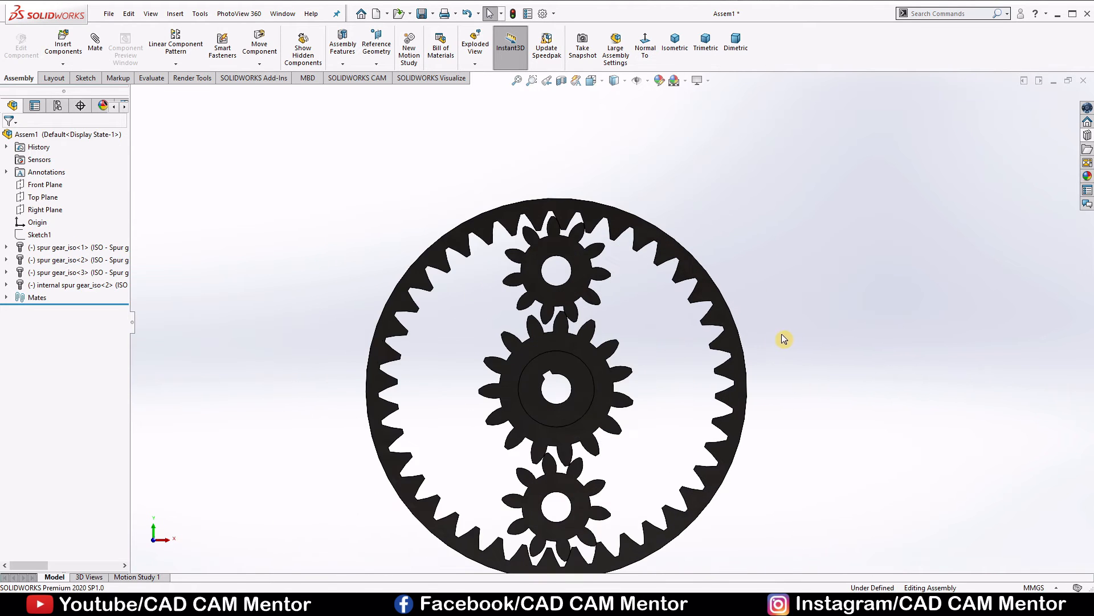
middle_drag(782, 334, 704, 374)
scroll(704, 374, down, 1)
scroll(702, 377, up, 2)
scroll(699, 375, down, 2)
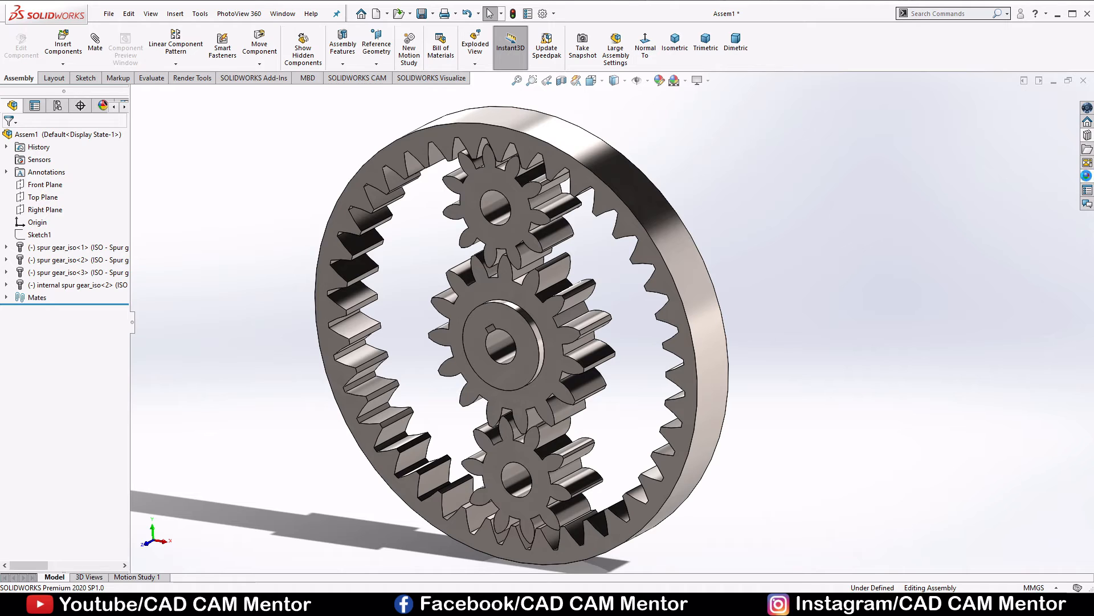
click(1088, 177)
click(915, 116)
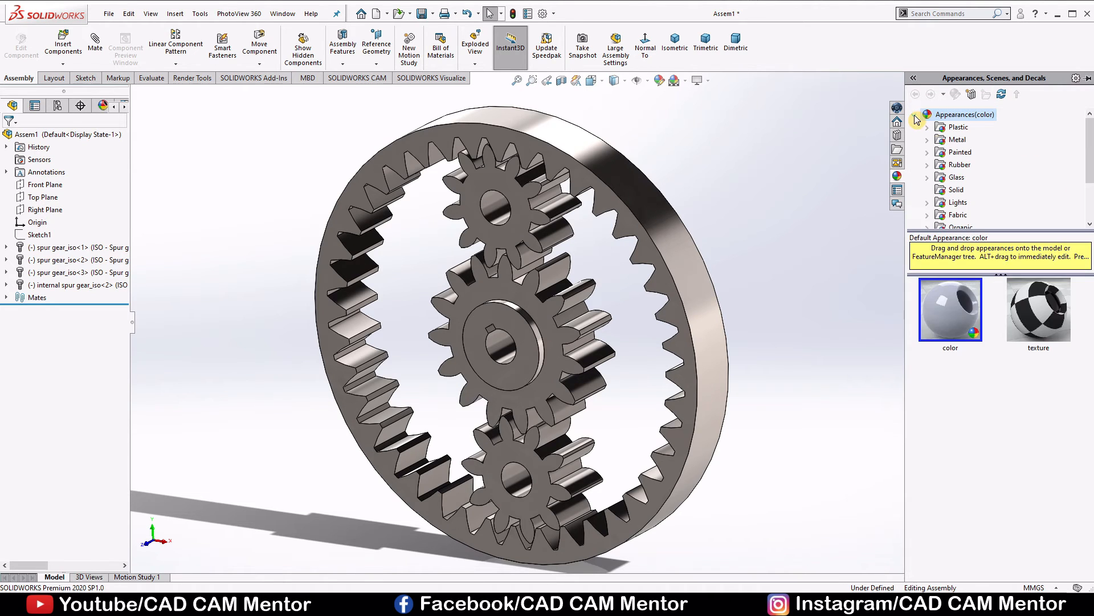
click(928, 140)
click(968, 127)
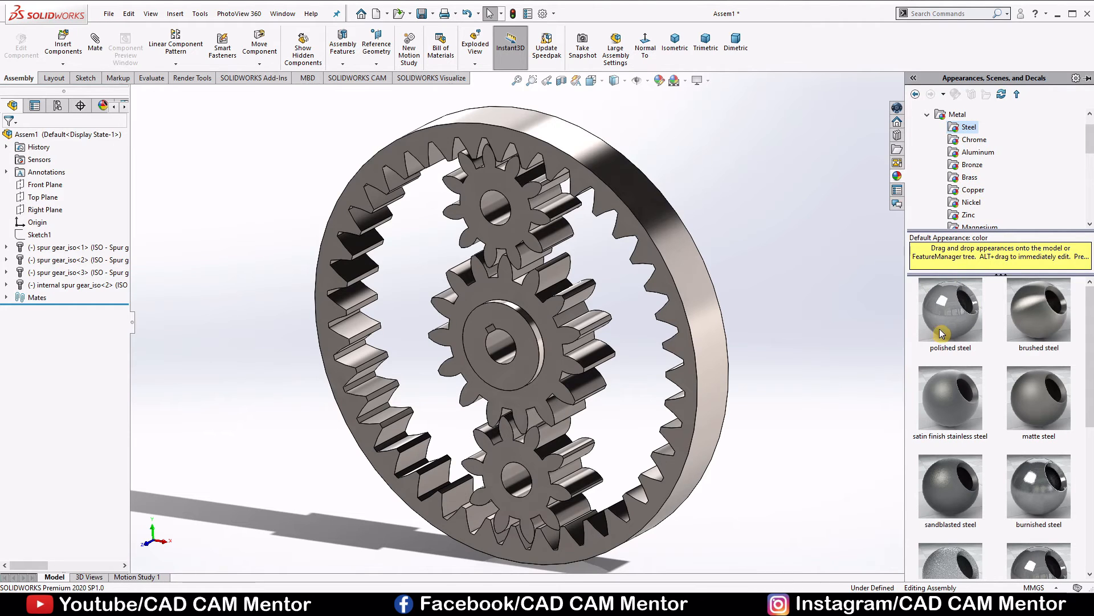
mouse_move(949, 321)
drag(949, 321, 698, 310)
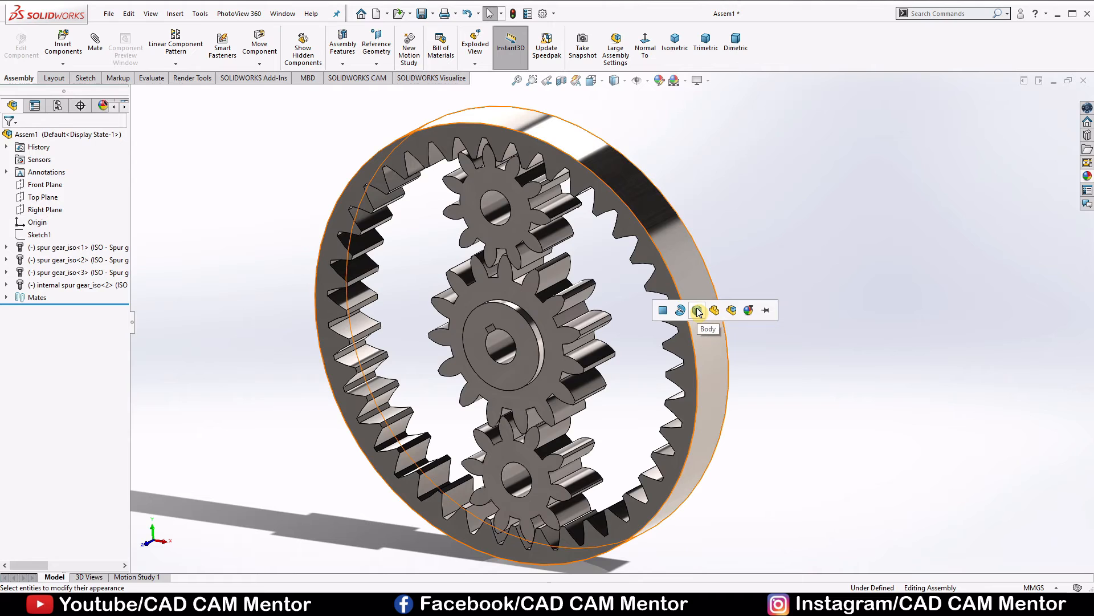
click(698, 310)
Copy the internal ring gear's appearance and paste it onto the central 15-tooth gear
middle_drag(764, 310, 768, 297)
scroll(528, 320, down, 4)
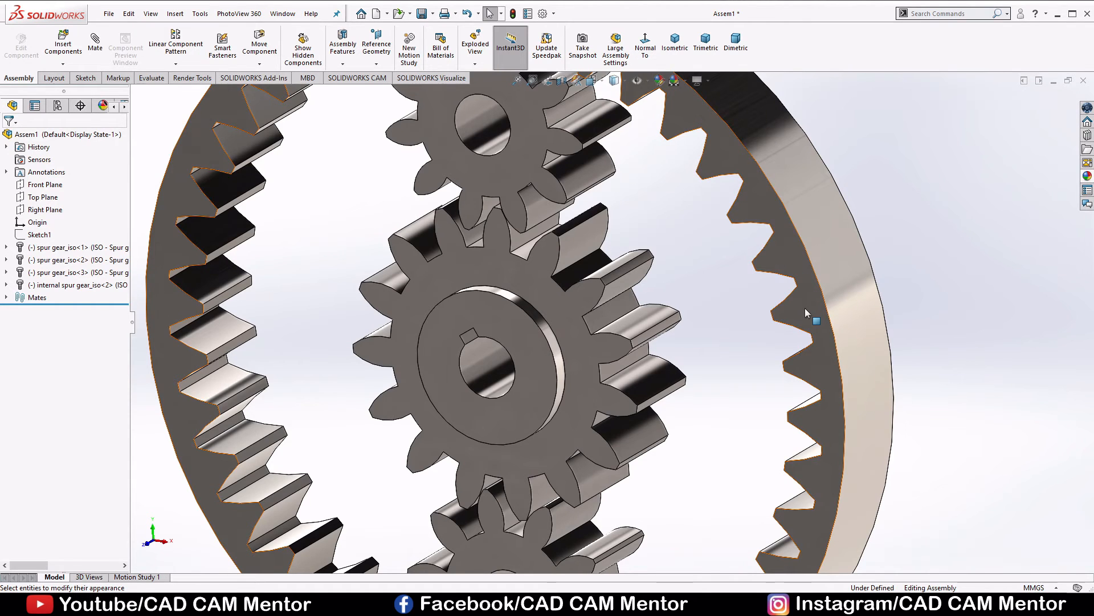
scroll(805, 307, up, 3)
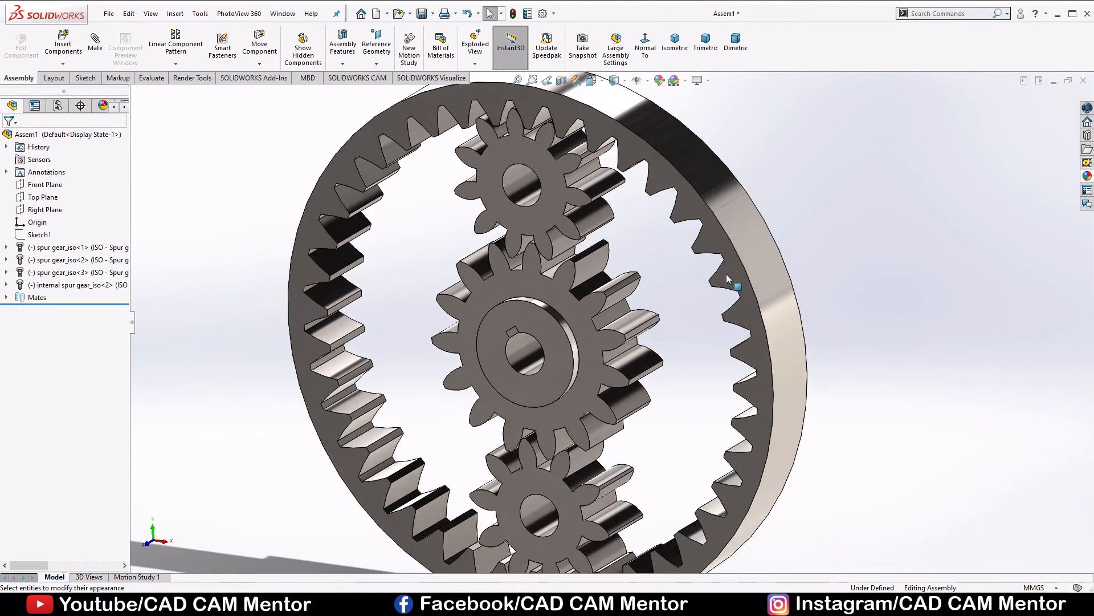
click(727, 275)
right_click(727, 275)
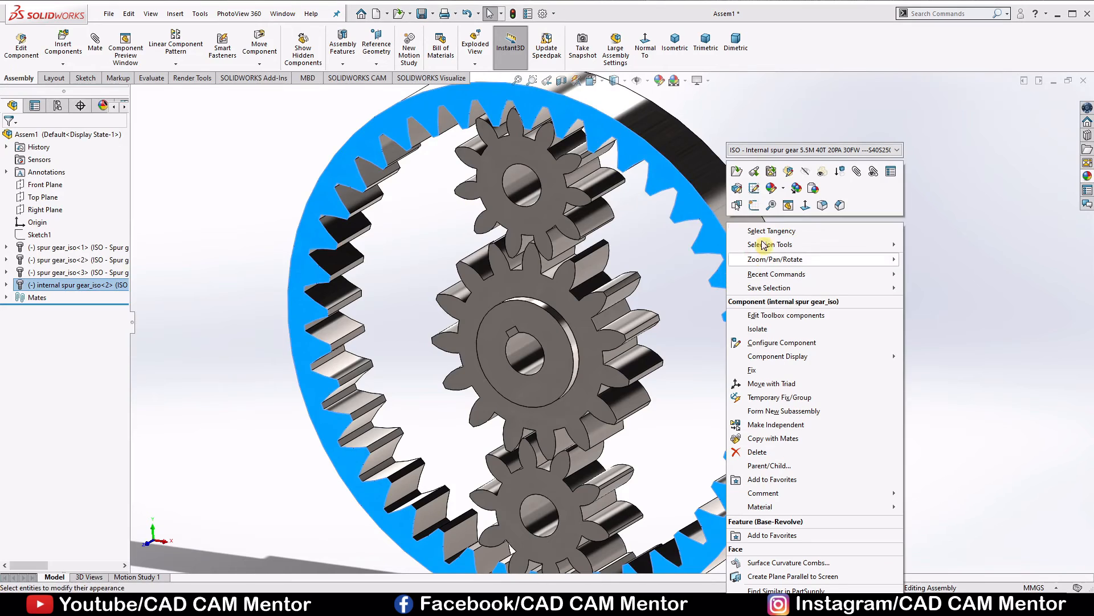
click(796, 189)
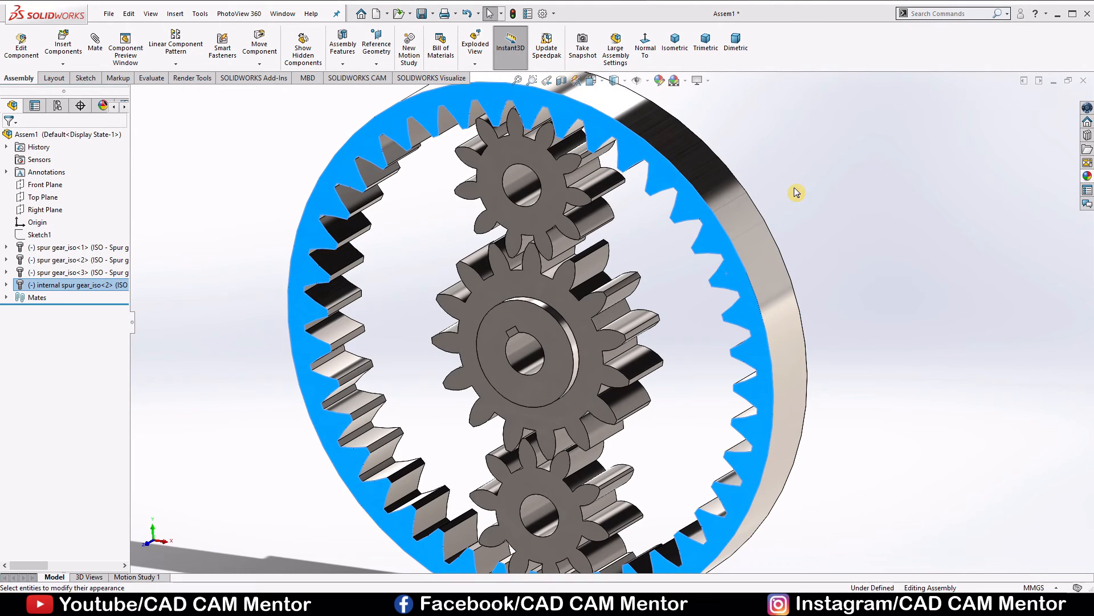
click(580, 317)
right_click(580, 317)
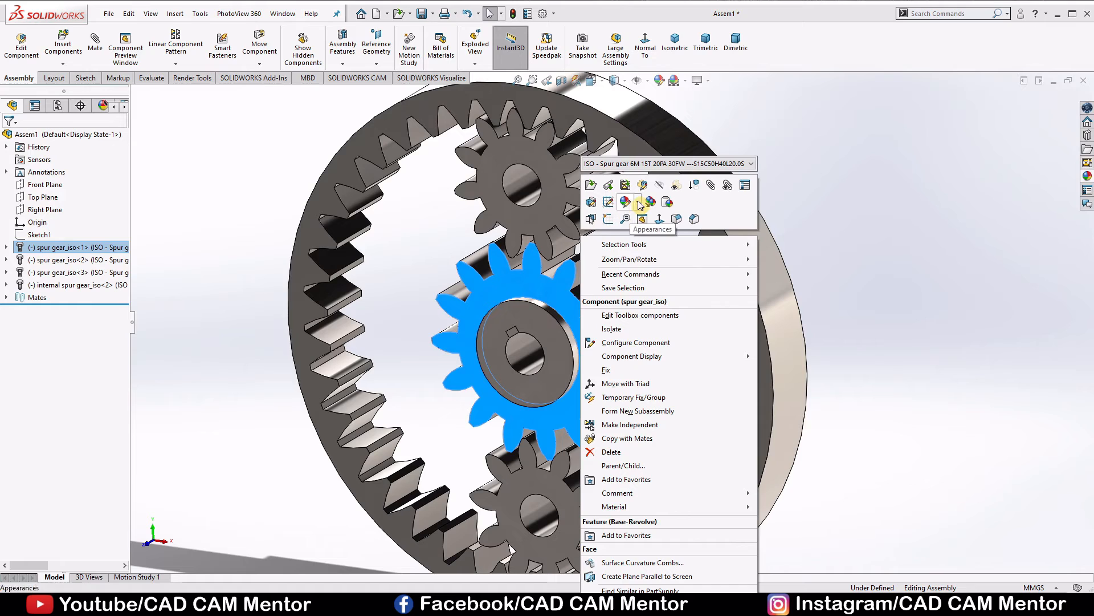
click(670, 204)
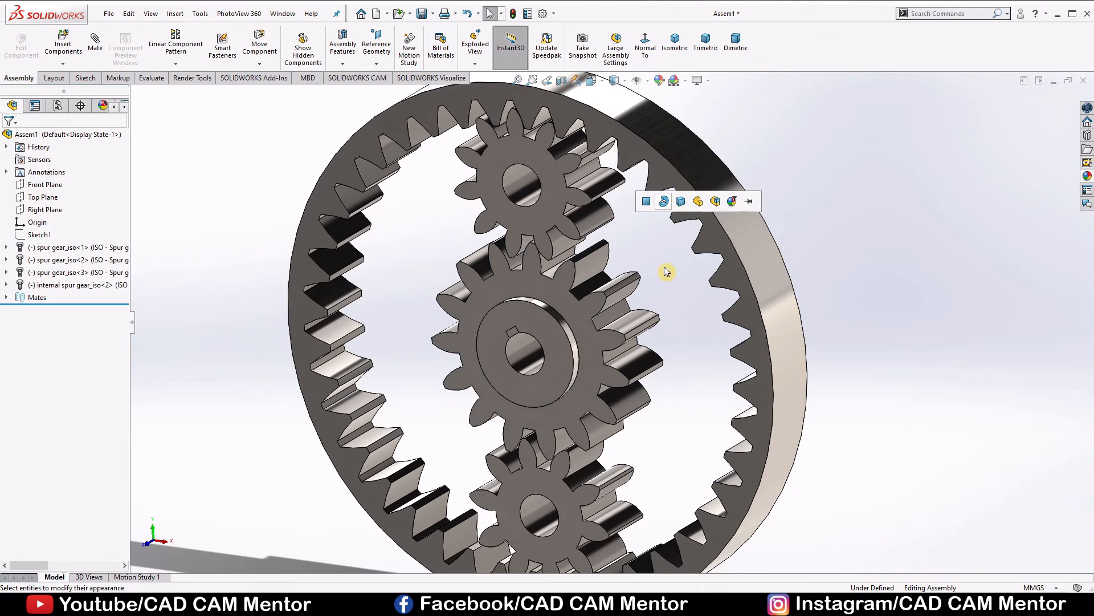
Apply the polished steel appearance to the bodies of the upper and lower 11-tooth gears
click(1087, 176)
mouse_move(956, 304)
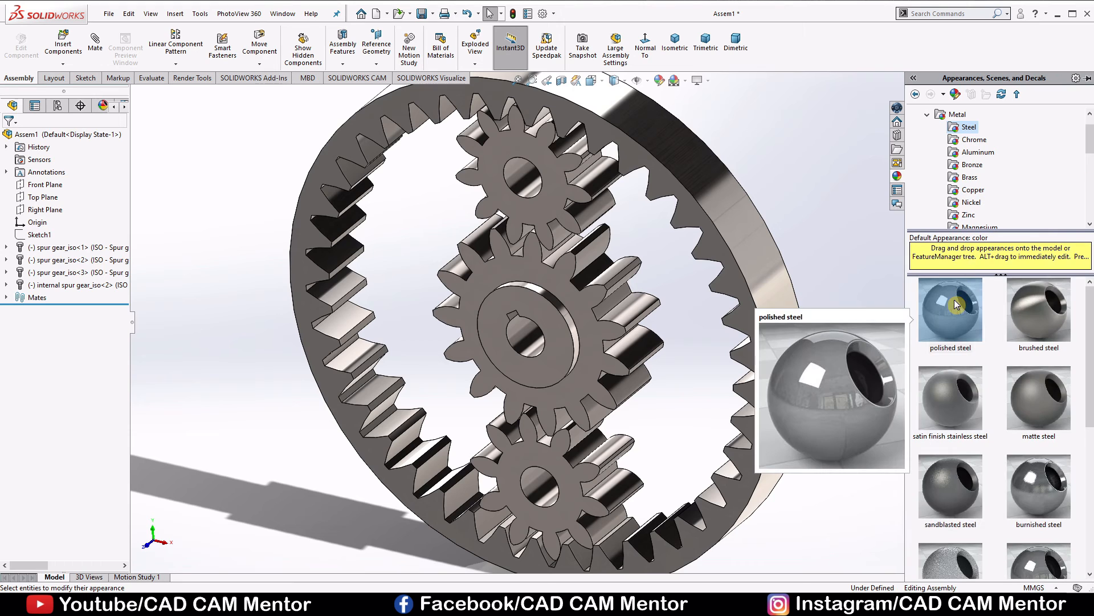
drag(957, 304, 551, 176)
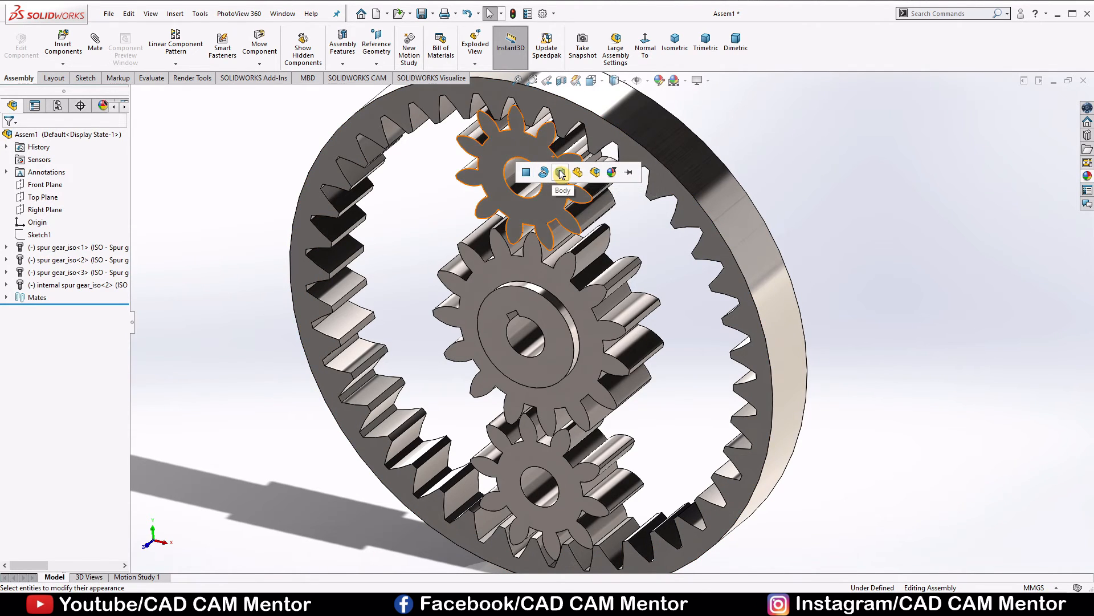
click(561, 173)
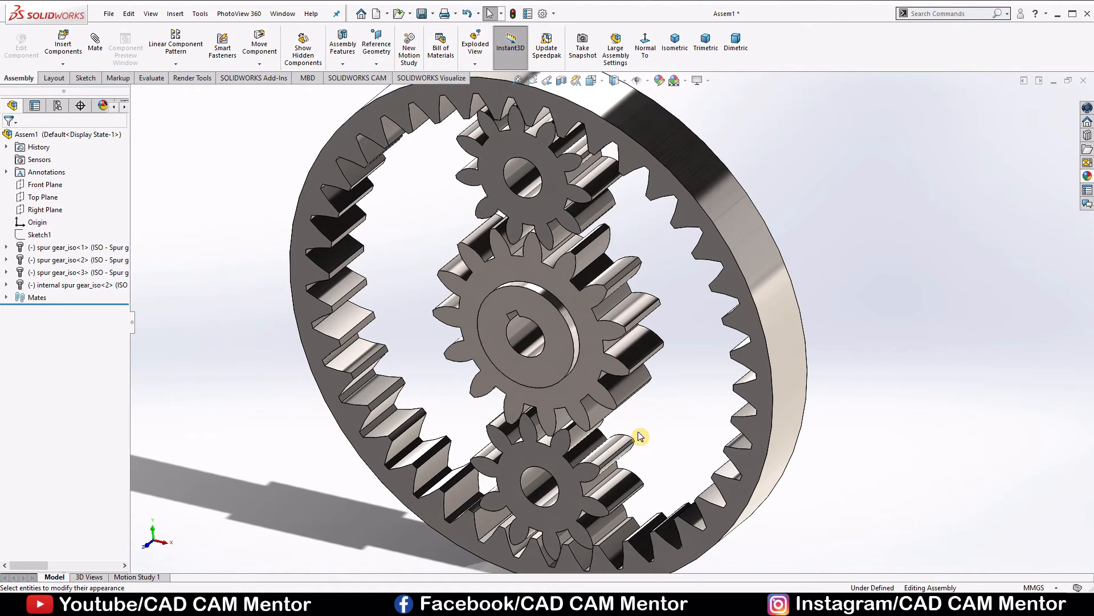
click(1087, 177)
drag(953, 302, 570, 482)
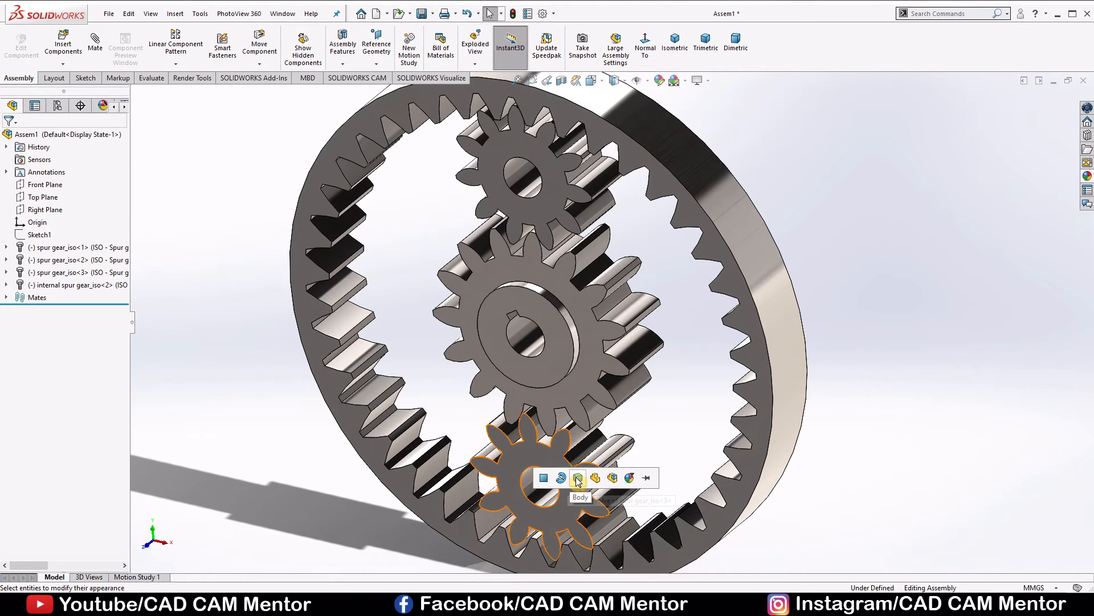
click(579, 482)
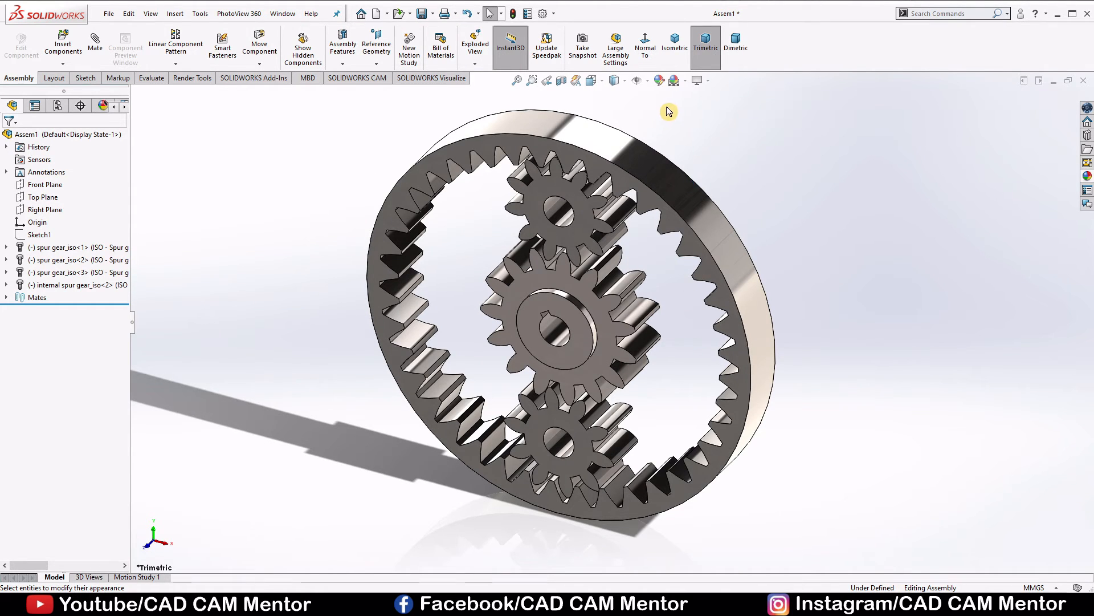
Try a red appearance colour (192, 0, 0) on the internal ring gear at component level and discard it
click(660, 82)
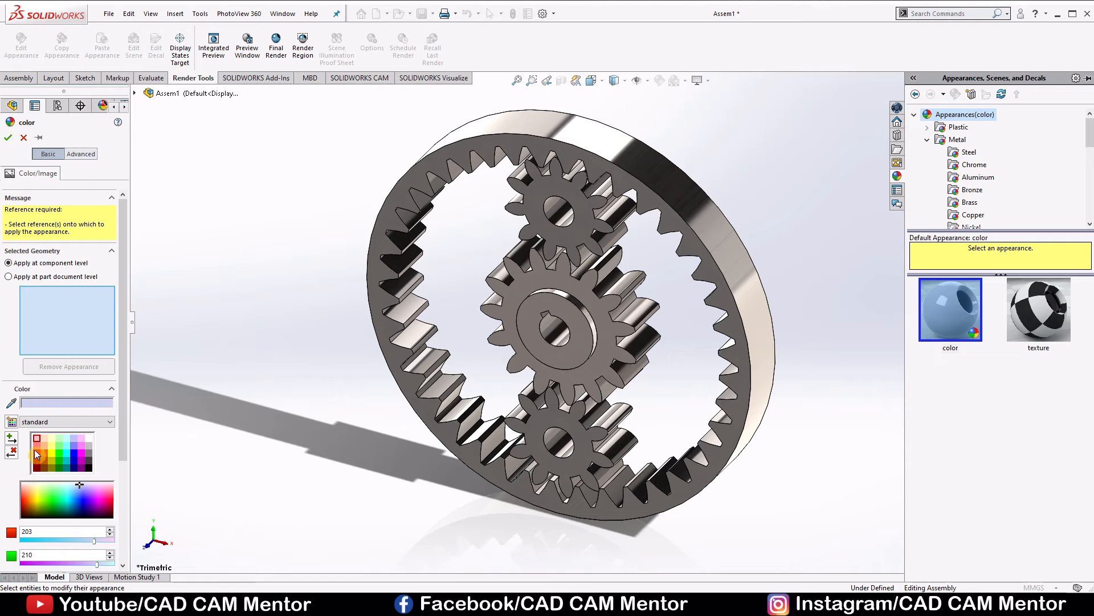
click(36, 460)
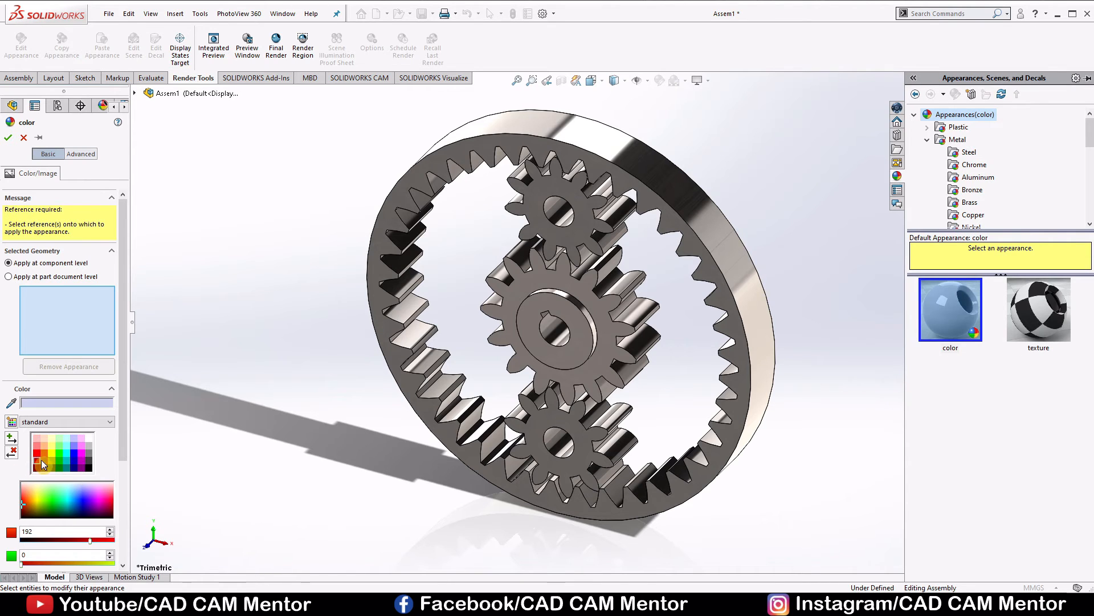
click(730, 258)
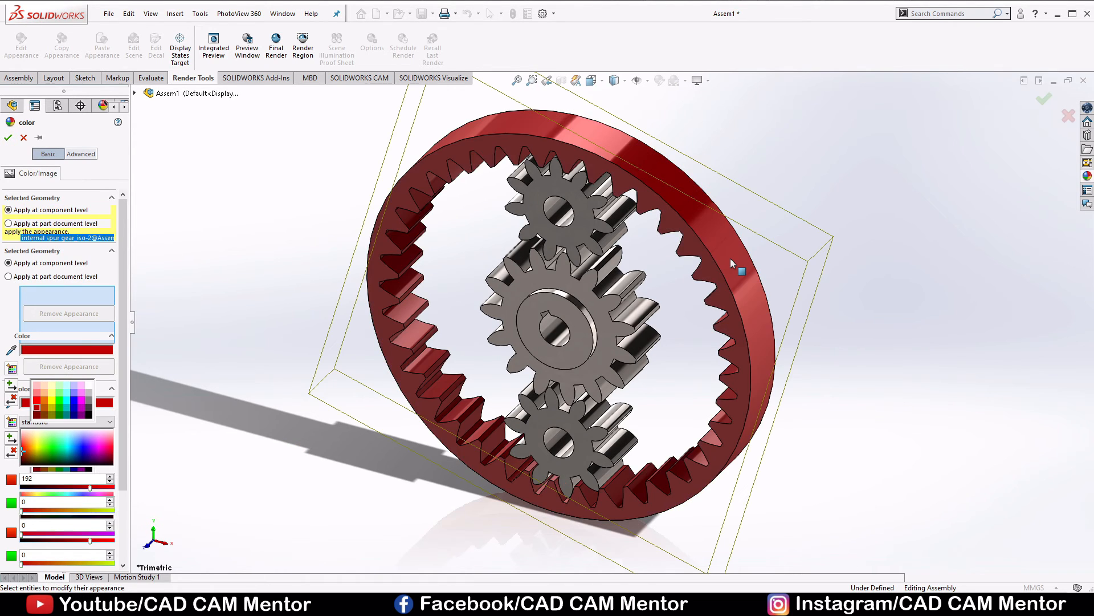
mouse_move(779, 344)
middle_down()
mouse_move(778, 298)
mouse_move(778, 337)
middle_up()
scroll(726, 338, down, 2)
scroll(725, 339, up, 3)
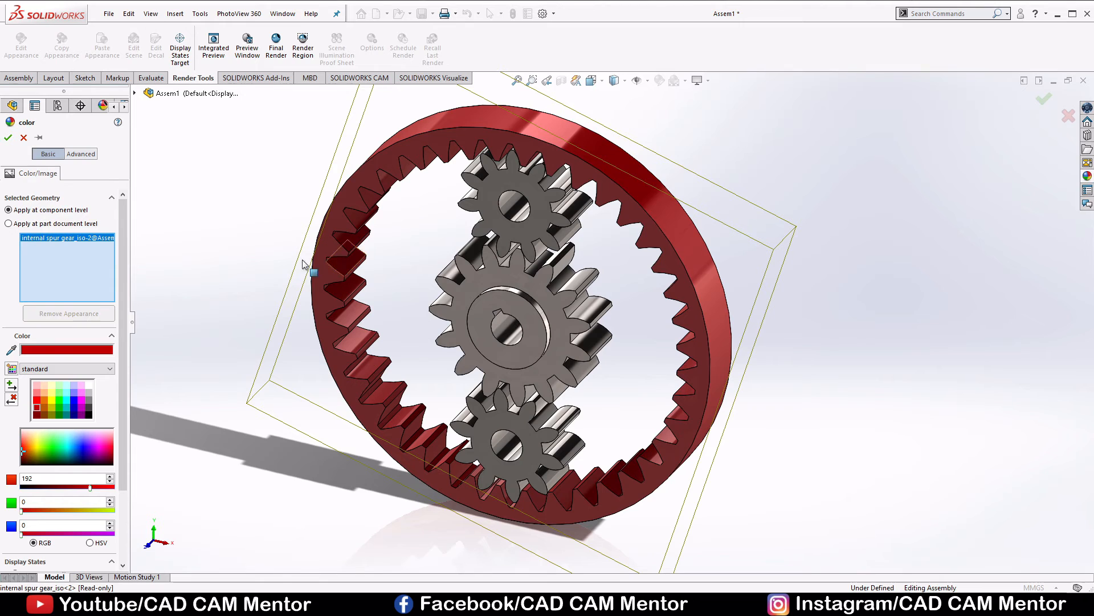
click(24, 140)
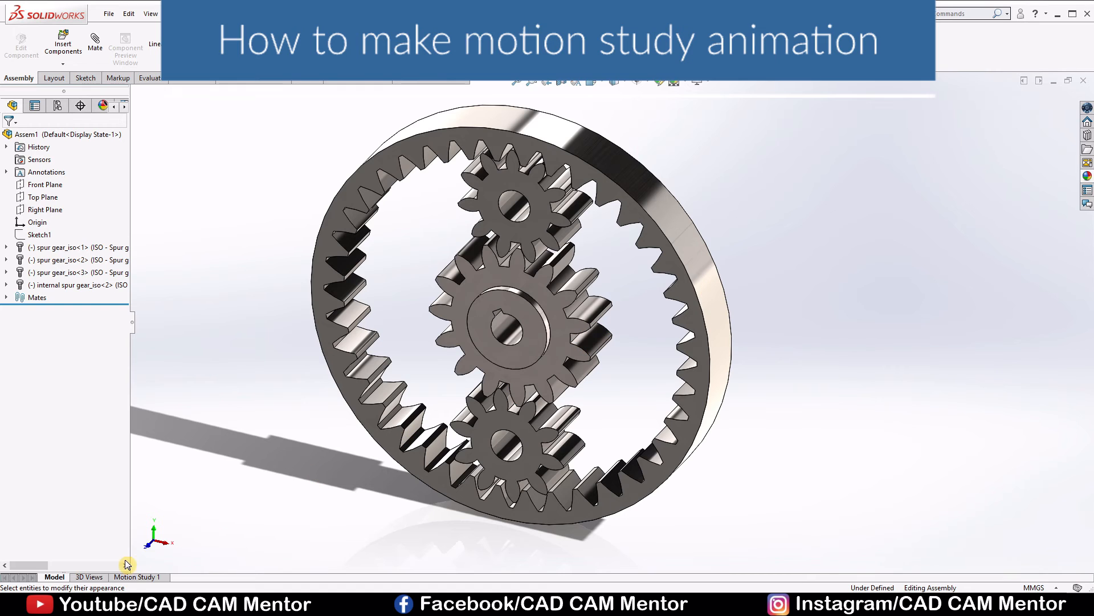
Open Motion Study 1, check that MotionManager is enabled among the toolbars, and expand the study's timeline
click(135, 576)
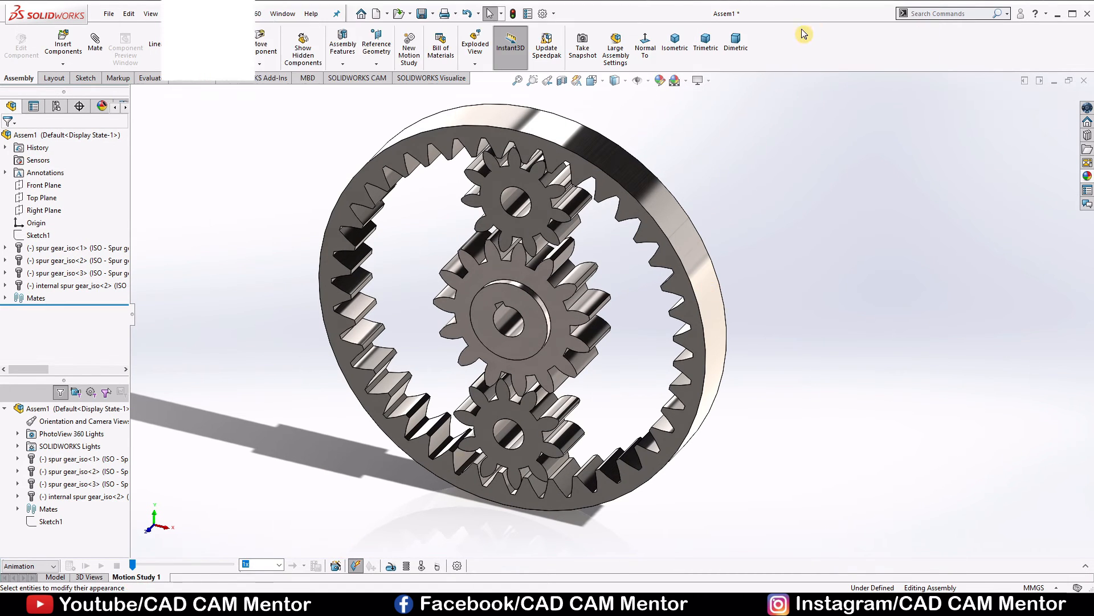
right_click(797, 44)
mouse_move(826, 90)
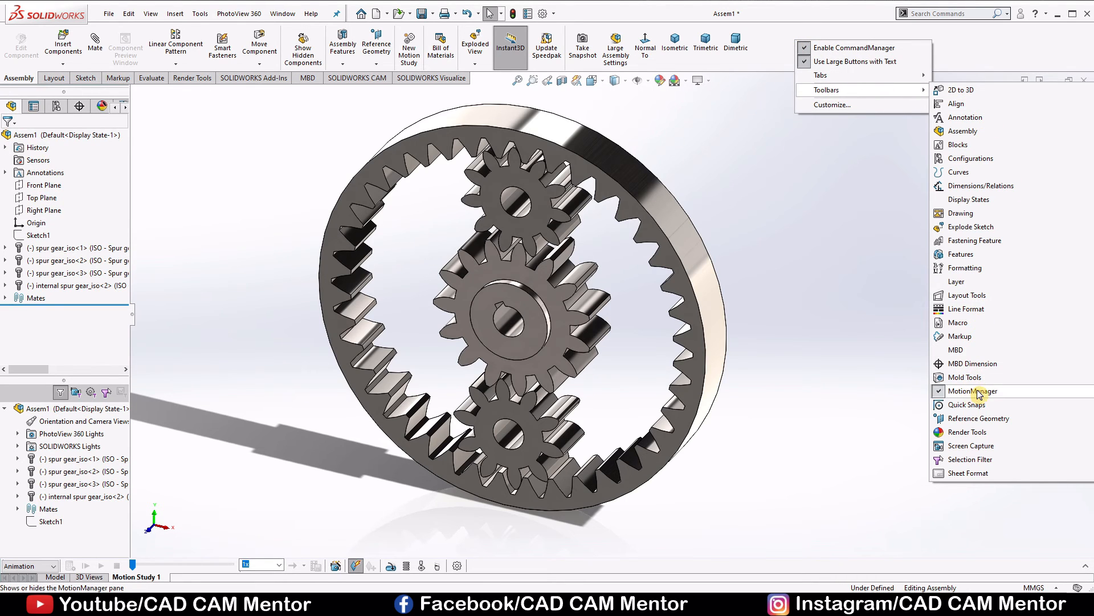
click(830, 395)
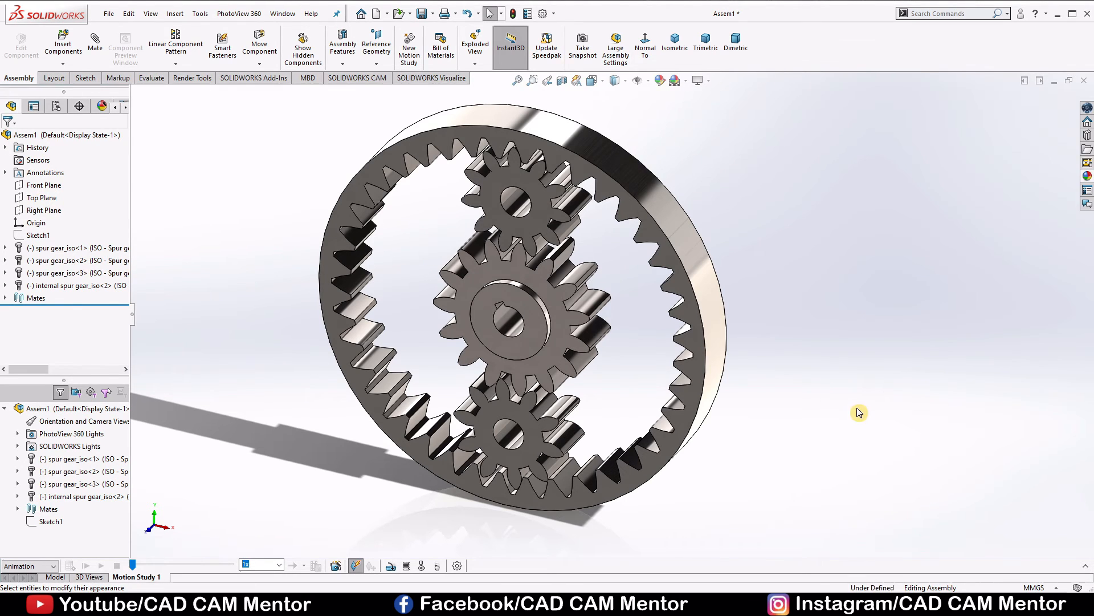
click(1085, 568)
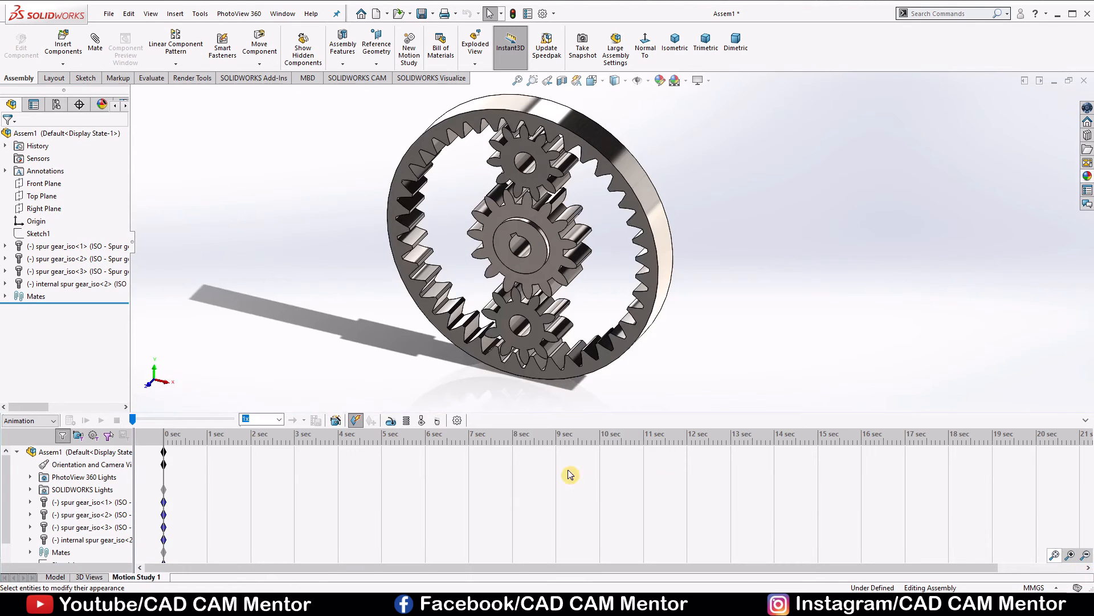
Load the SOLIDWORKS Motion add-in and set the study type of Motion Study 1 to Motion Analysis
click(54, 420)
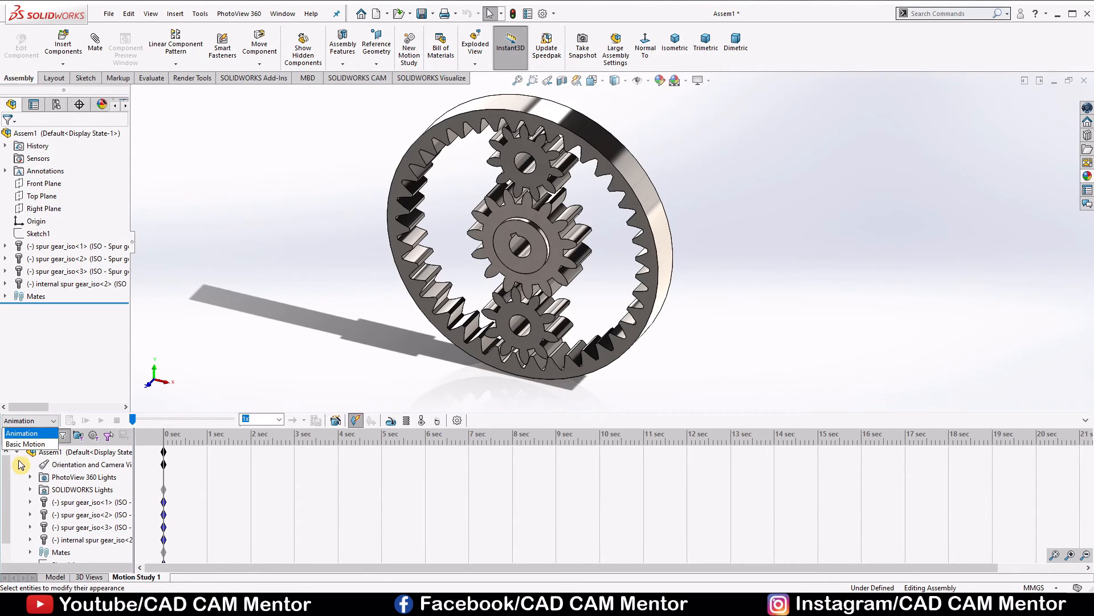
click(48, 432)
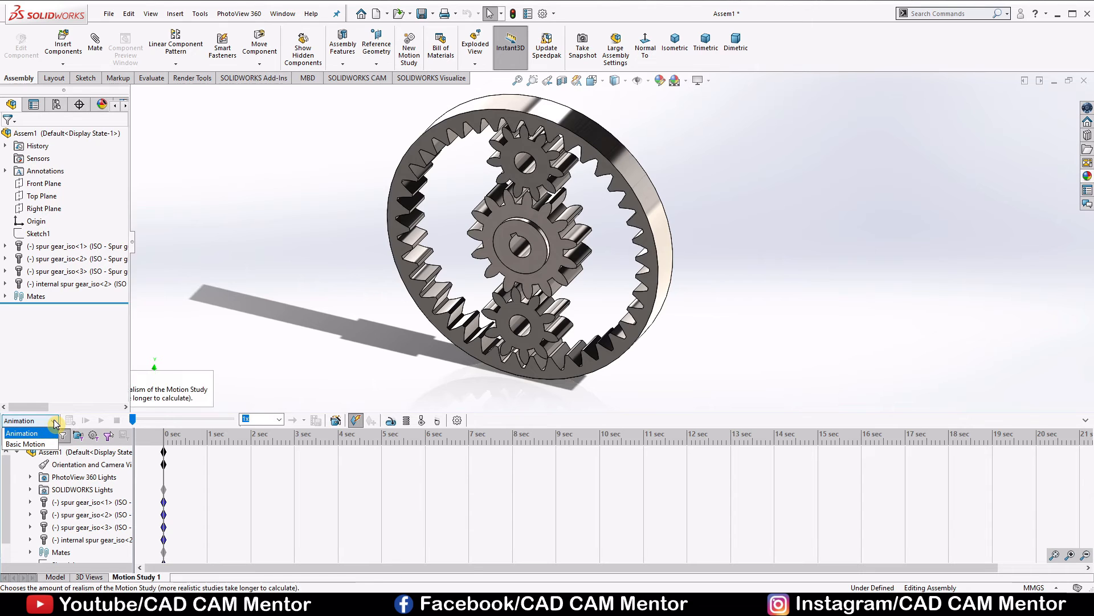
click(245, 78)
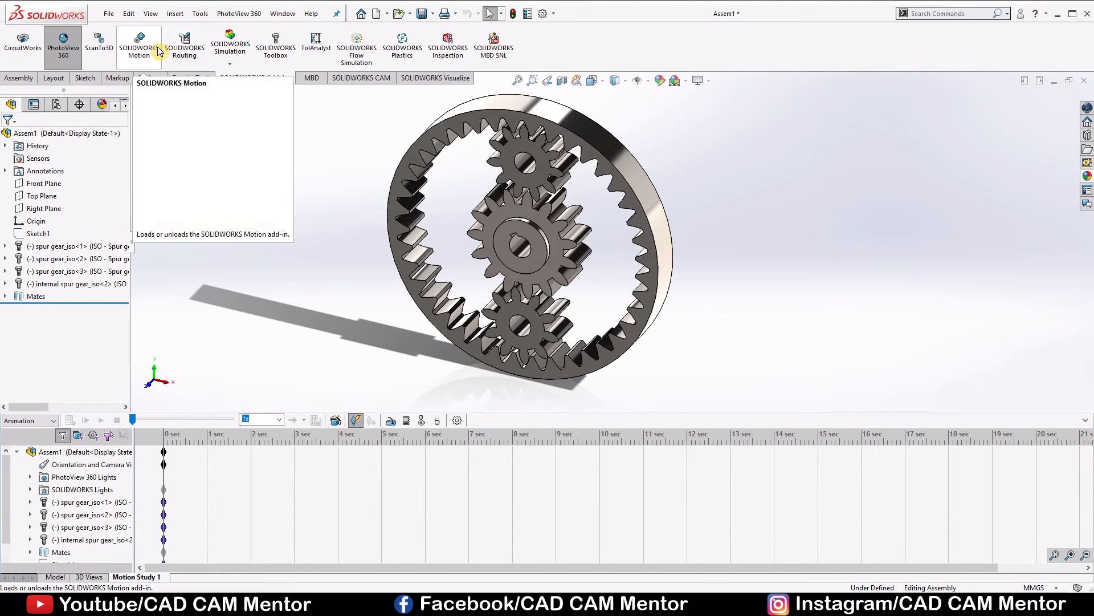
click(140, 49)
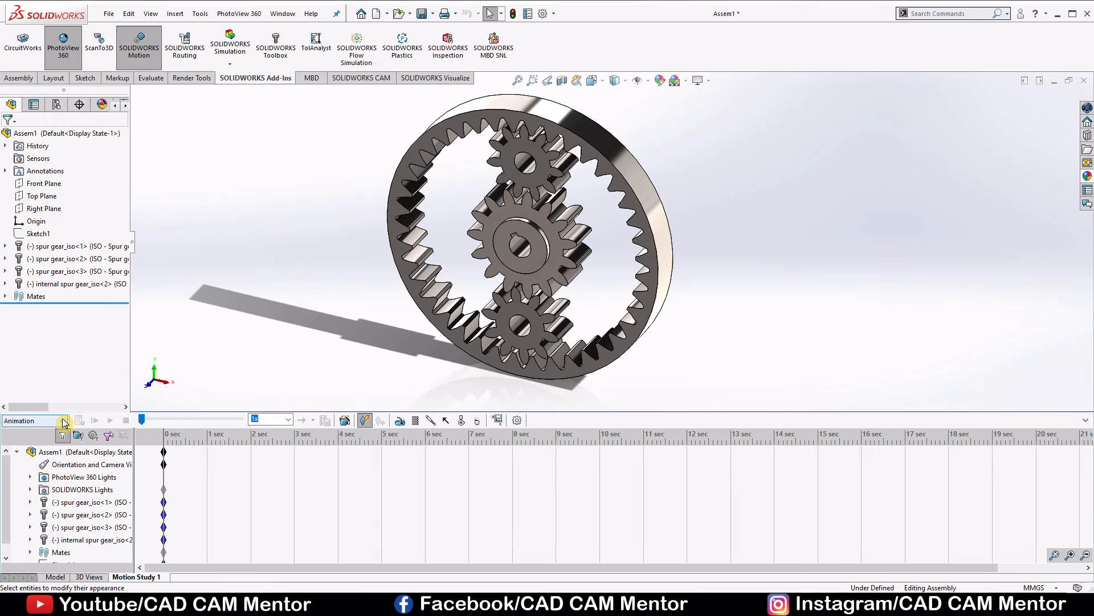
click(60, 421)
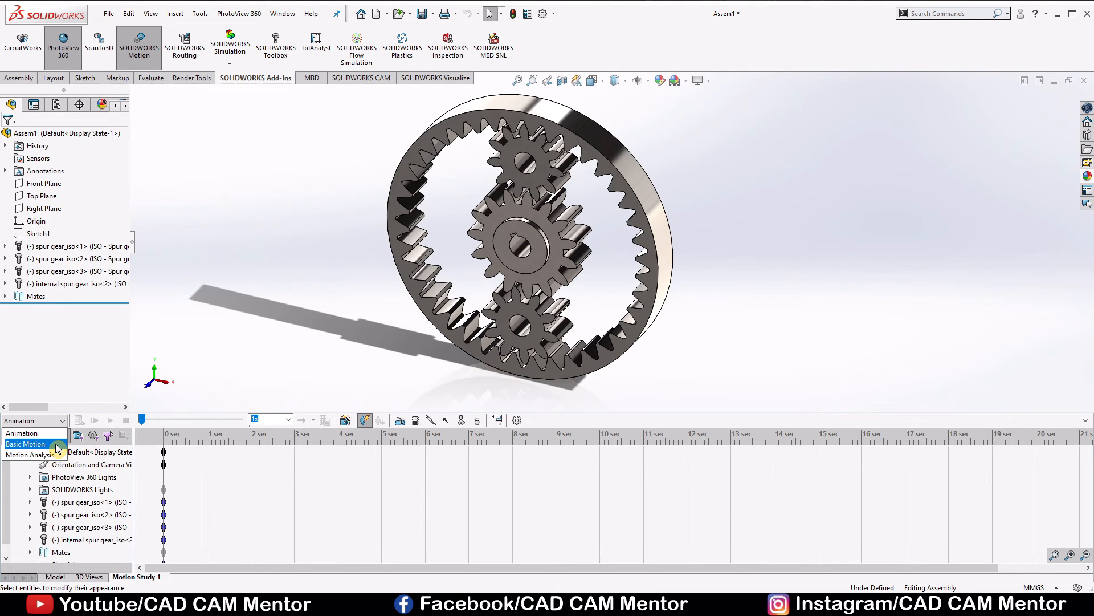
click(46, 456)
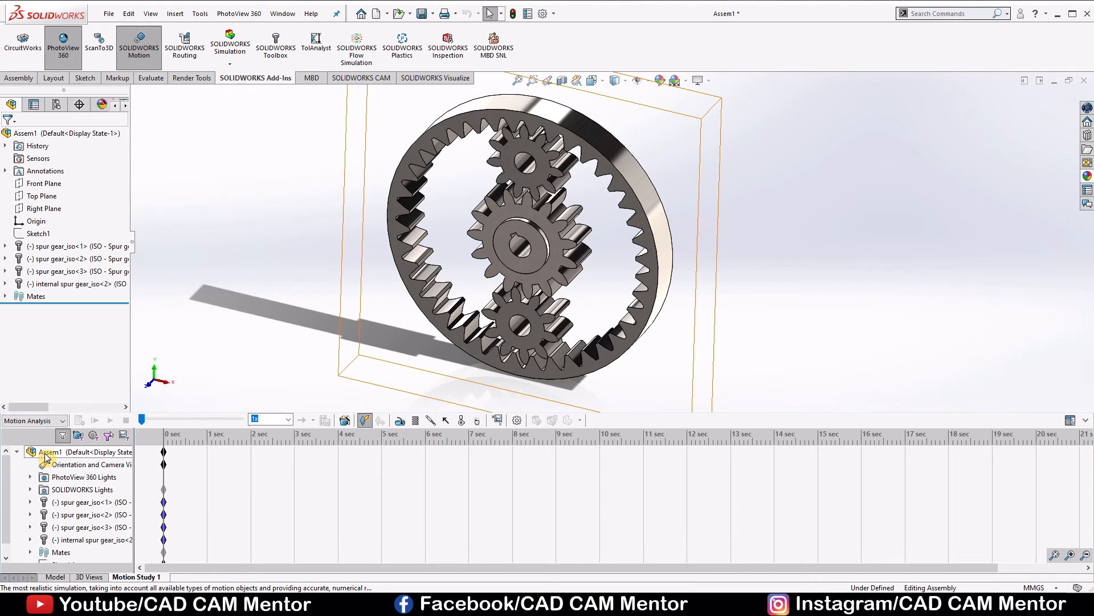
Set the Motion Analysis frame rate to 30 frames per second in the motion study properties
click(519, 422)
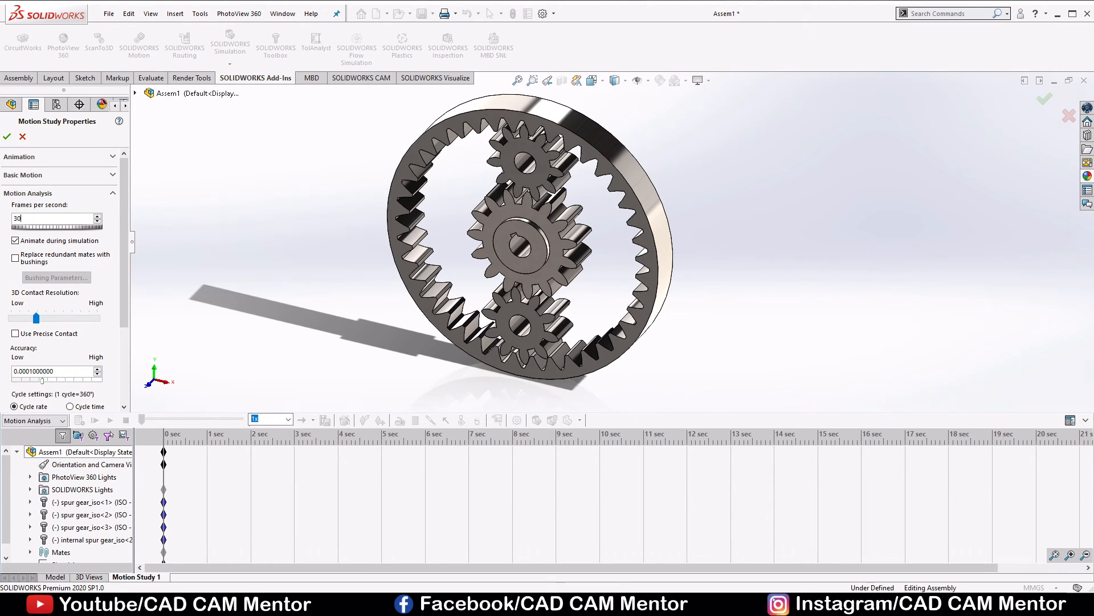
click(7, 137)
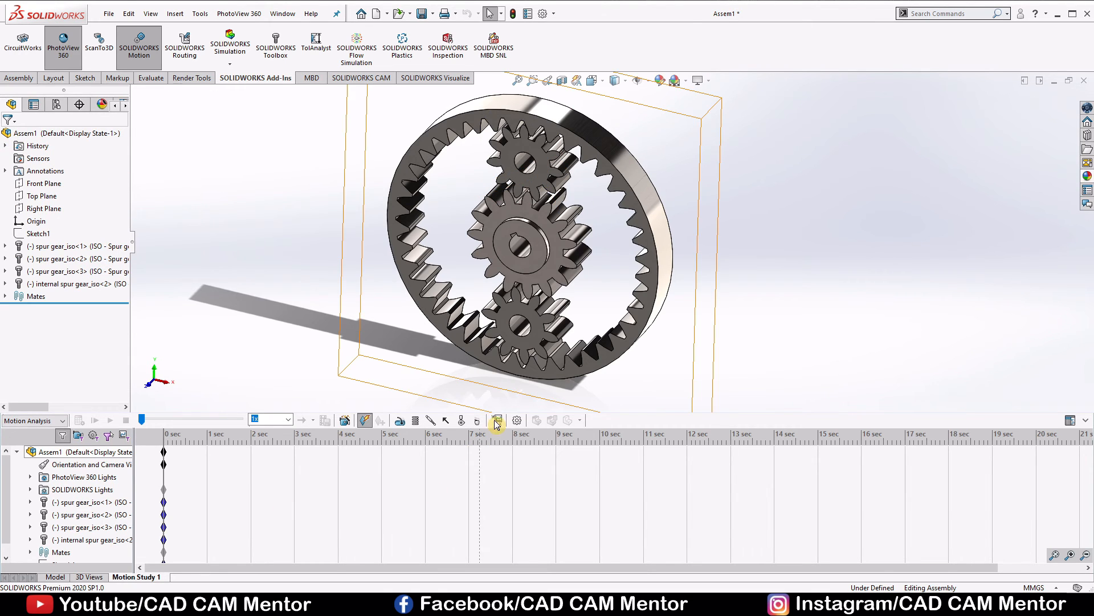
Add a solid body contact between the internal ring gear and the upper, central and lower spur gears, keeping the Acrylic materials
click(462, 421)
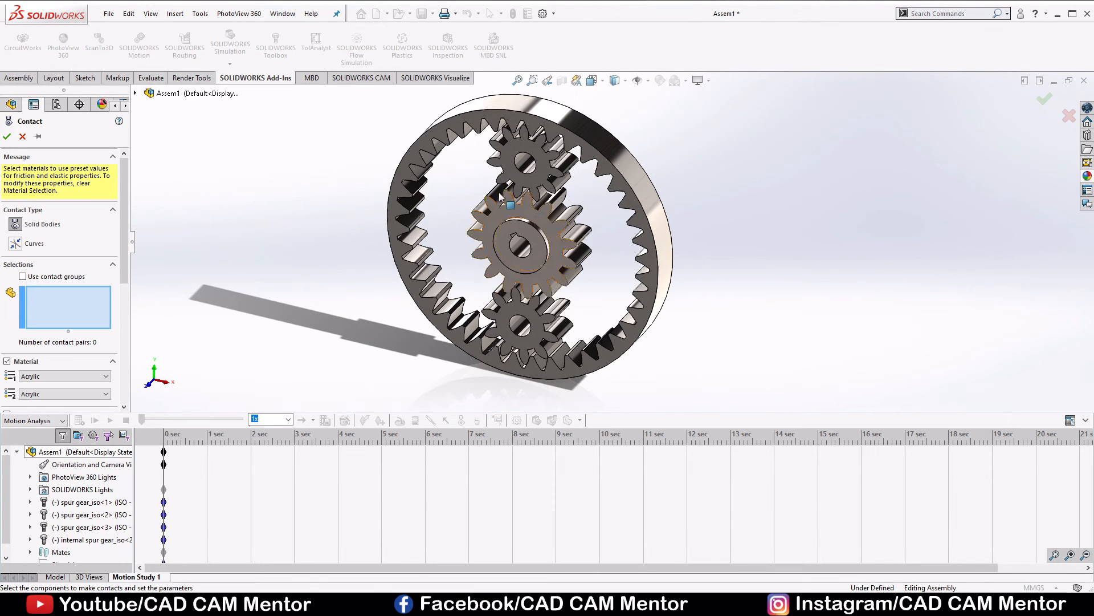
click(557, 134)
click(545, 199)
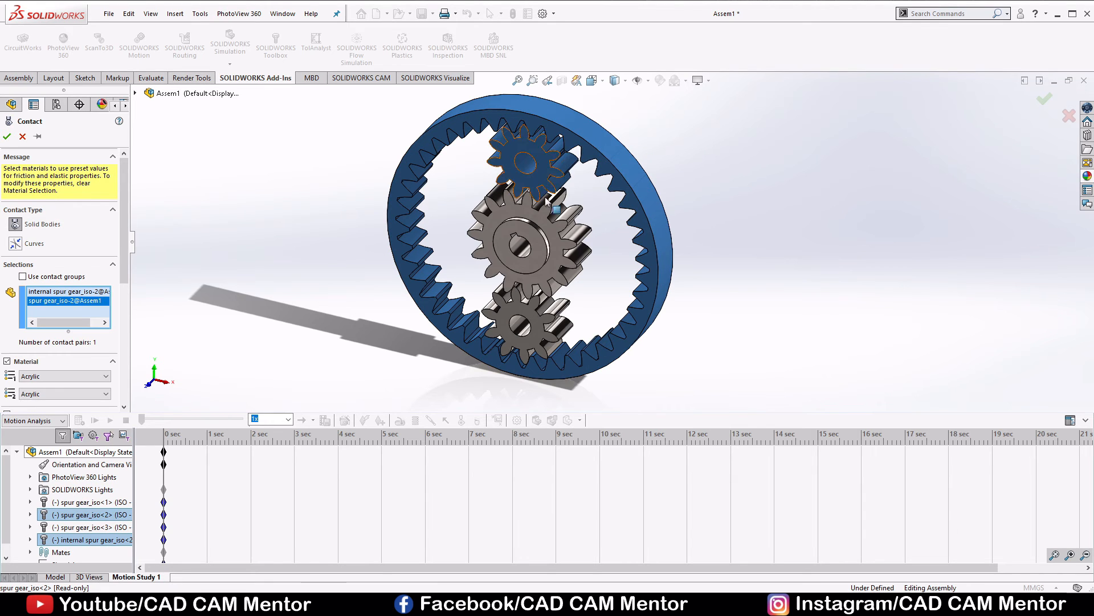
click(548, 235)
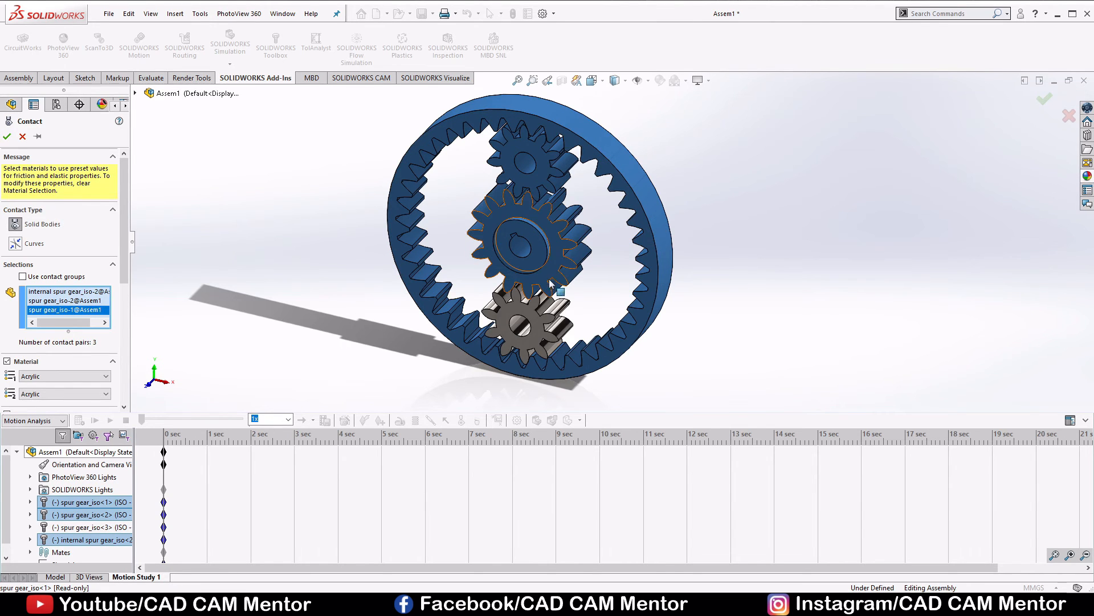
click(540, 329)
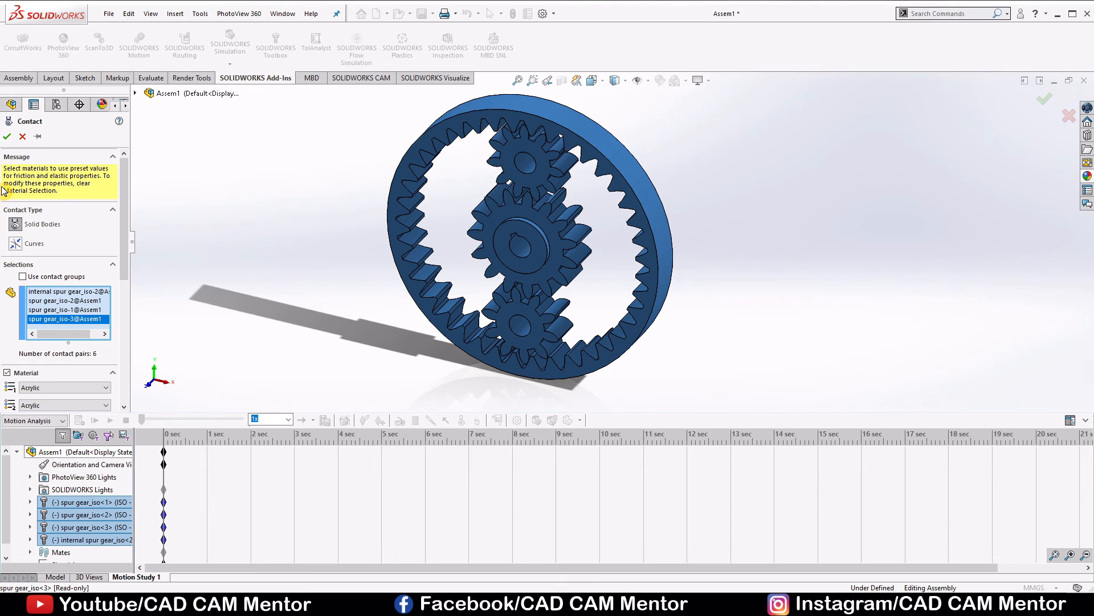
click(7, 136)
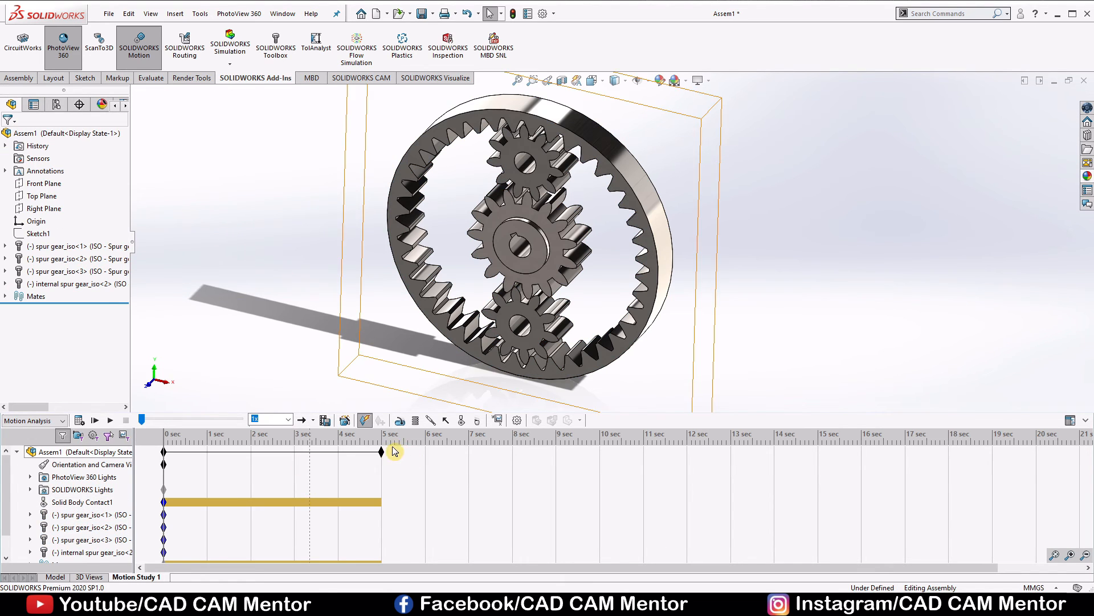
Extend the duration of Motion Study 1 to 20 seconds
drag(381, 454, 629, 482)
drag(1039, 477, 1037, 477)
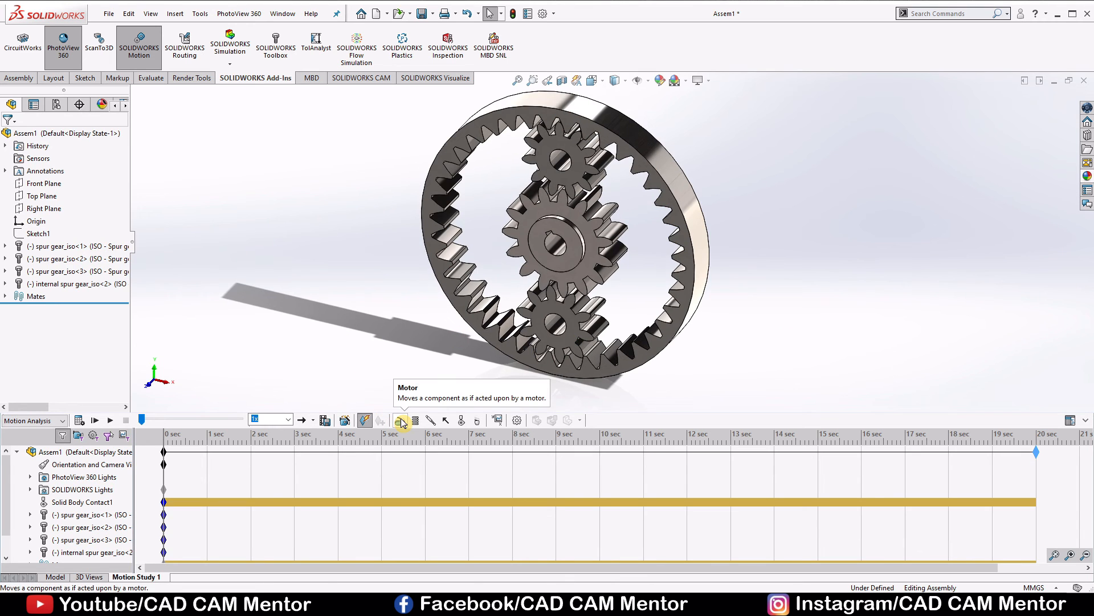
Add a constant-speed rotary motor of 3 RPM on the central gear's bore face and calculate the motion study
click(400, 421)
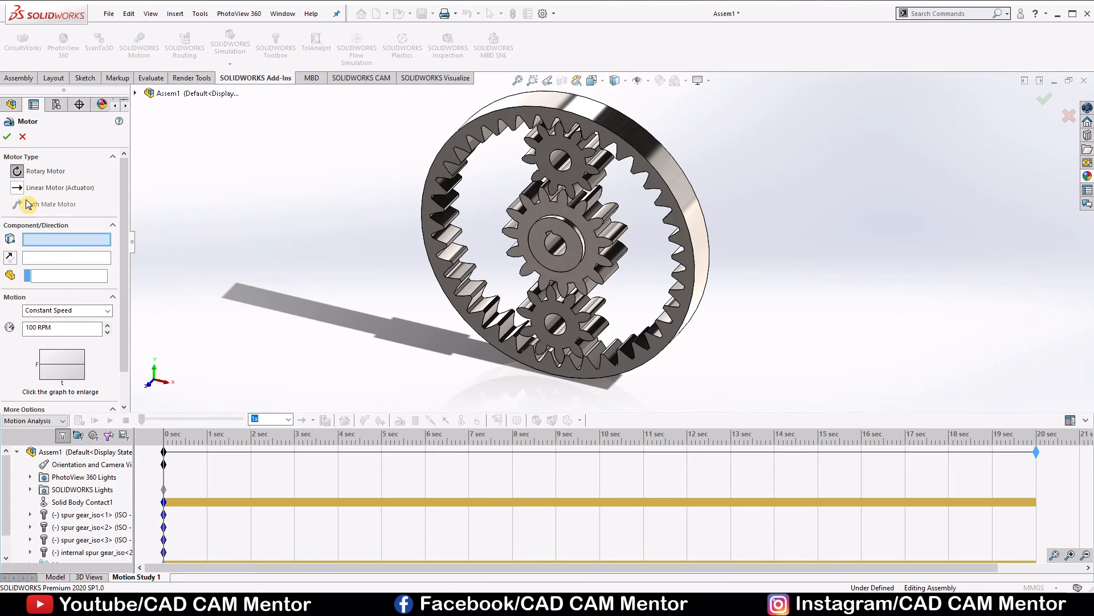
click(555, 246)
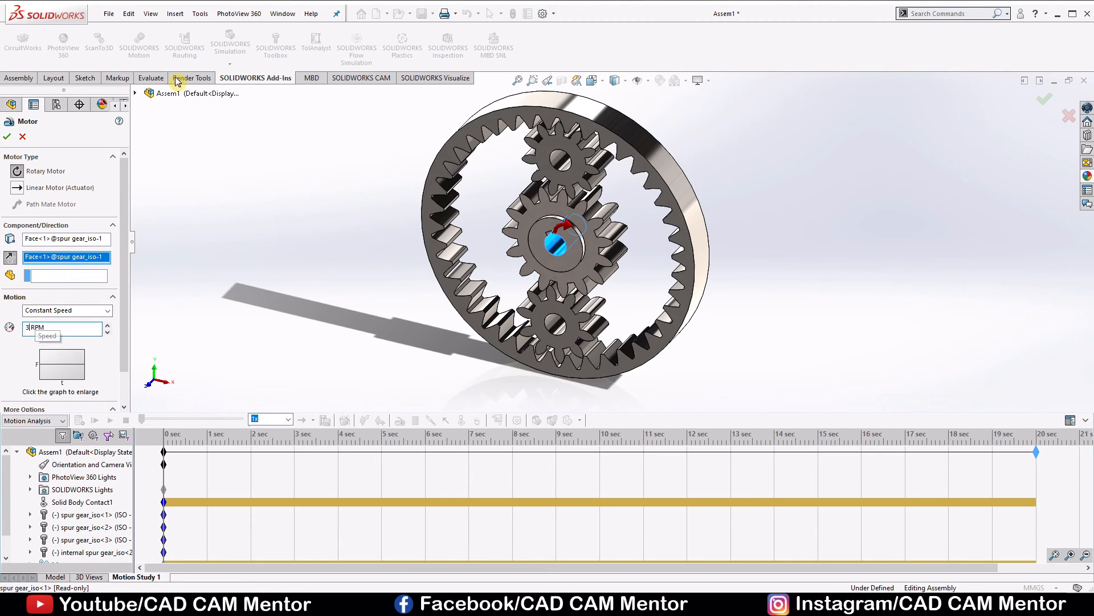
click(8, 136)
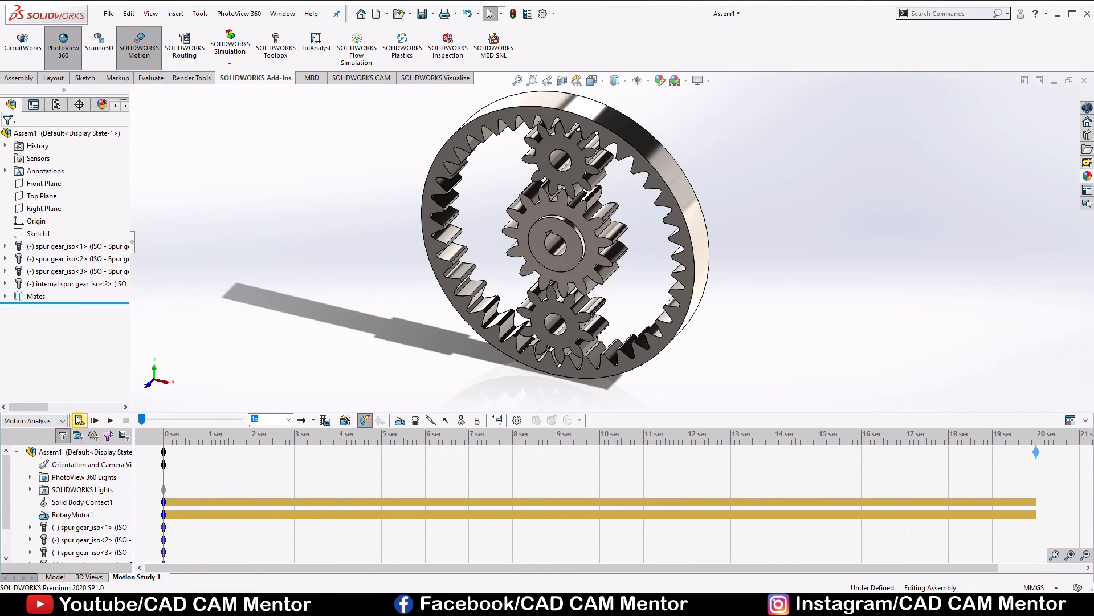
click(79, 421)
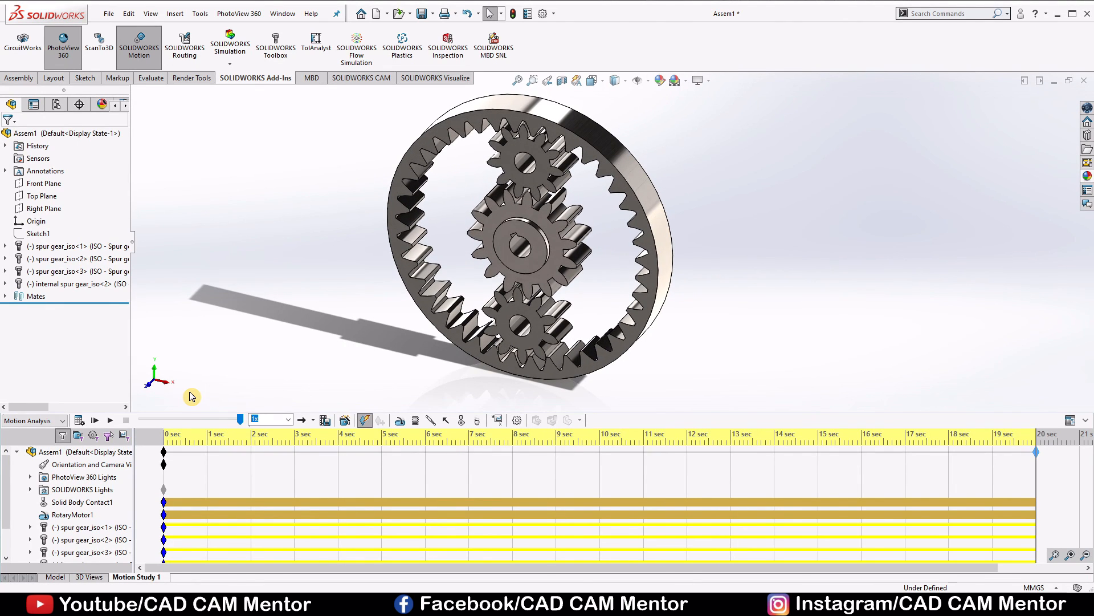
Save the entire animation as the MP4 video Assem1.mp4 with a 16:9 aspect ratio at 30 frames per second
click(326, 422)
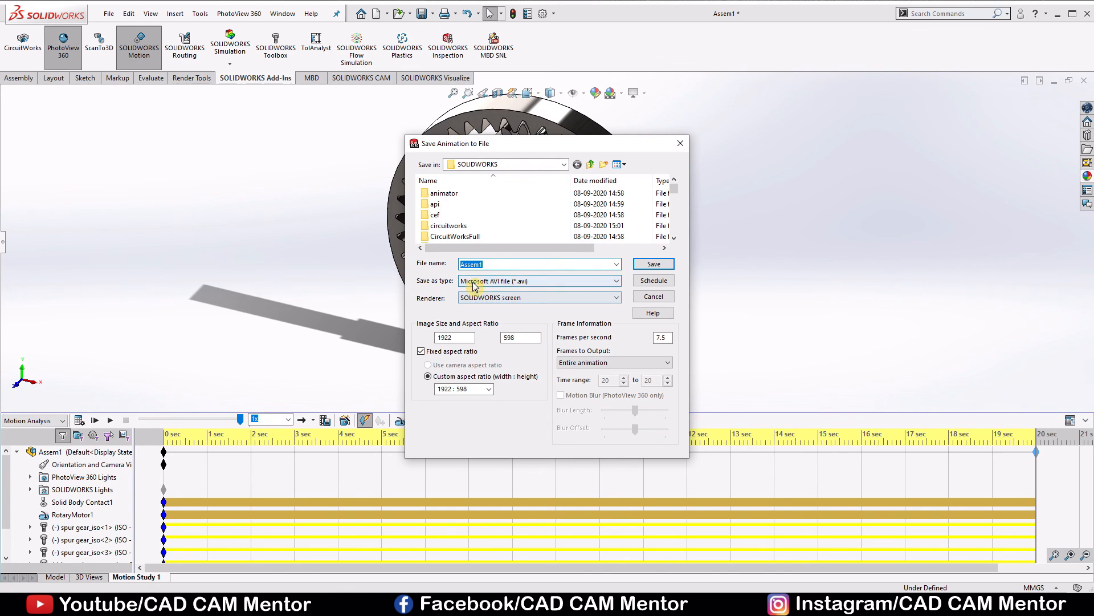
click(539, 281)
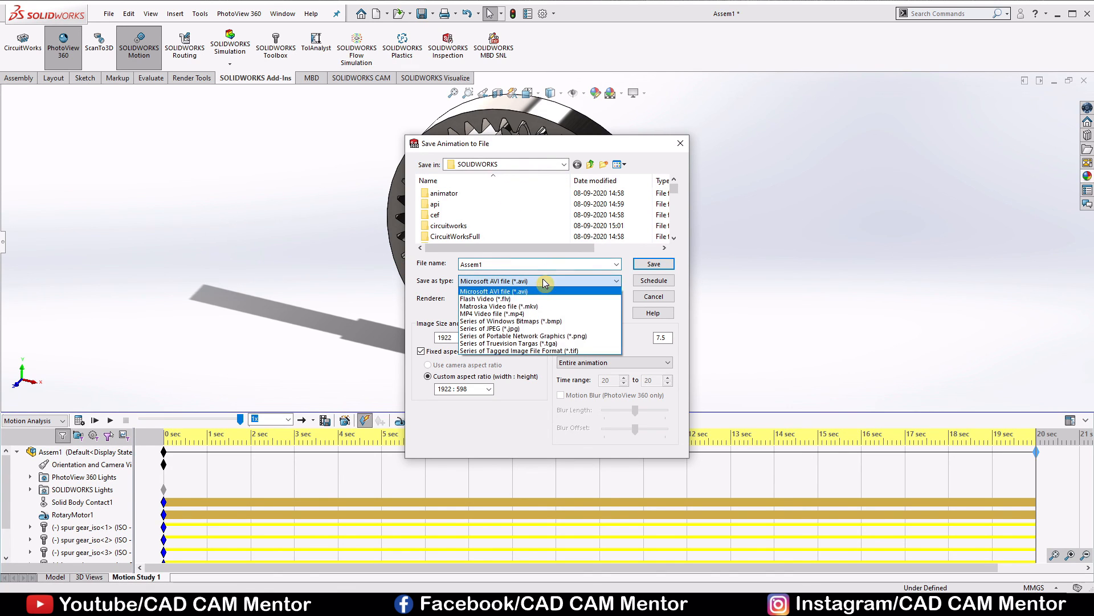
click(492, 314)
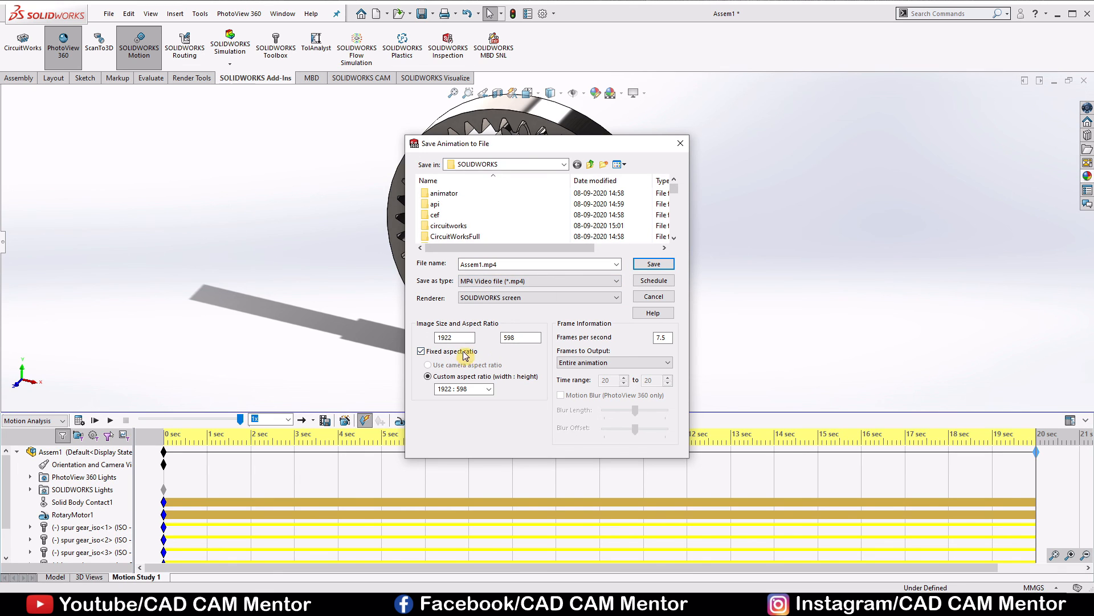
click(491, 392)
click(471, 434)
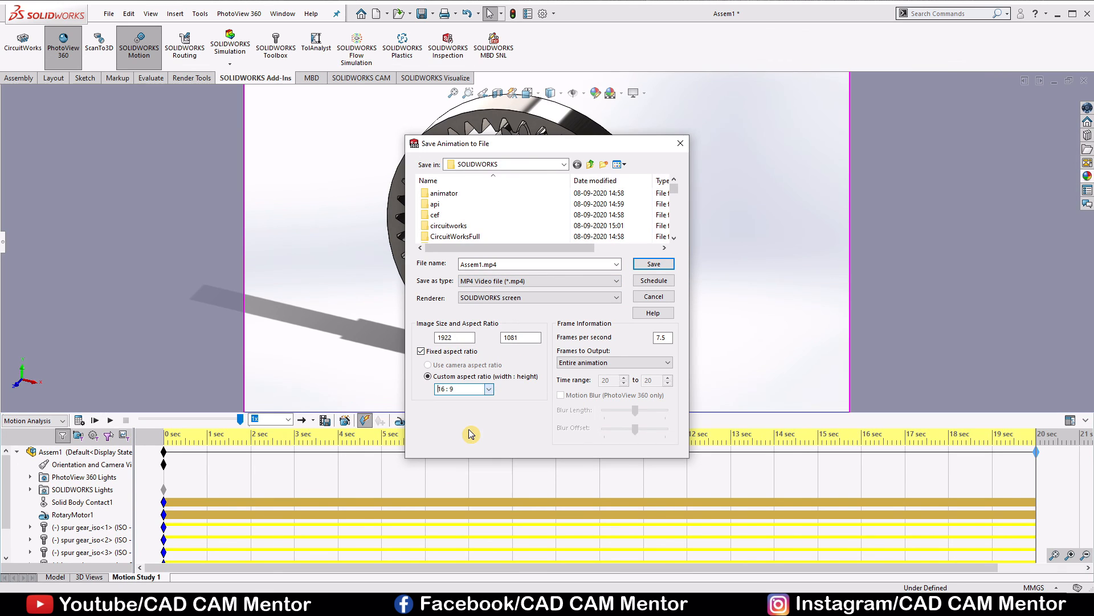
double_click(663, 337)
text(30)
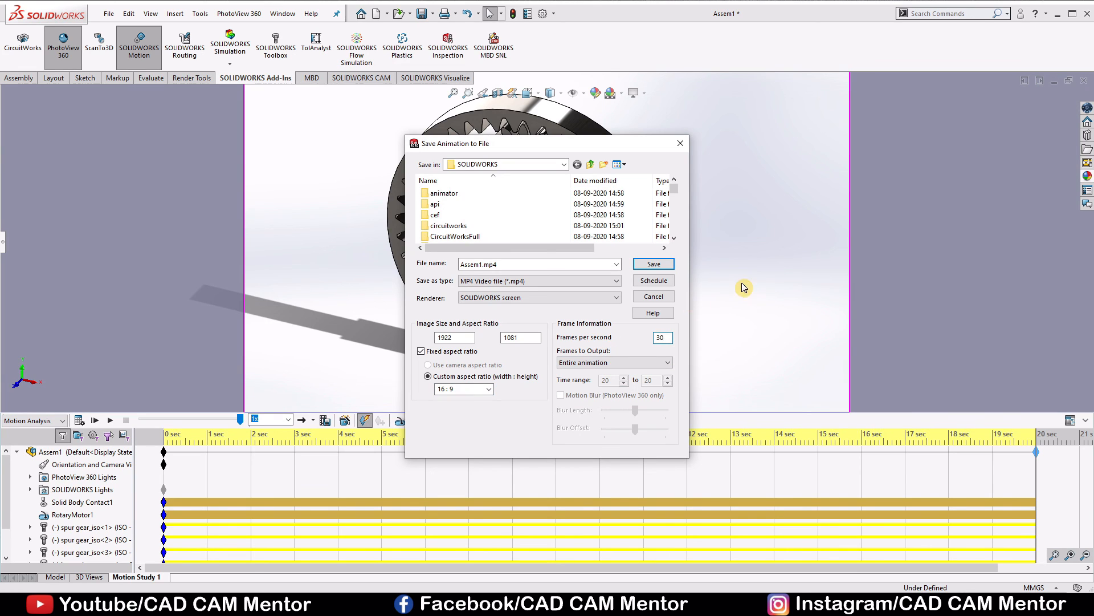
click(652, 265)
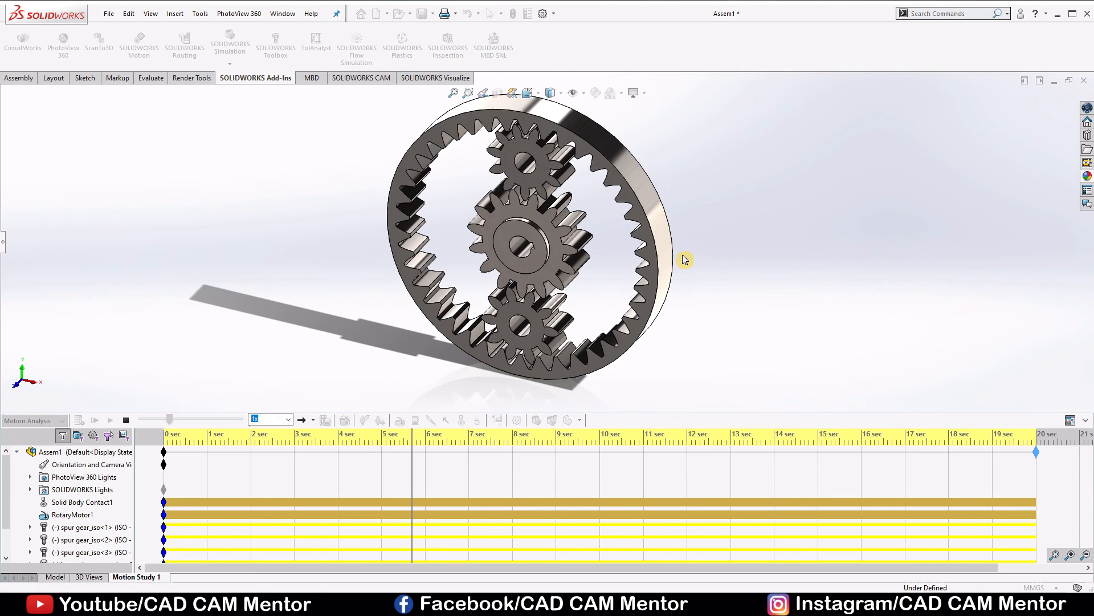